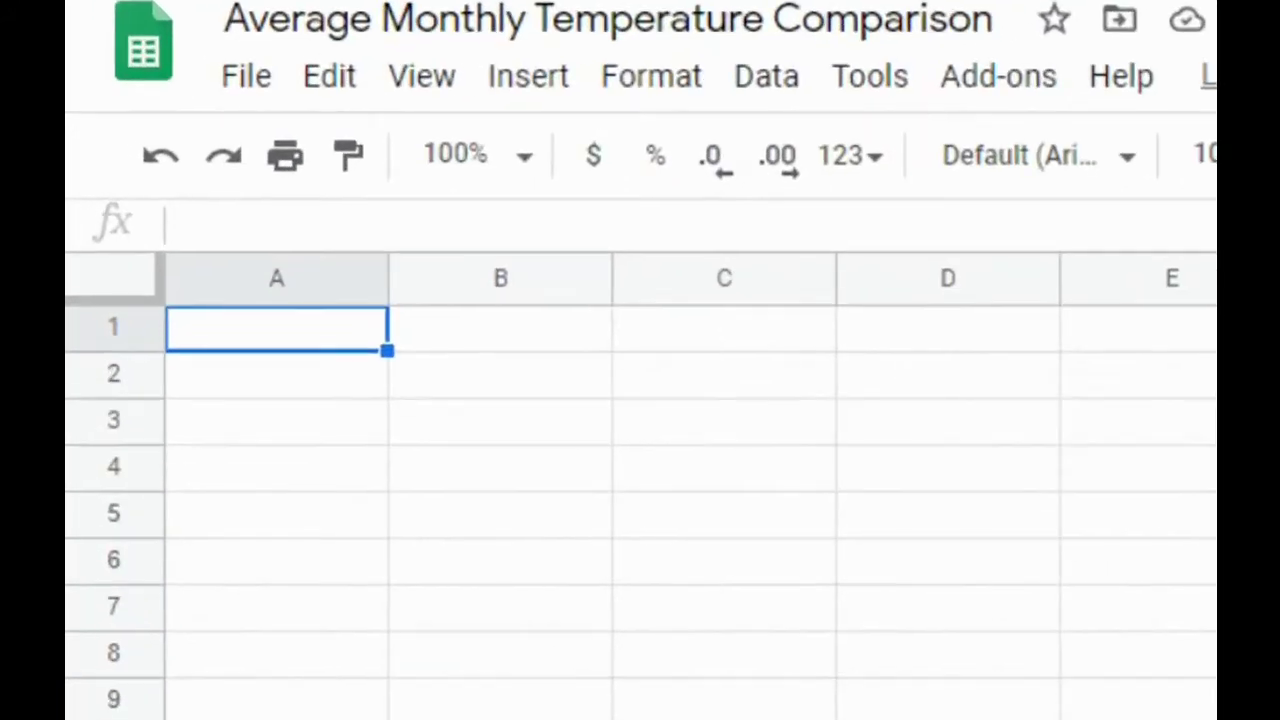
- Enter the header "Month" in cell A1 and "January" in cell B1
type("Month")
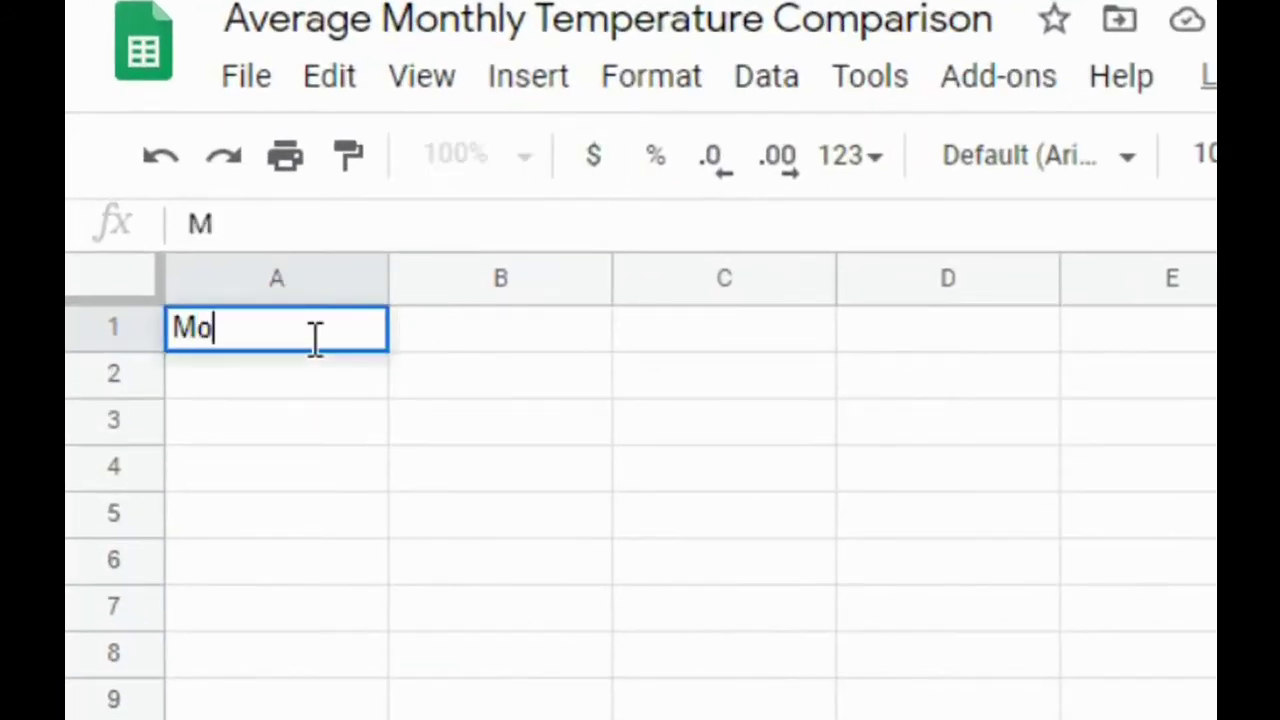
left_click(409, 333)
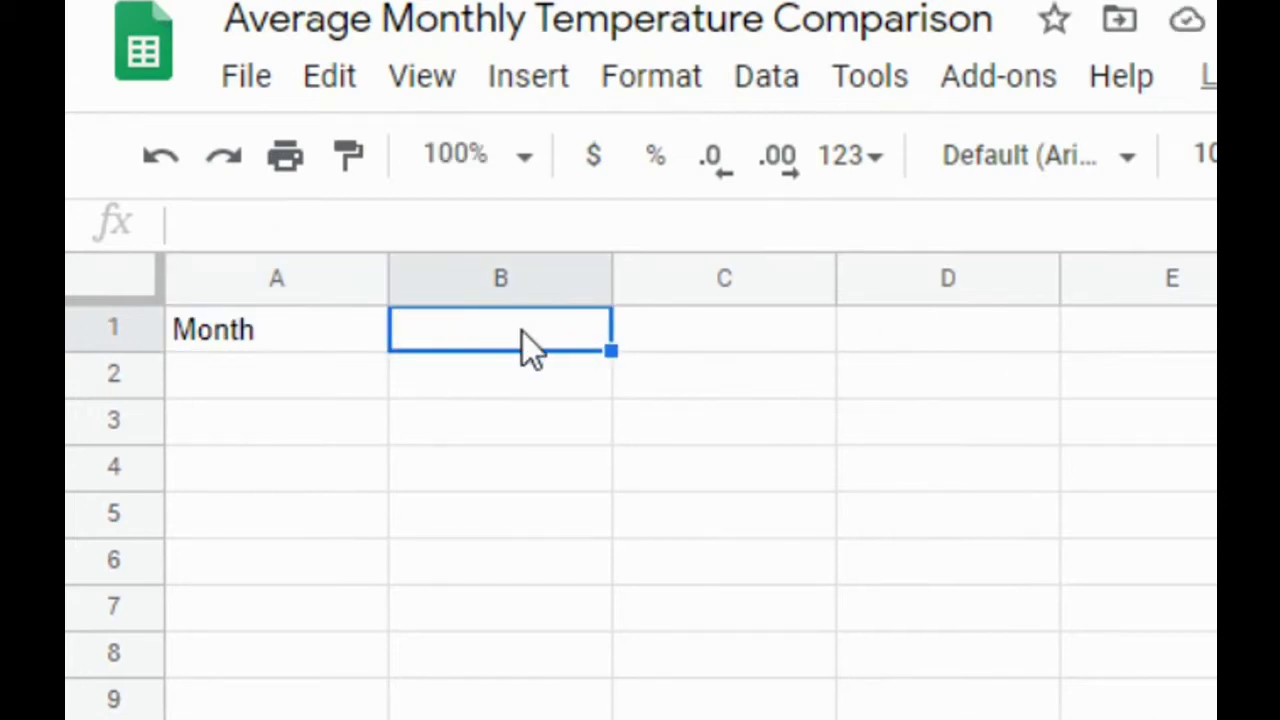
type("January")
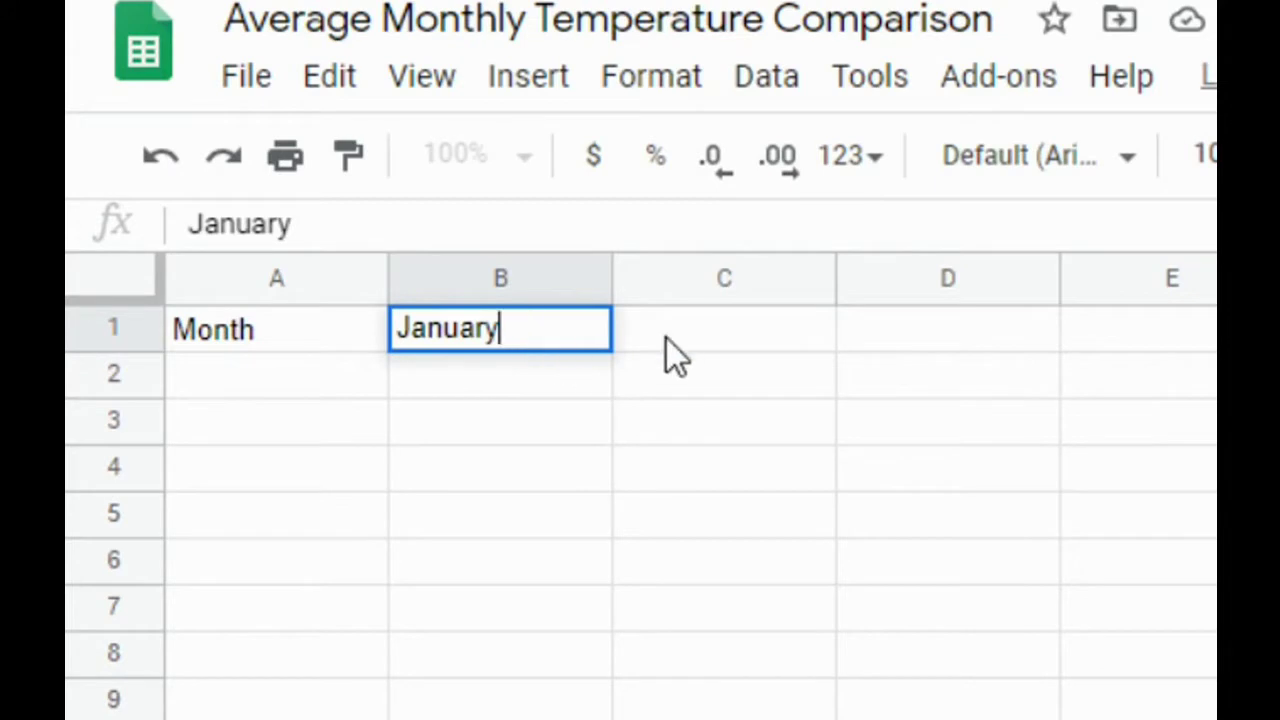
key("Tab")
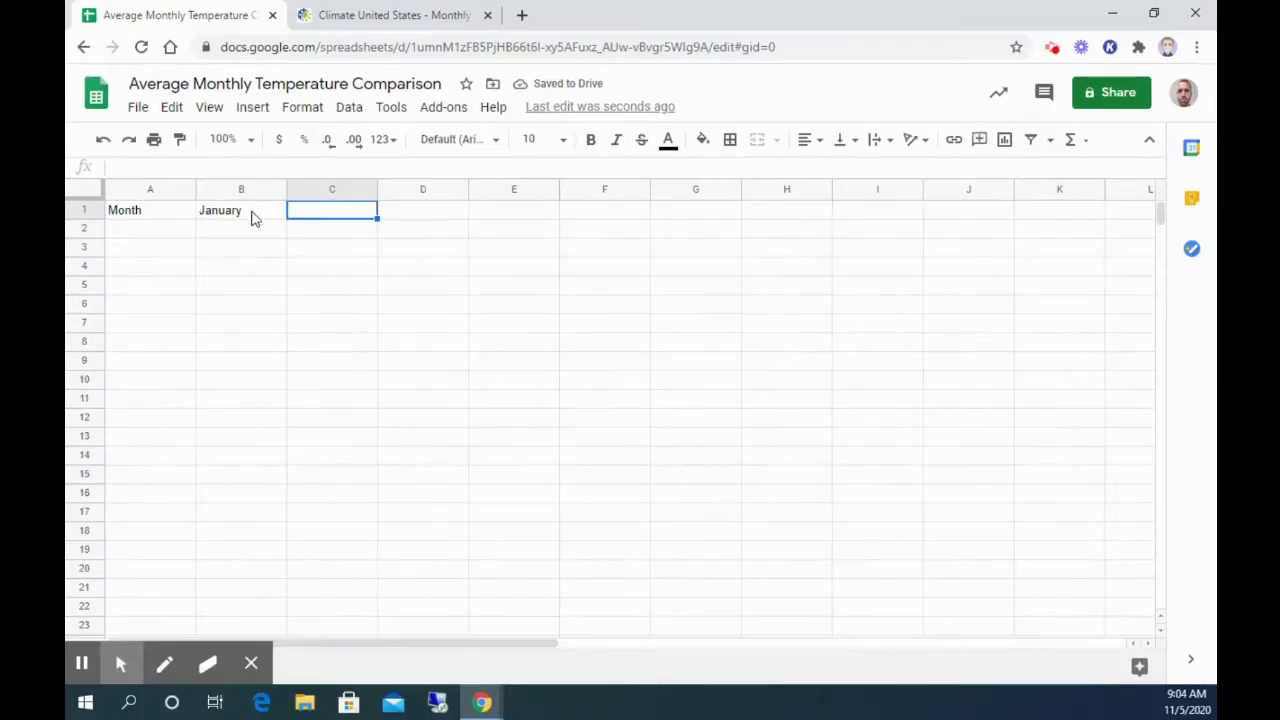
- Auto-fill the month names from January in B1 across row 1 through December in column M
left_click(530, 338)
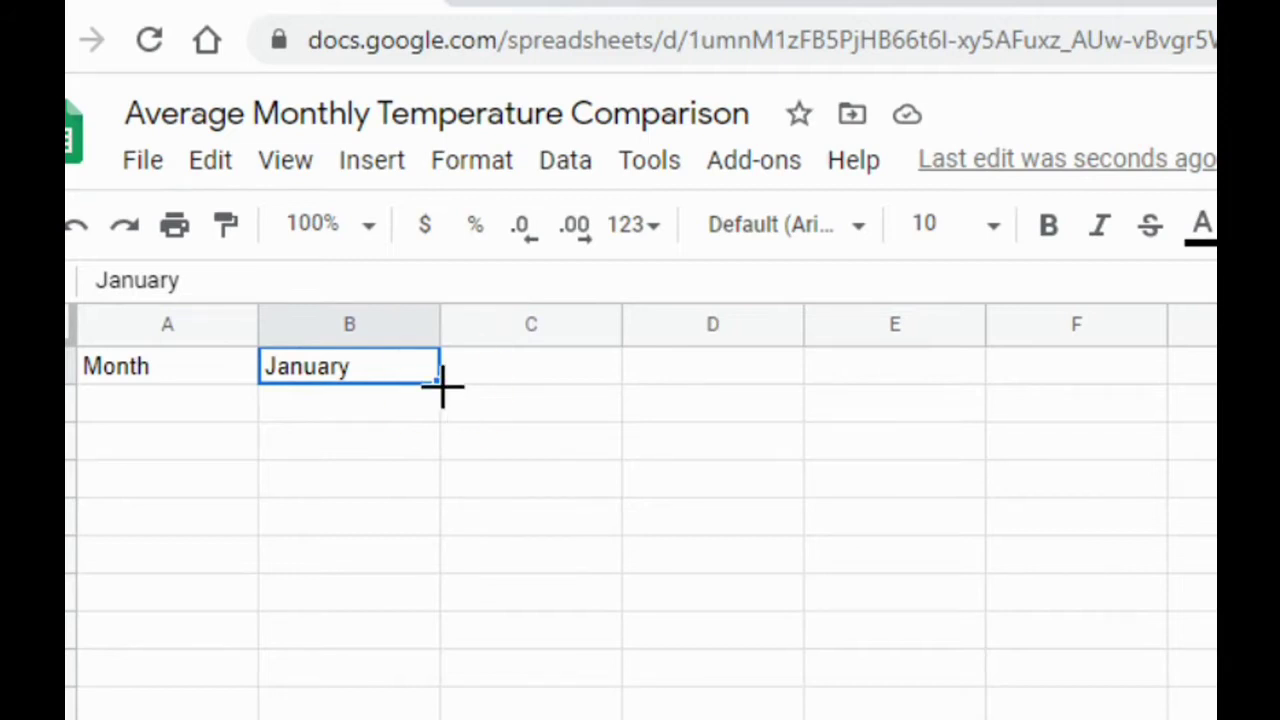
left_click_drag(441, 383, 1124, 368)
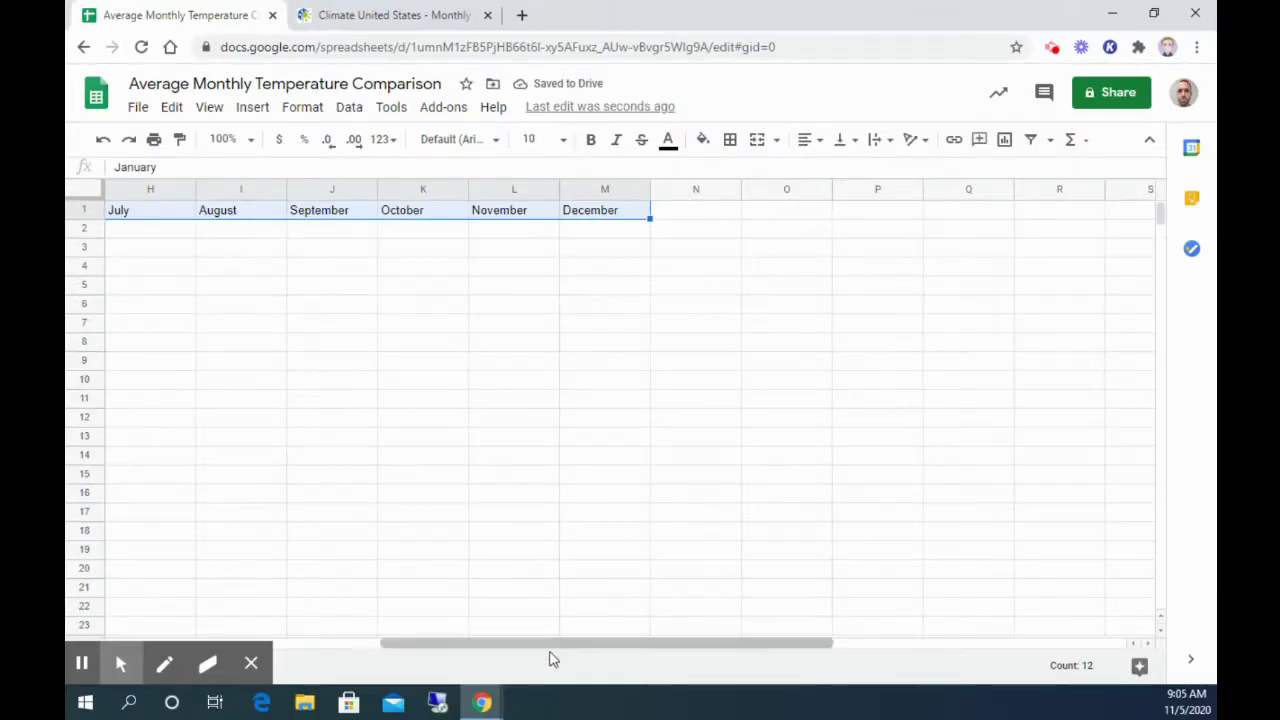
left_click_drag(552, 650, 218, 655)
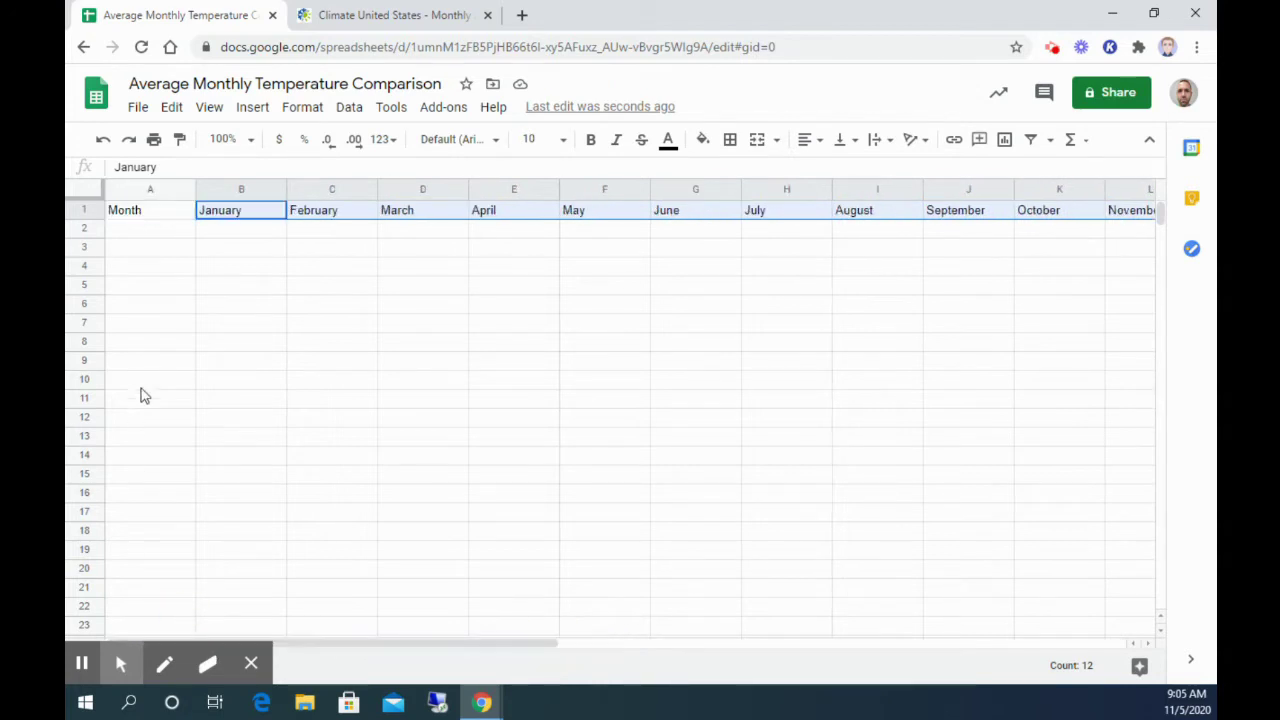
left_click(210, 288)
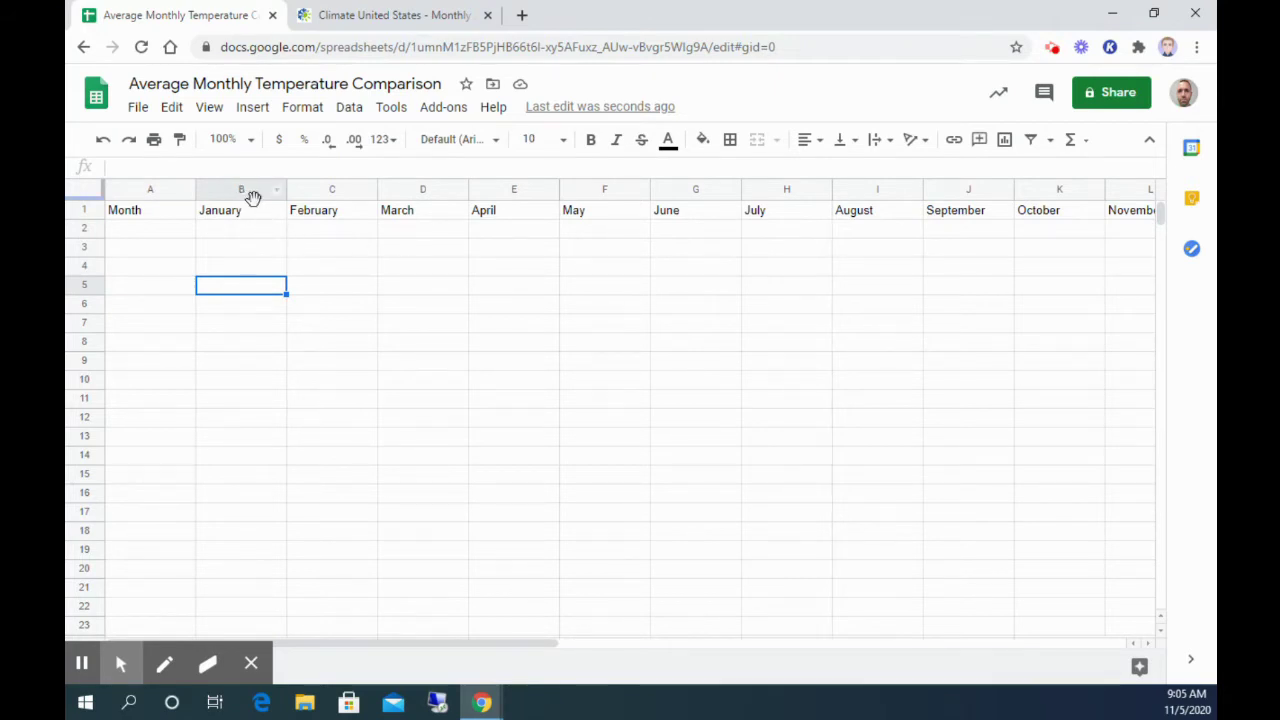
left_click(135, 231)
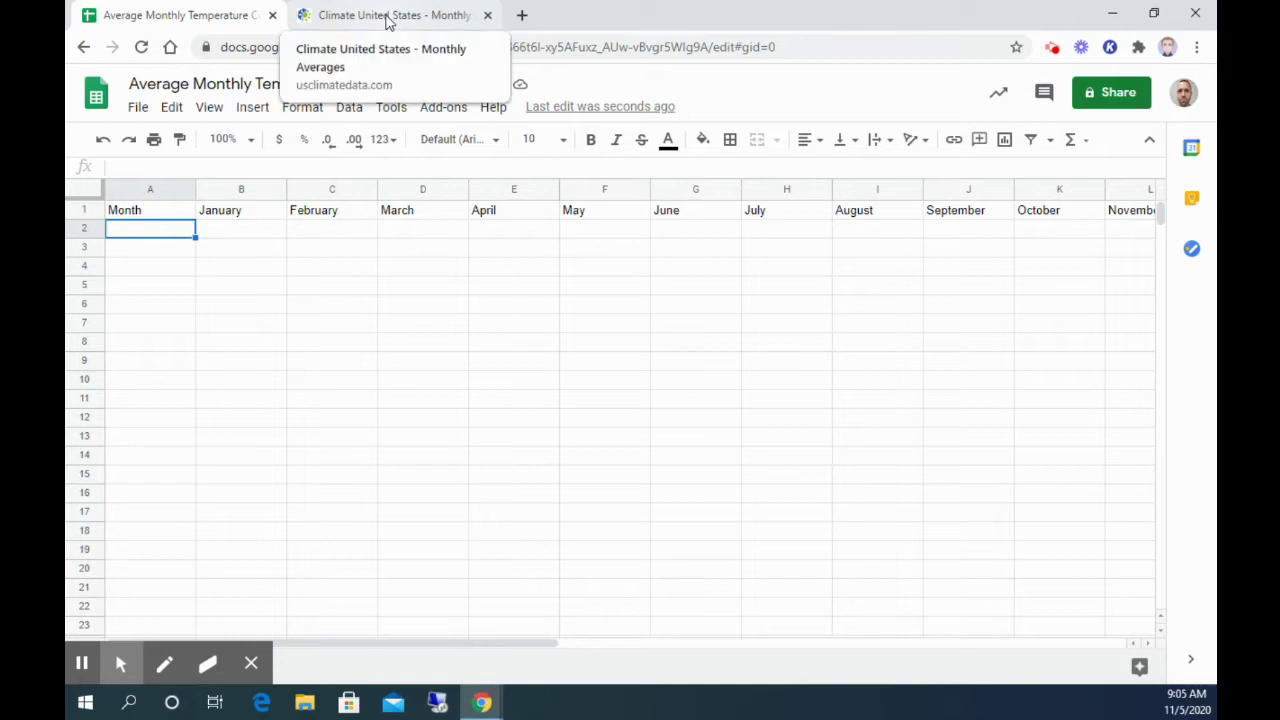
- Switch to the U.S. Climate Data site and open the monthly climate page for Grand Rapids, Michigan
left_click(388, 22)
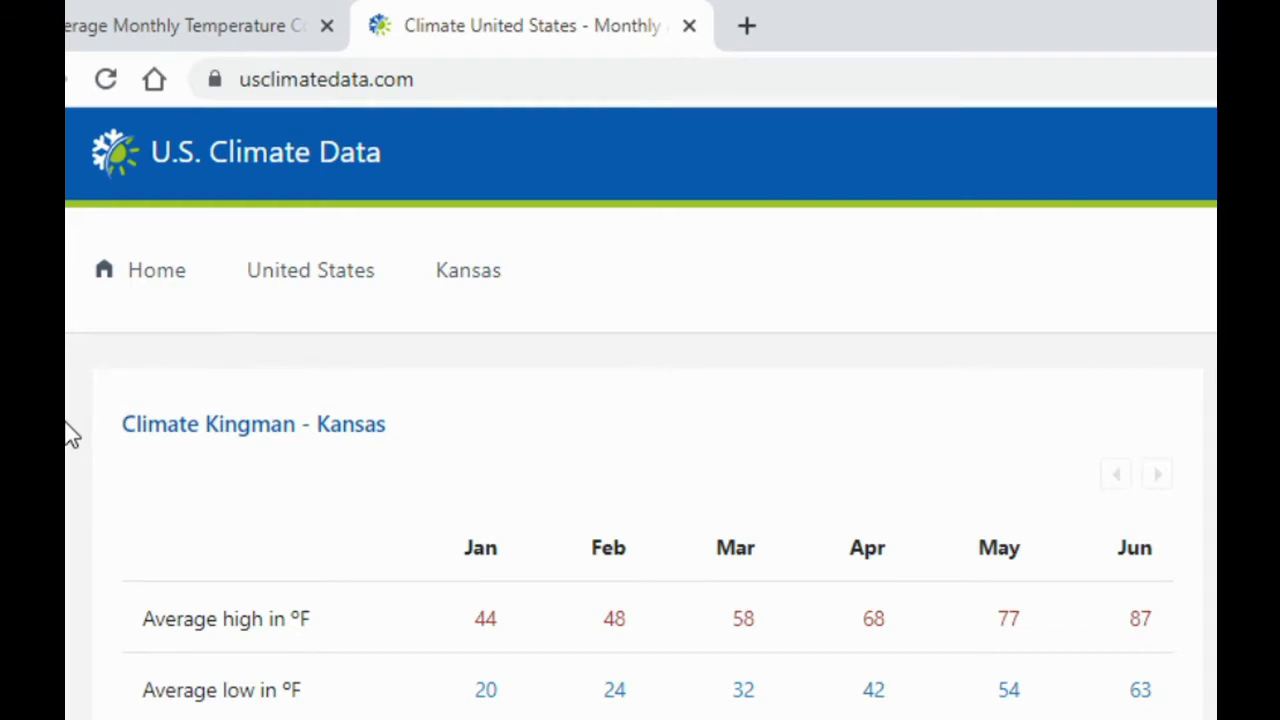
scroll(128, 253, "down", 10)
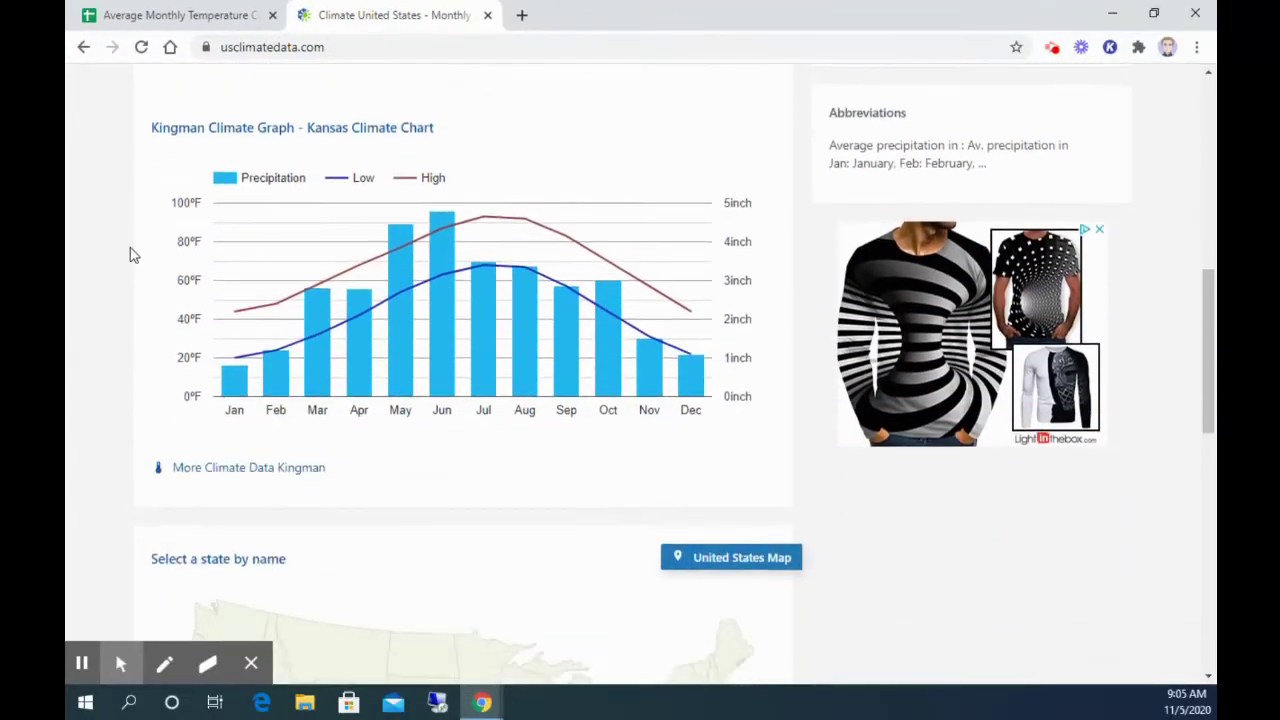
scroll(129, 253, "down", 5)
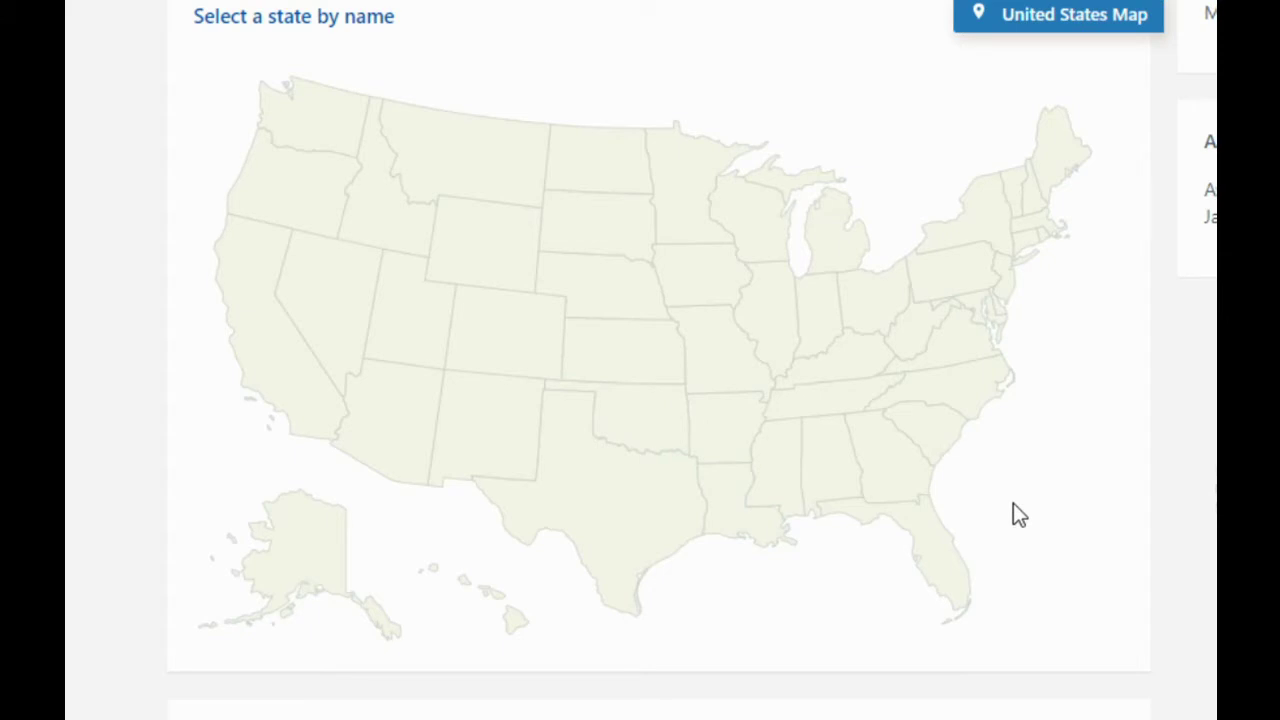
left_click(838, 244)
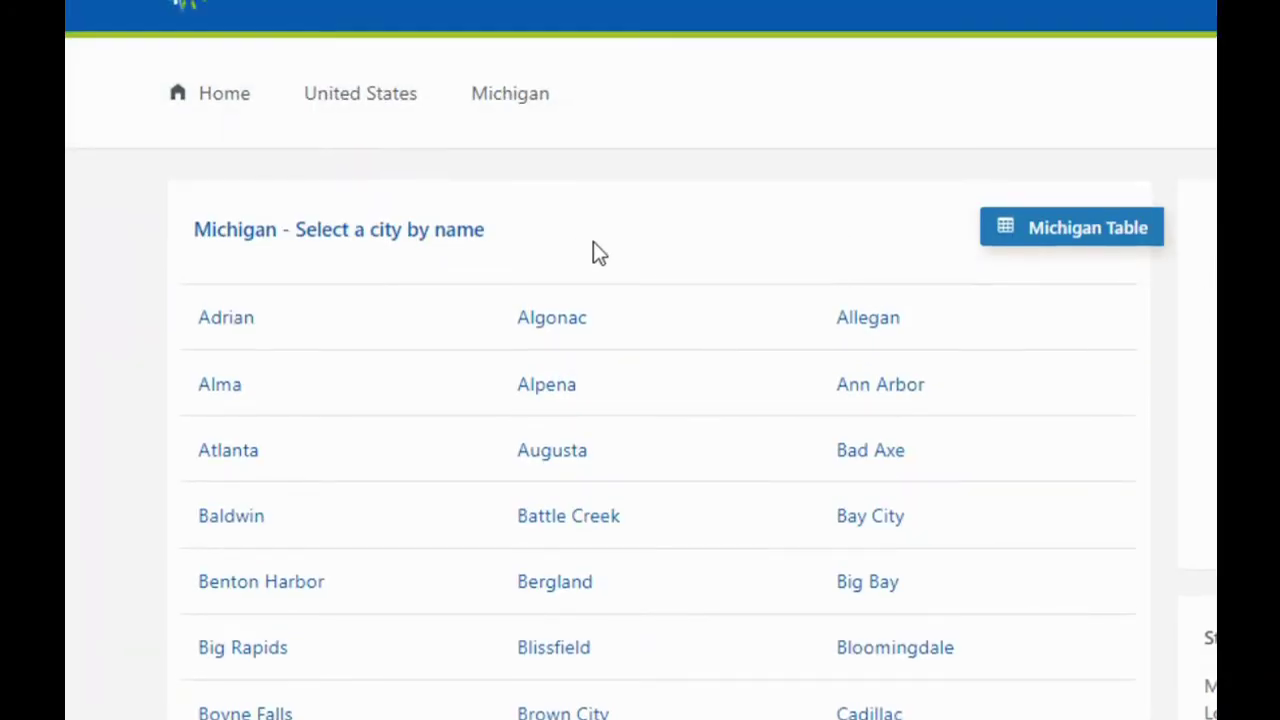
scroll(133, 266, "down", 12)
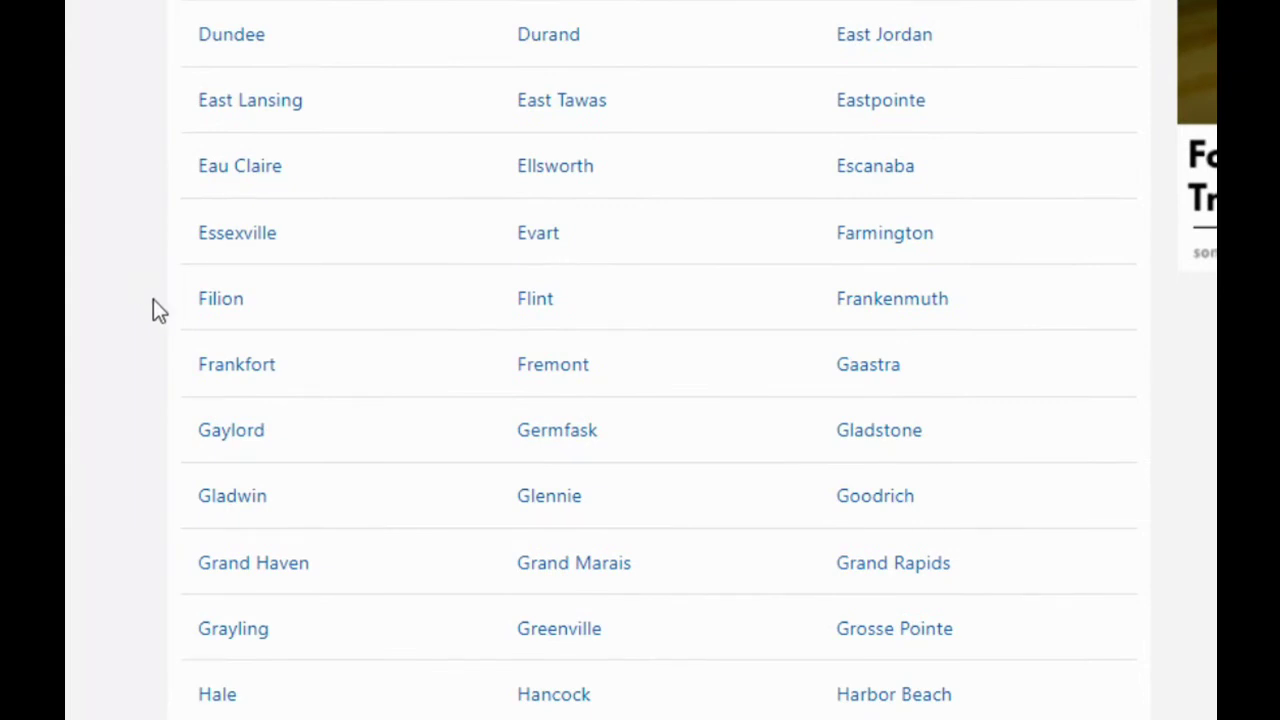
left_click(892, 574)
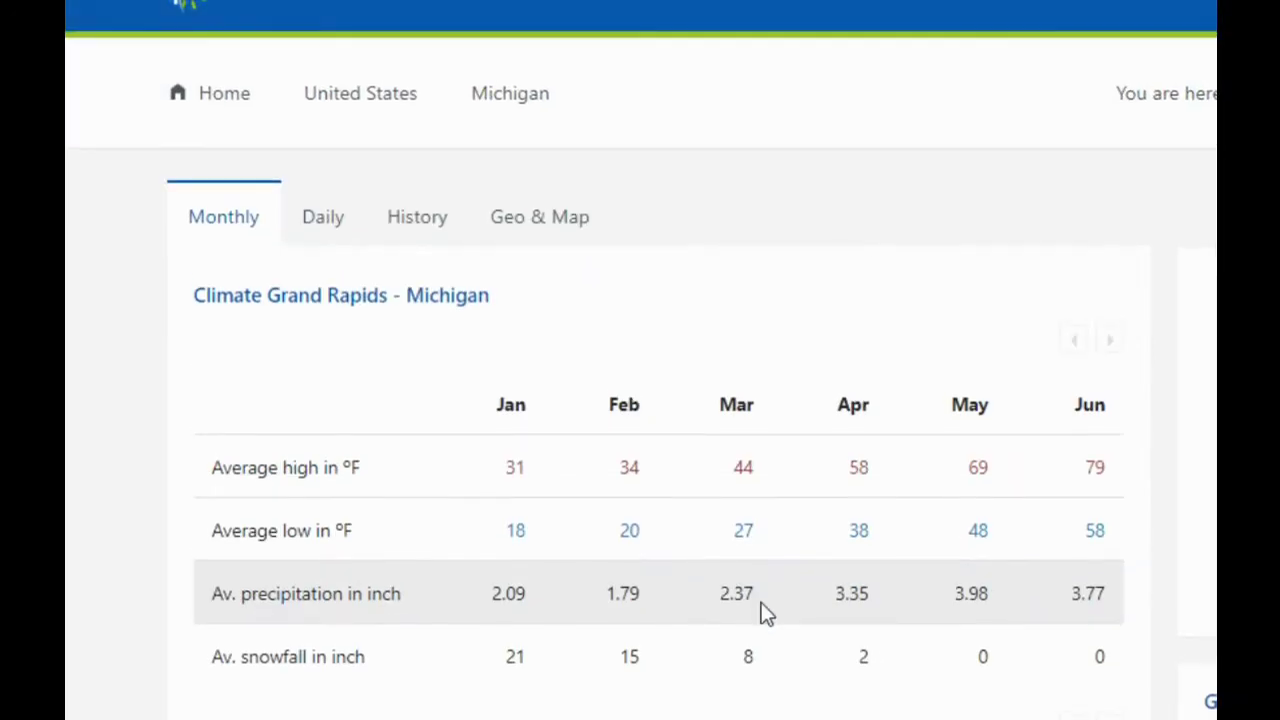
scroll(209, 480, "down", 3)
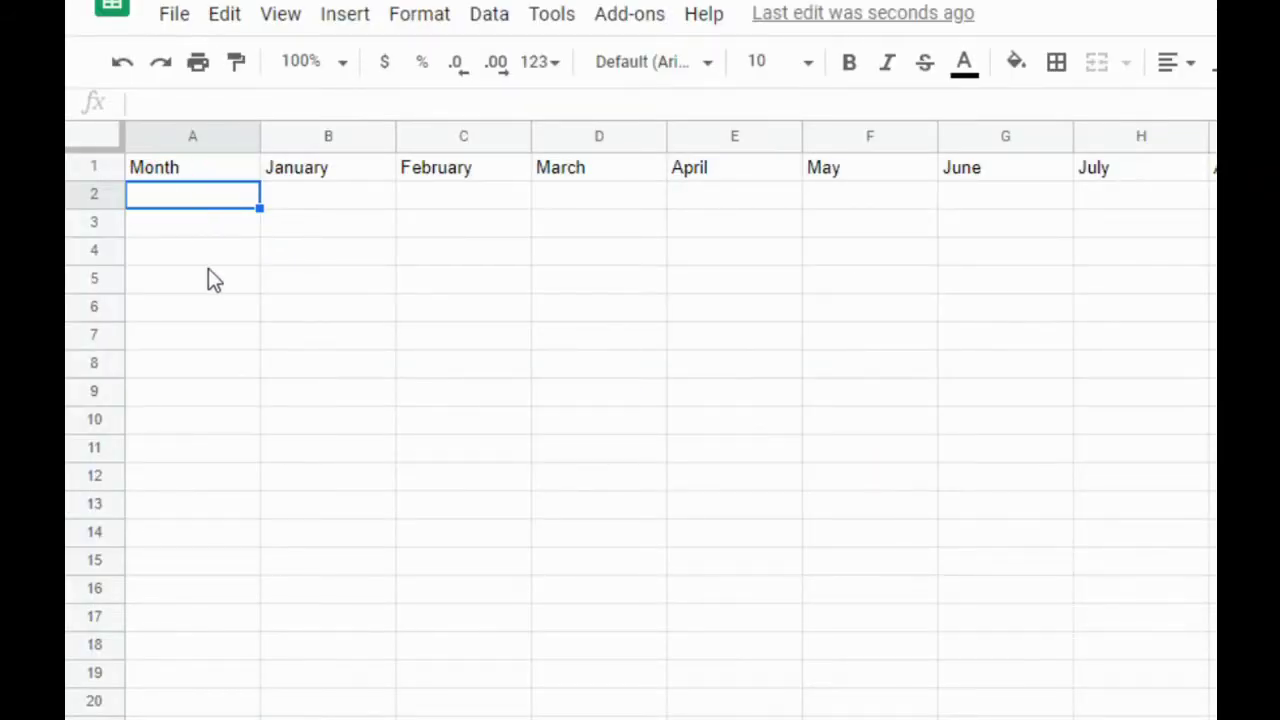
- Label cell A2 of the temperature comparison spreadsheet "Grand Rapids, MI (high)"
type("Grand RAp")
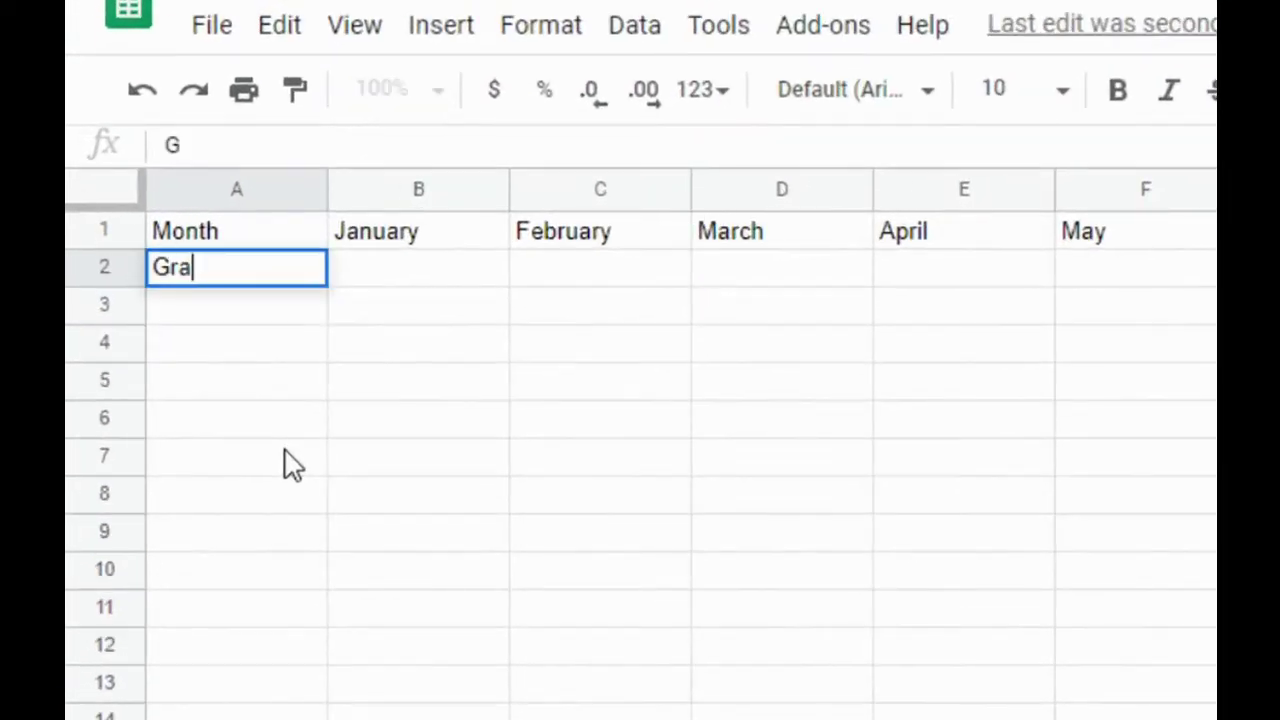
key("BackSpace")
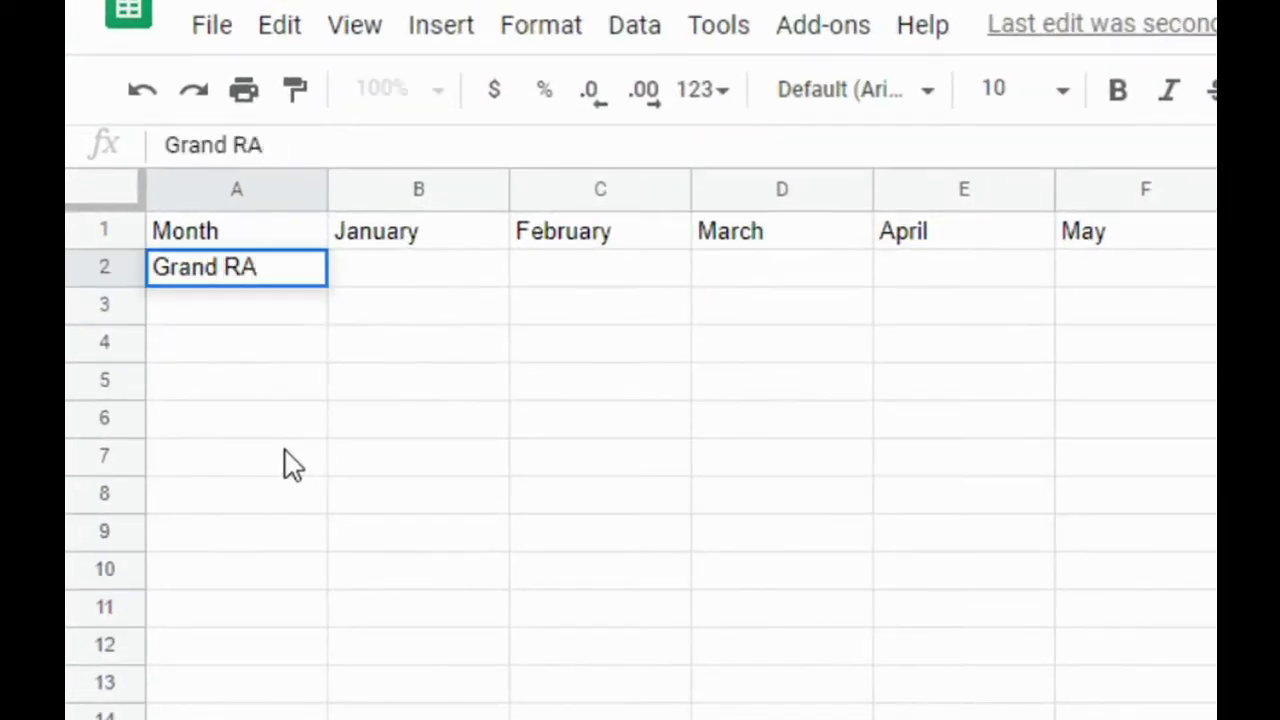
key("BackSpace")
type("apids")
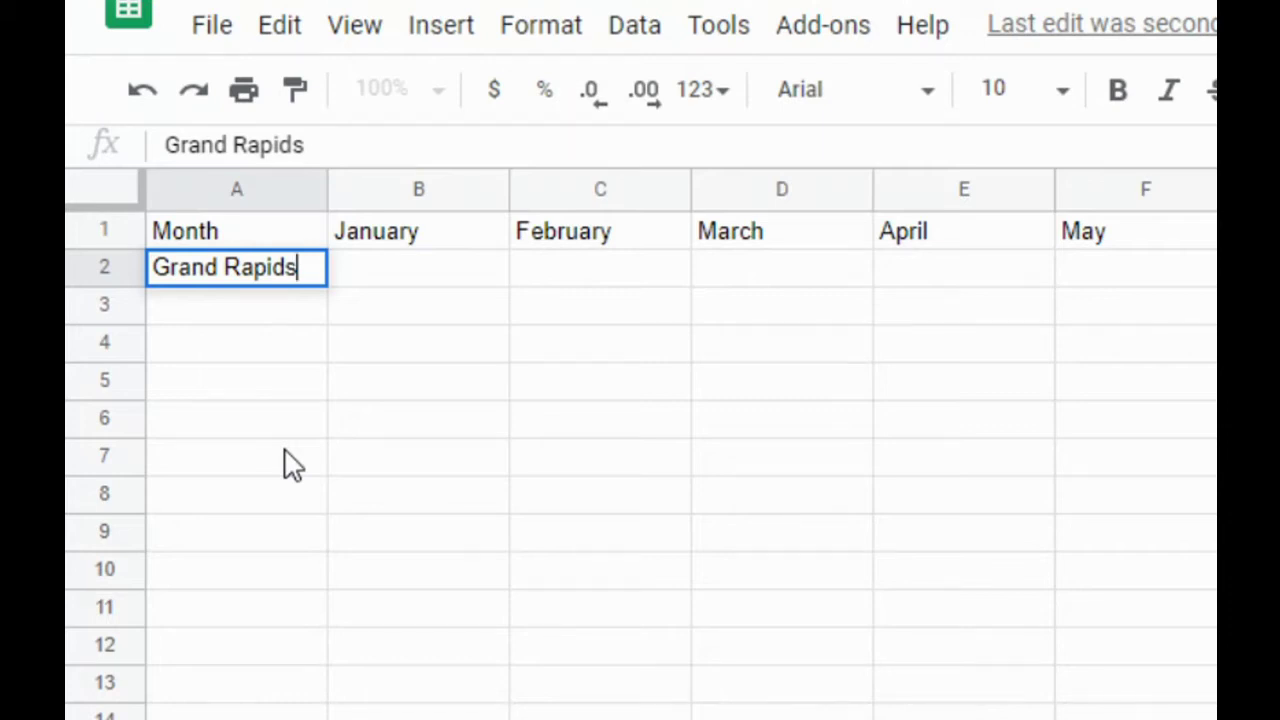
type(", MI (high")
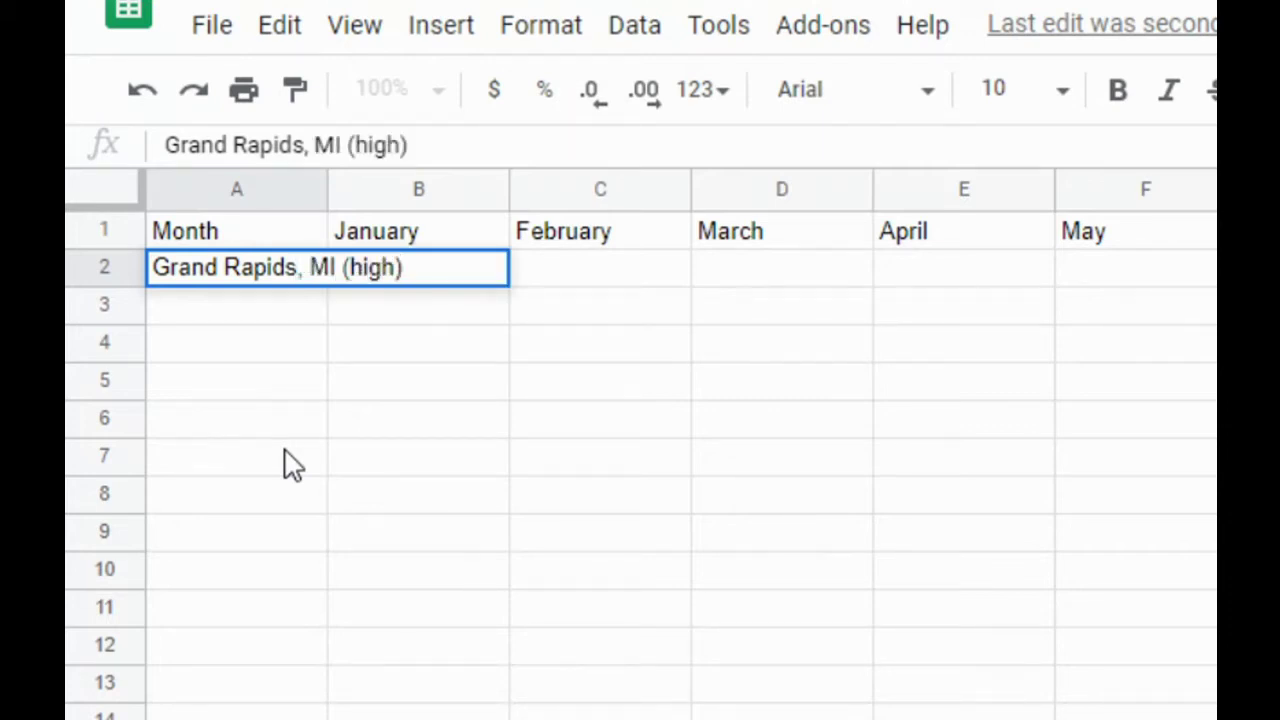
- Label cell A3 "Grand Rapids, MI (low)" and fit column A's width to its contents
left_click(264, 320)
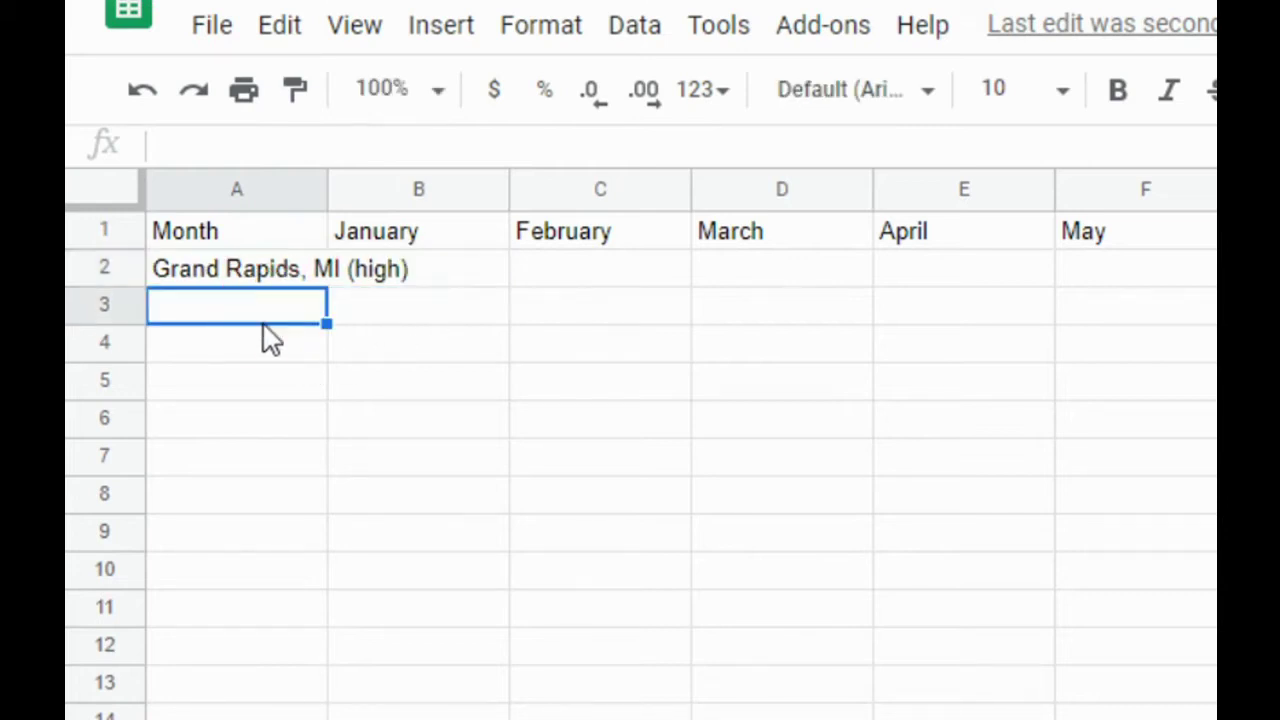
type("Gran")
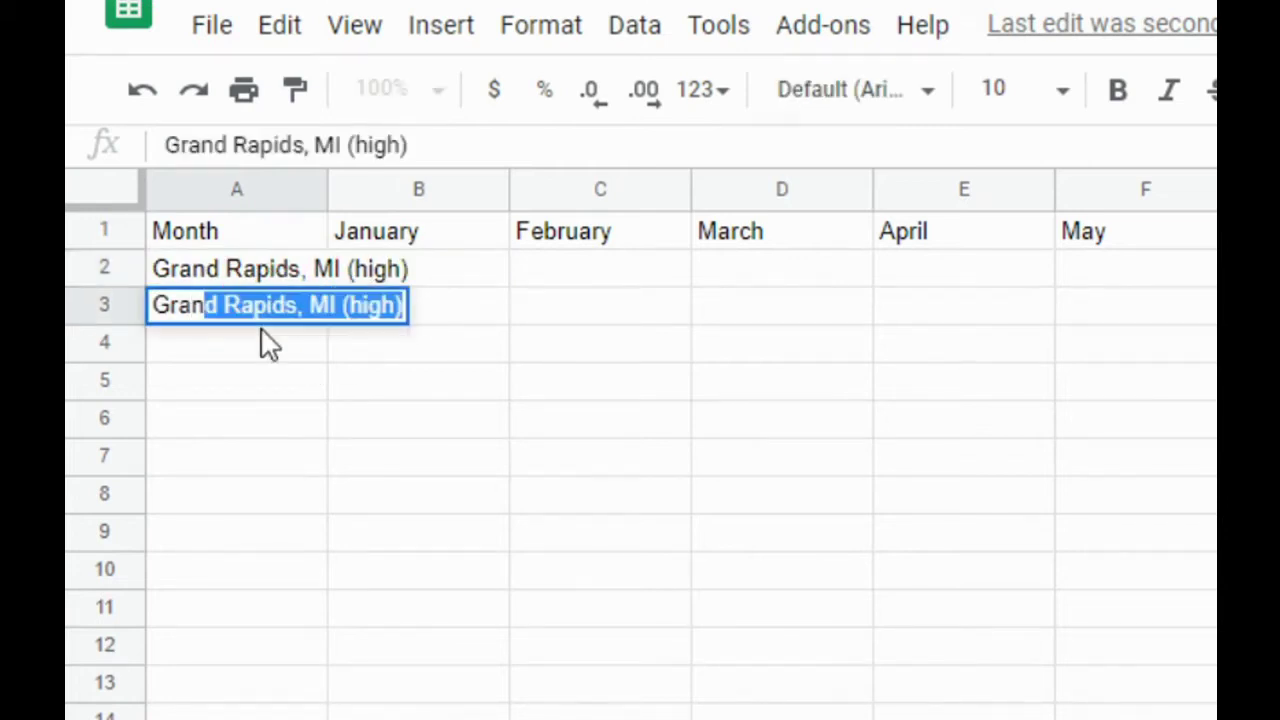
type("d Rapids")
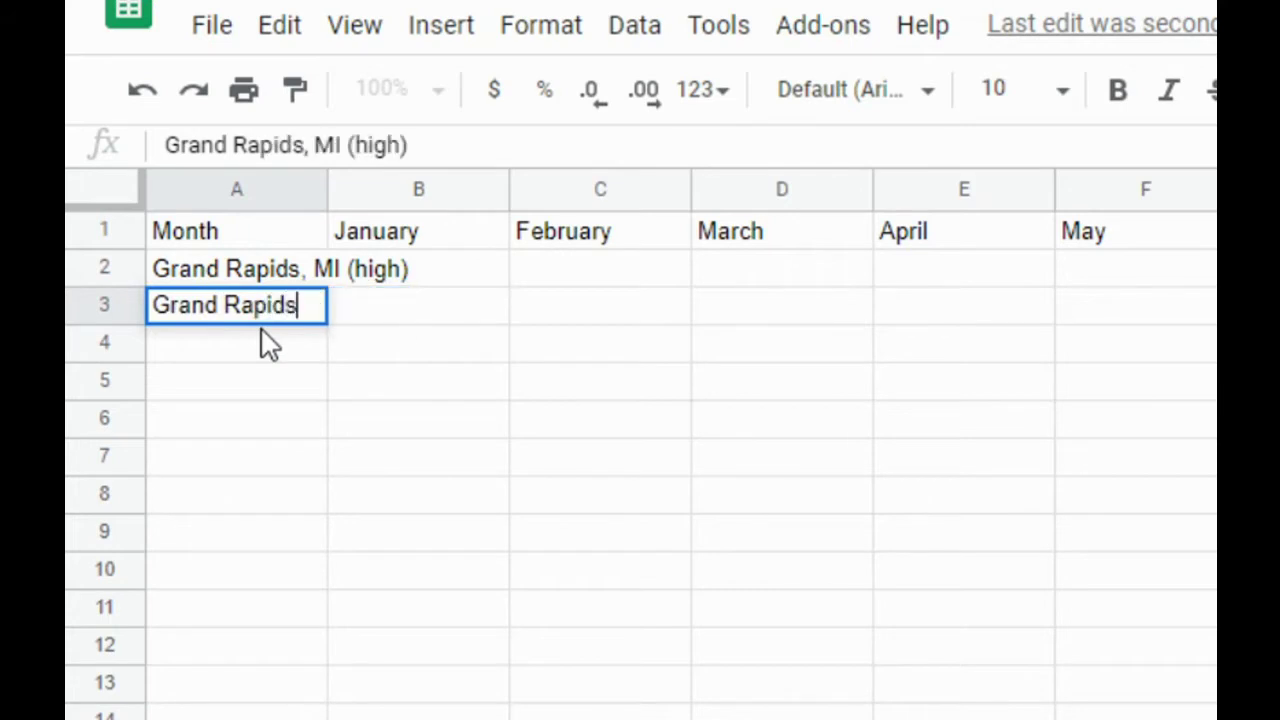
type(", MI (")
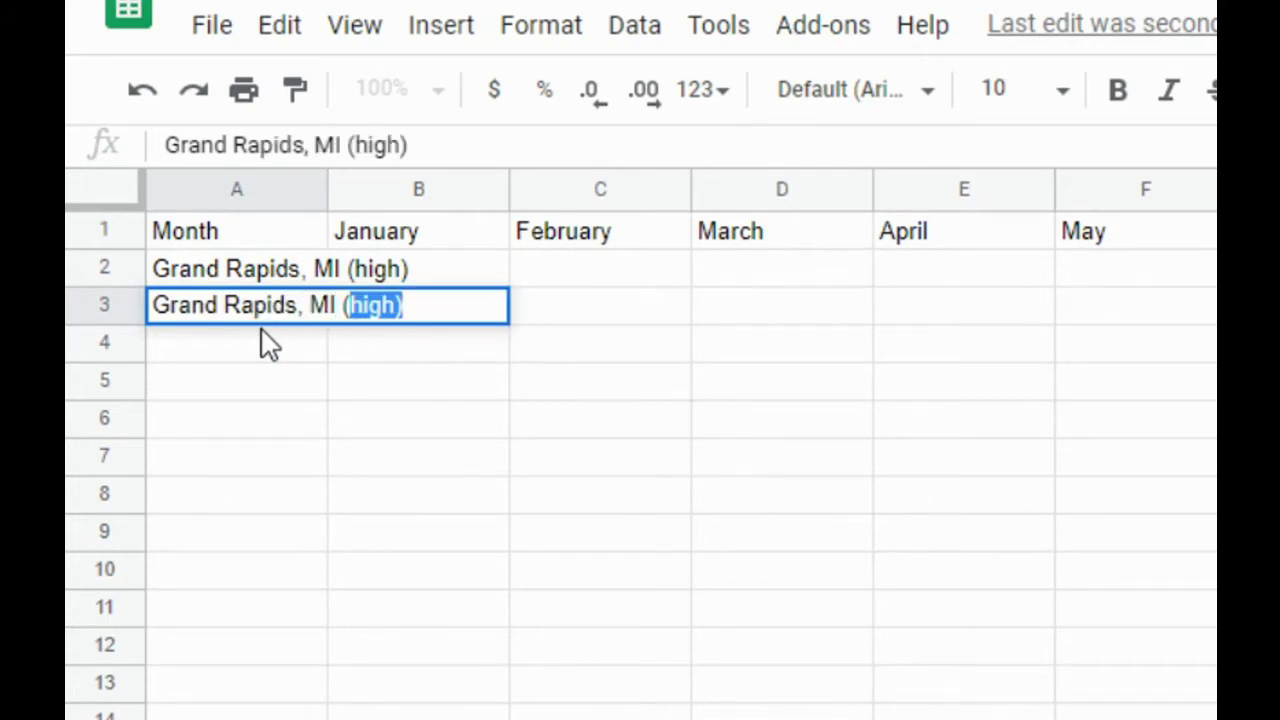
type("low)")
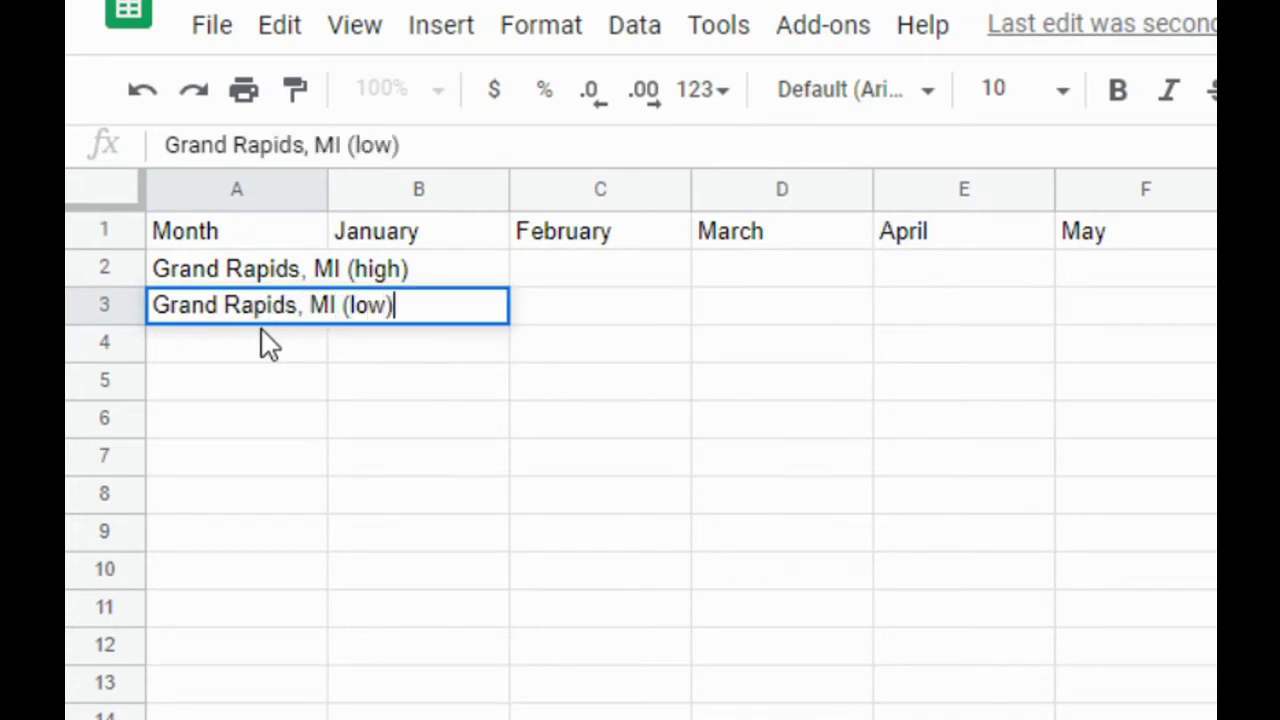
left_click(277, 456)
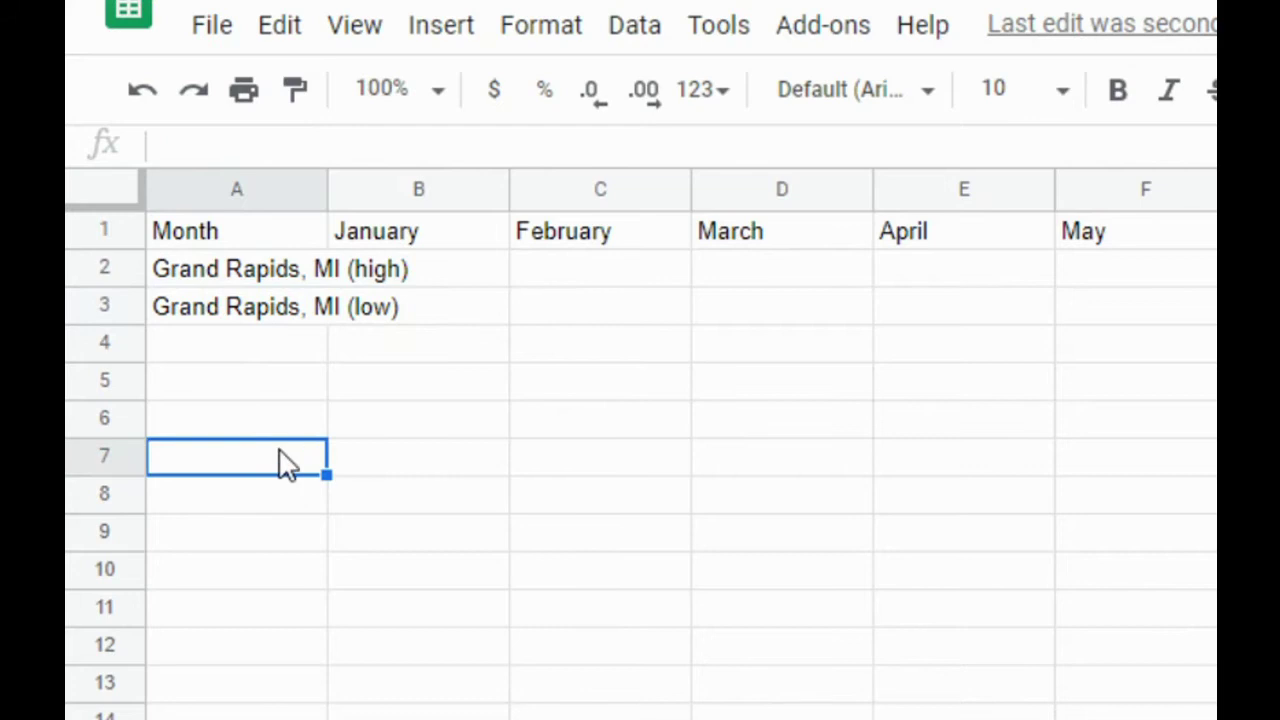
double_click(323, 189)
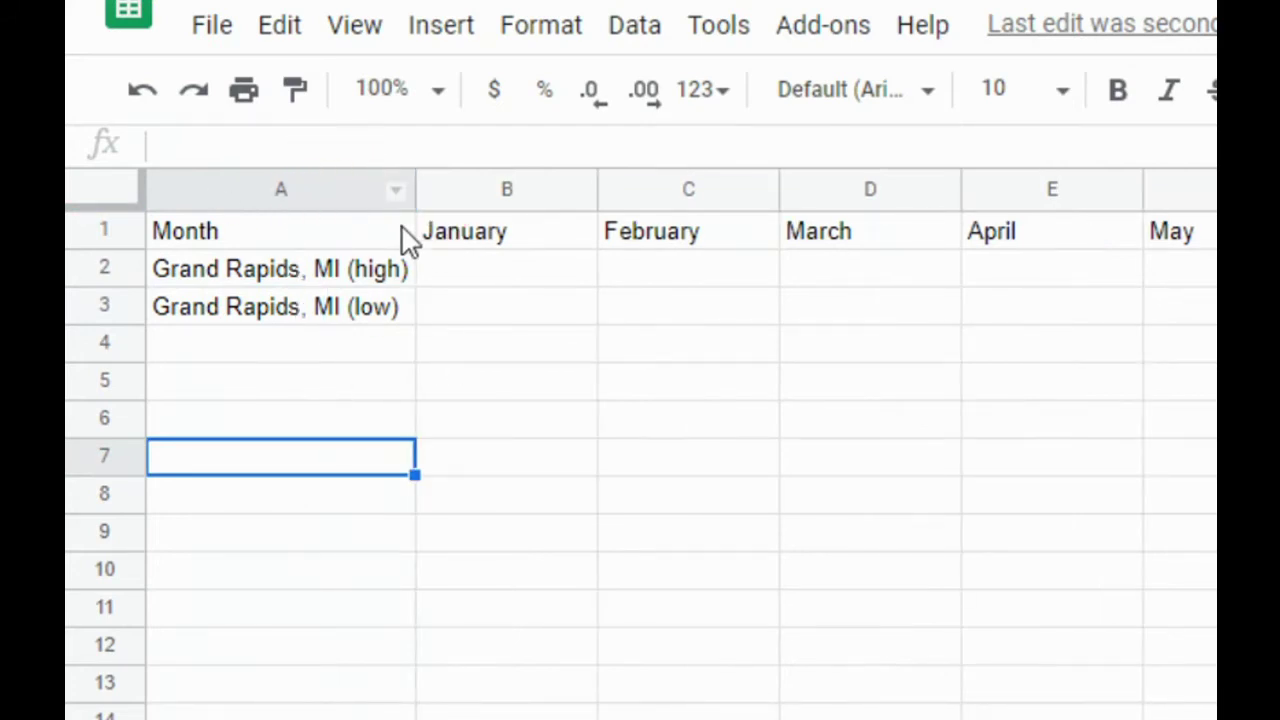
- Look up Grand Rapids' average highs on the climate page and enter 31 for January and 34 for February in row 2
left_click(470, 272)
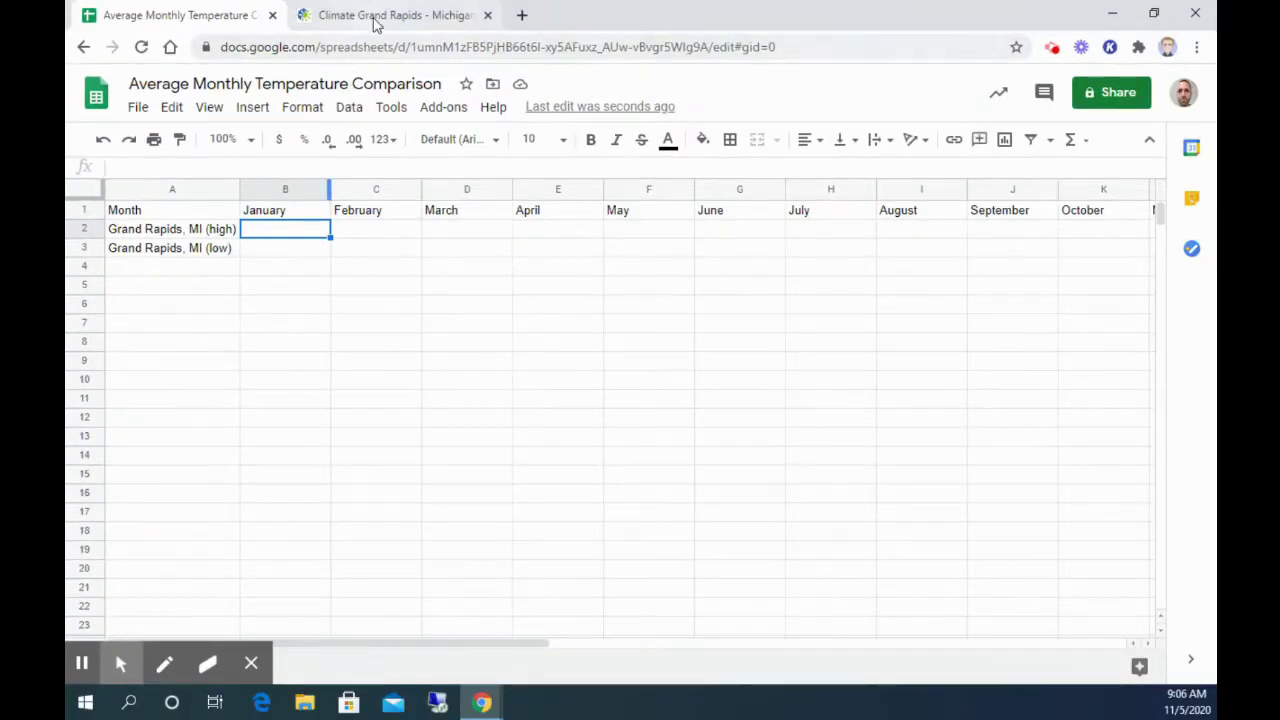
left_click(375, 18)
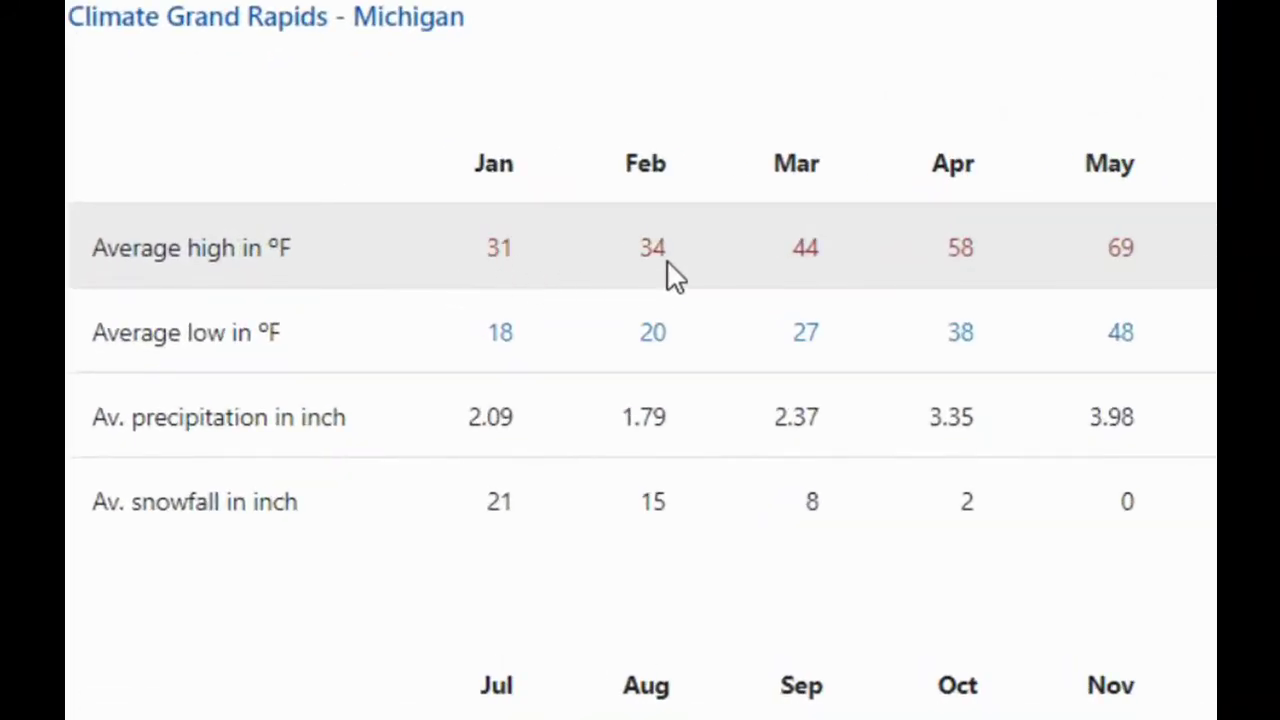
key("ctrl+Tab")
left_click(334, 251)
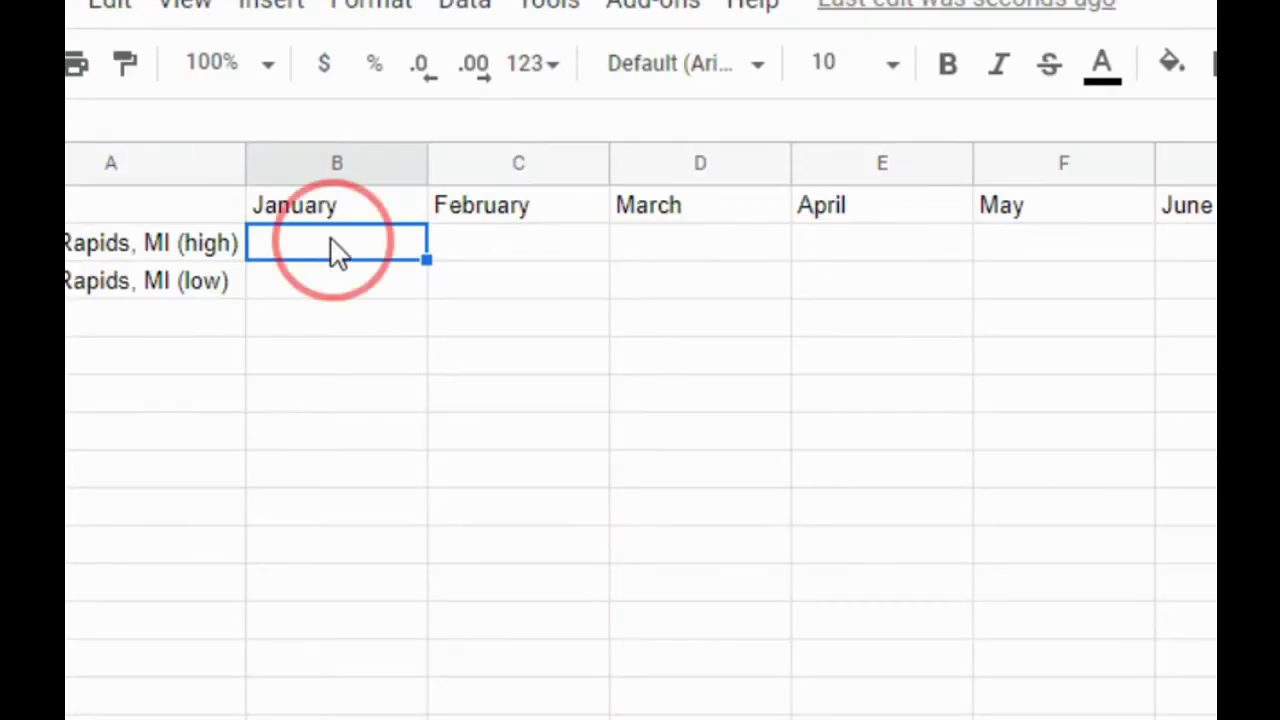
type("31")
key("Tab")
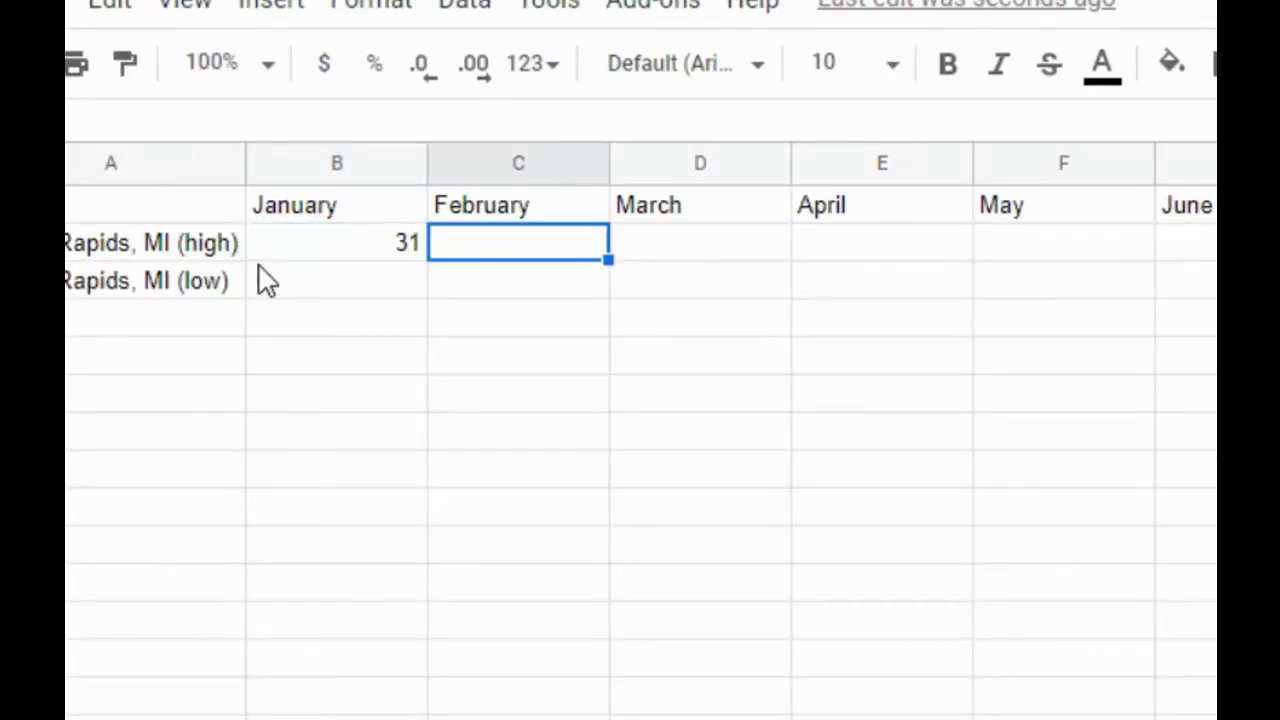
type("34")
key("Tab")
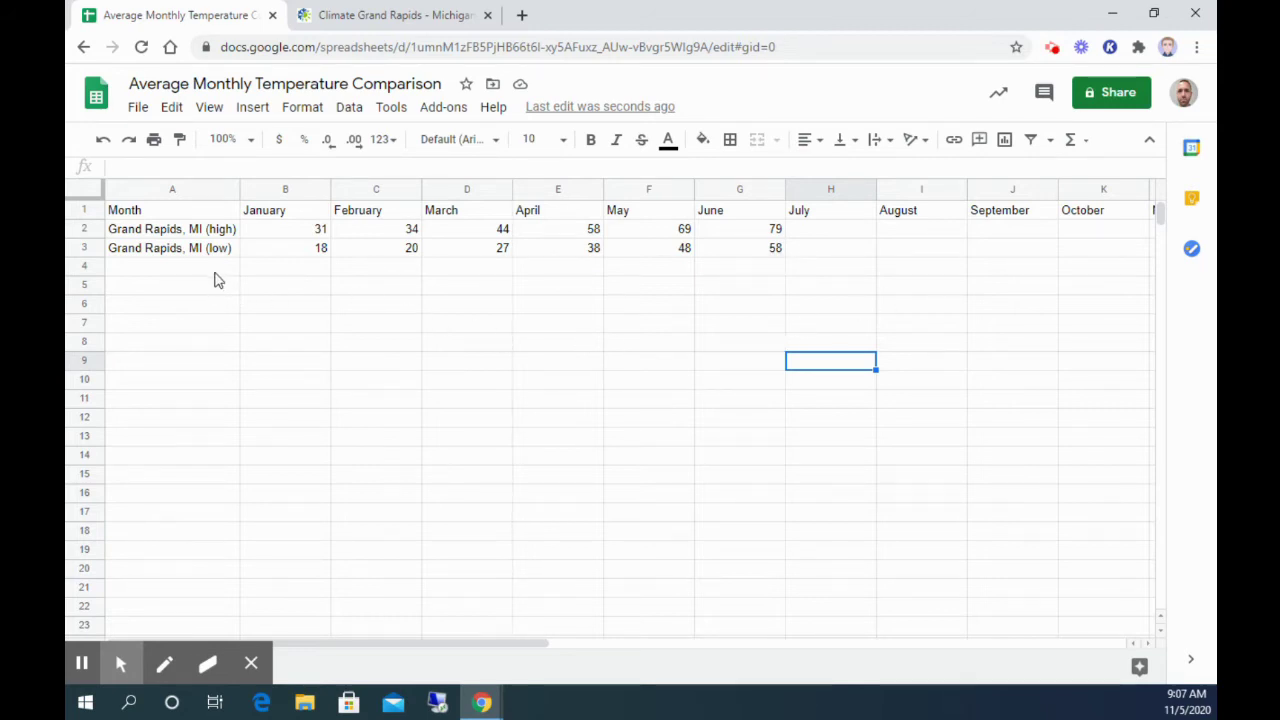
- Switch to the U.S. Climate Data site, choose Arizona on the United States map and open Bullhead City's monthly climate page
left_click(374, 20)
scroll(180, 212, "up", 2)
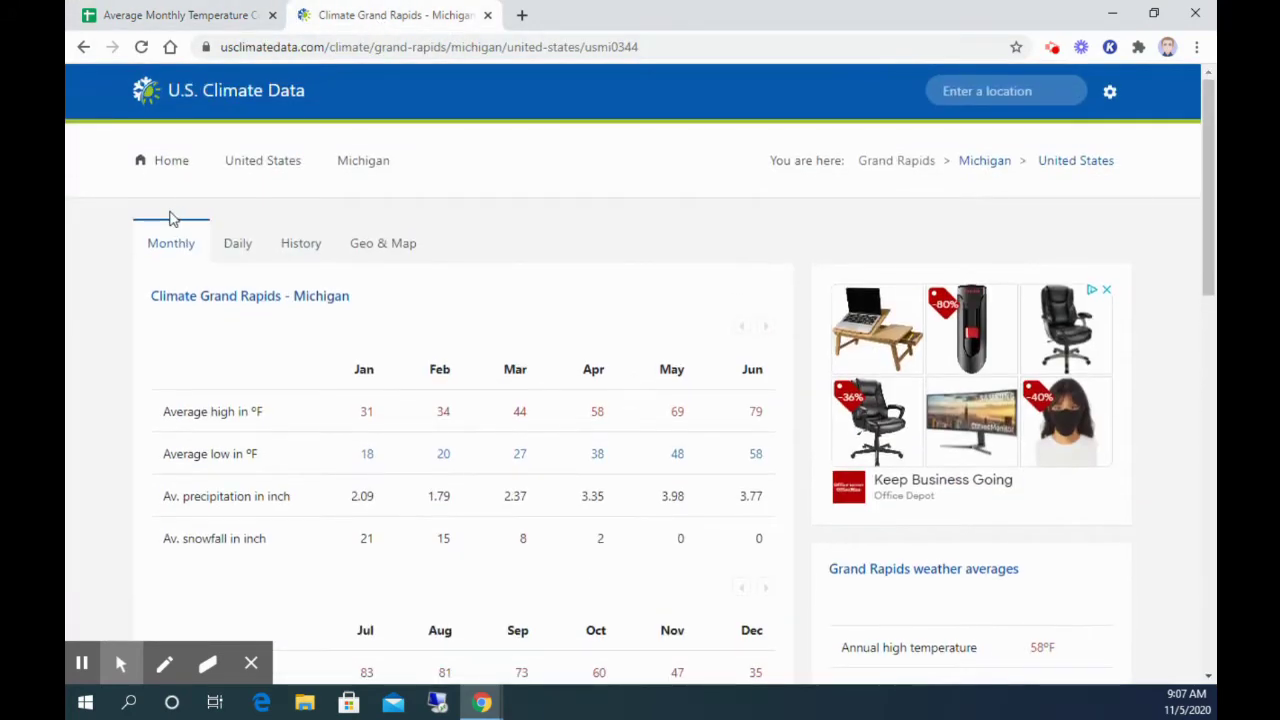
left_click(83, 48)
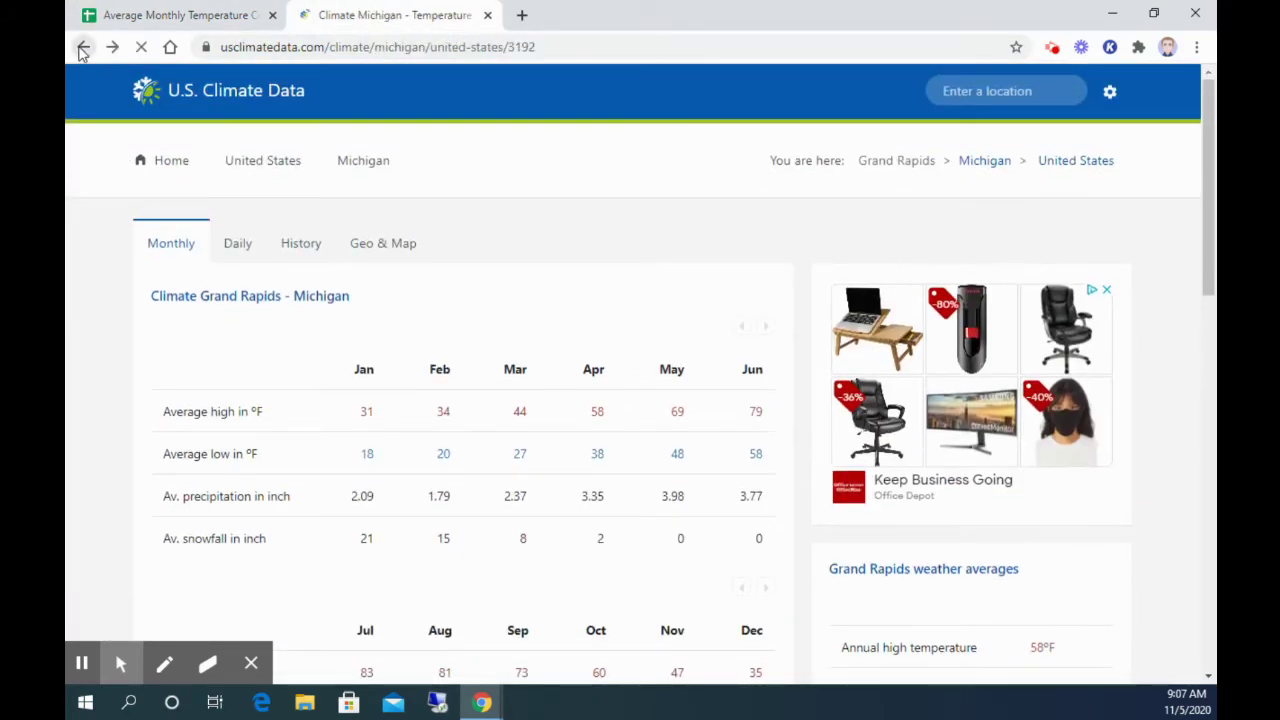
left_click(83, 48)
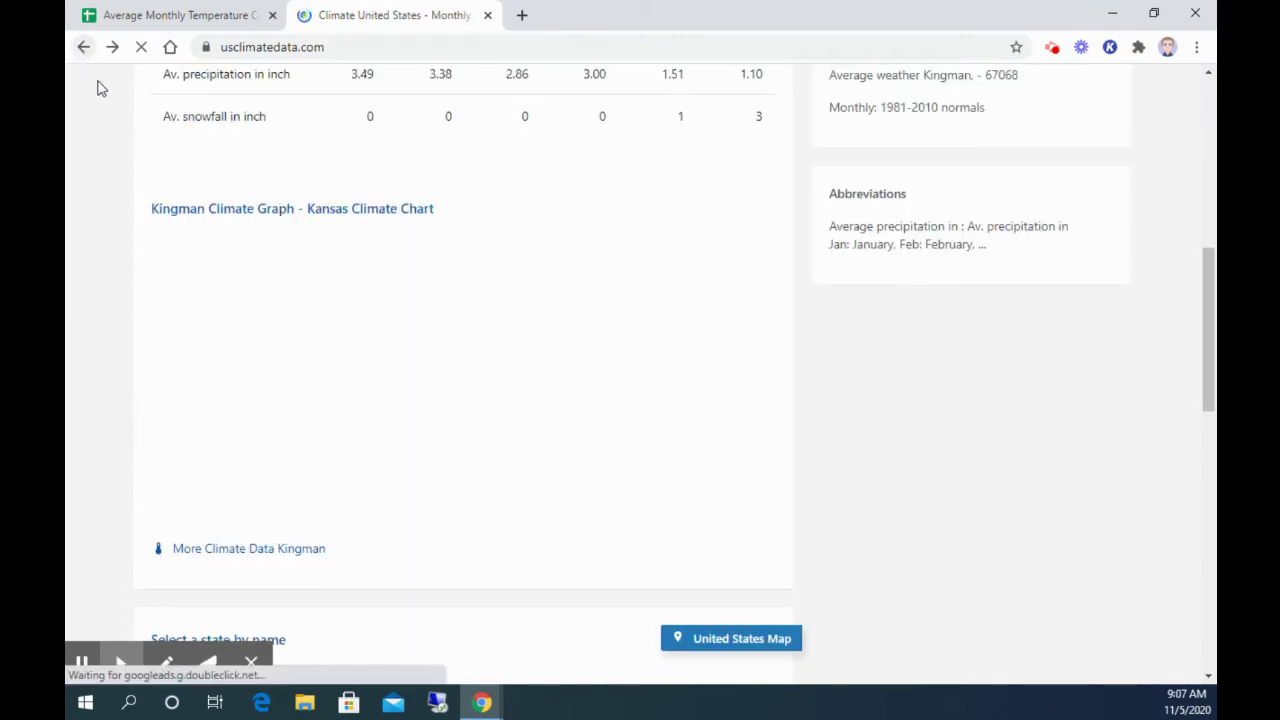
scroll(126, 250, "down", 5)
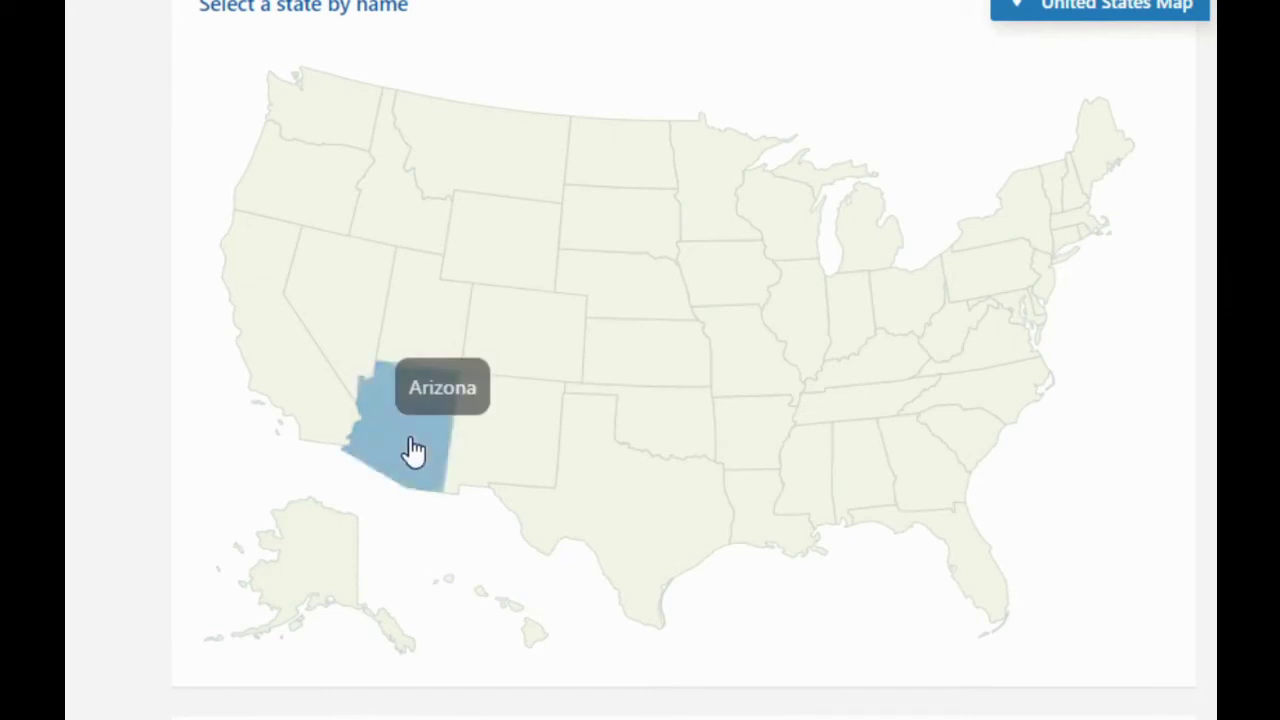
left_click(408, 440)
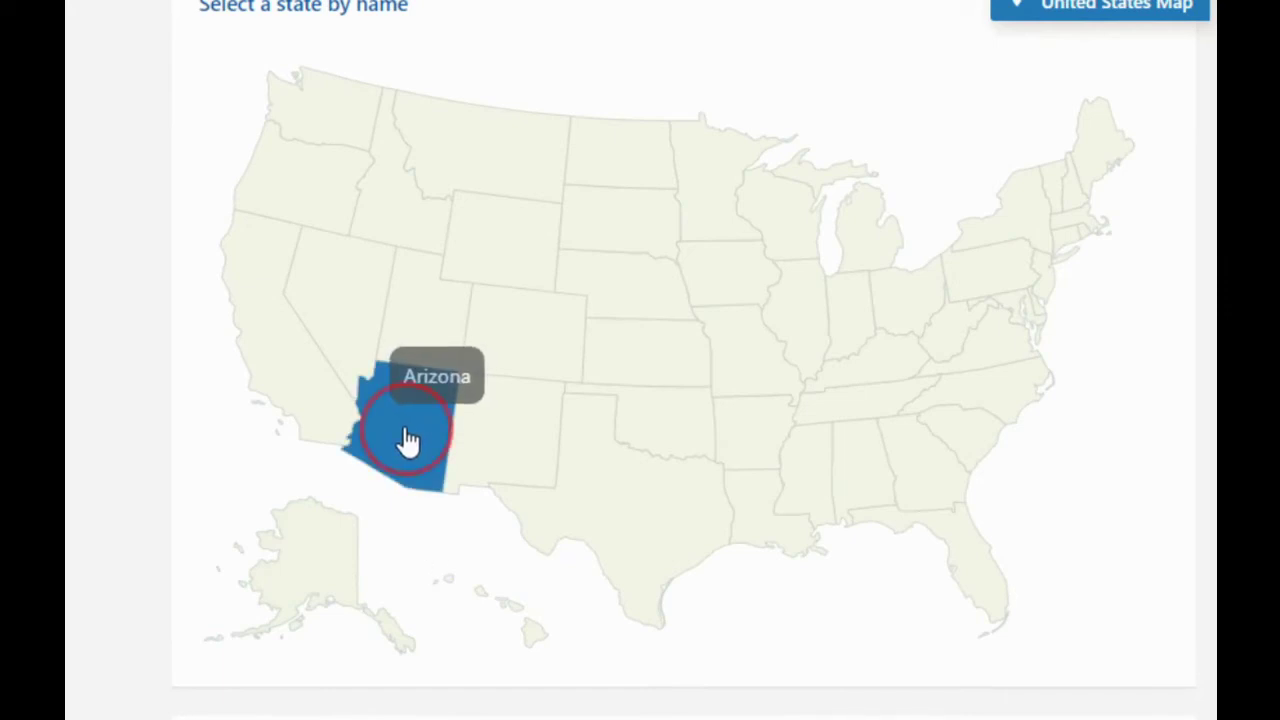
scroll(430, 425, "down", 2)
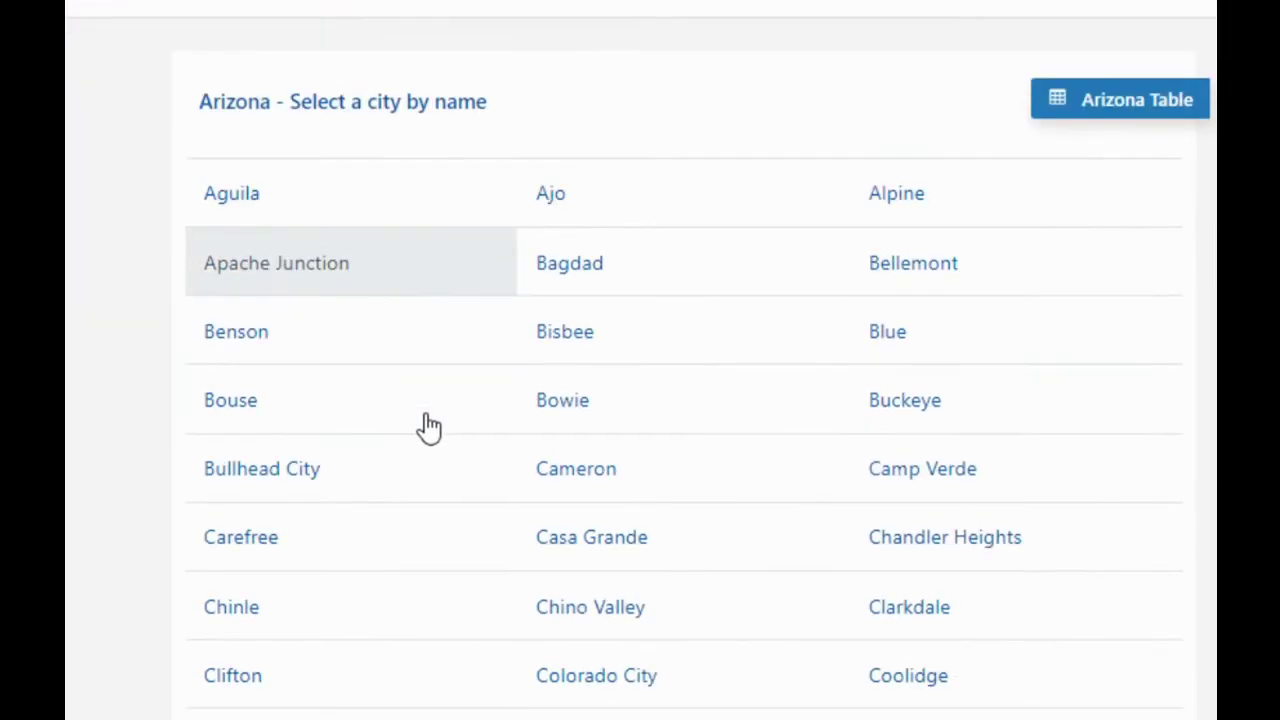
left_click(262, 485)
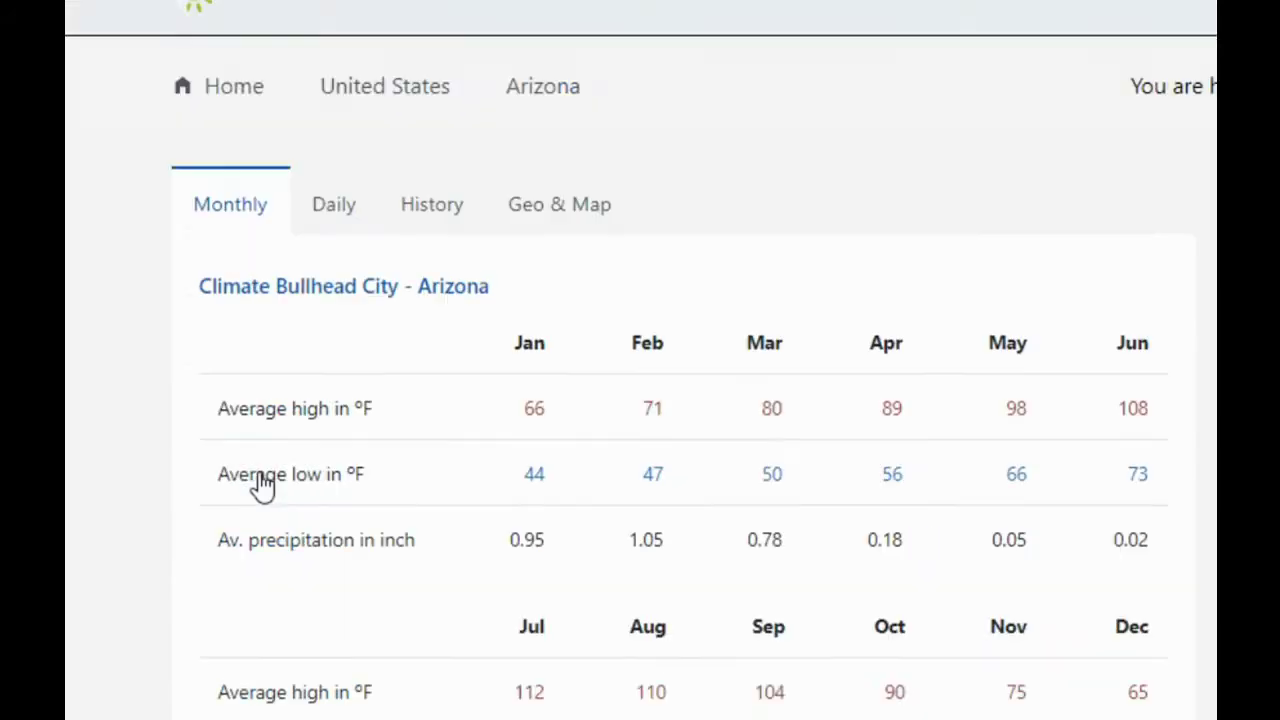
scroll(95, 375, "down", 2)
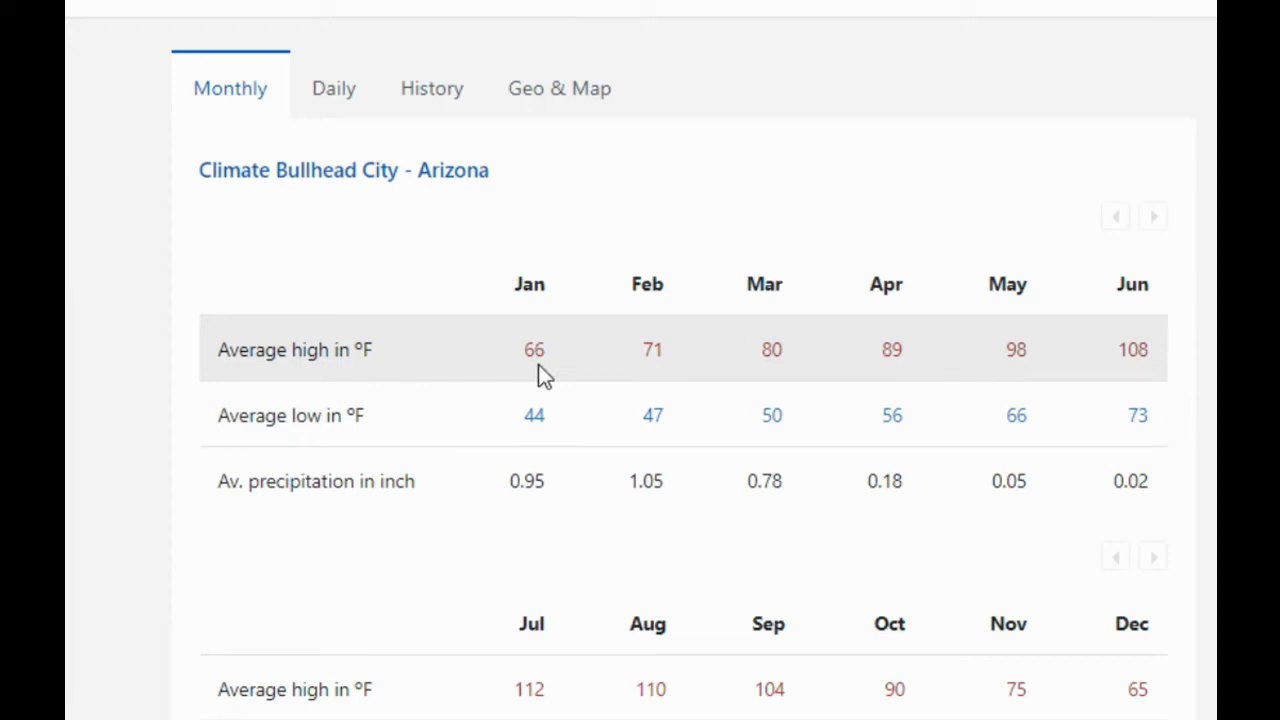
- Switch back to the temperature comparison spreadsheet and label cell A4 "Bullhead City, AZ (high)"
key("ctrl+Tab")
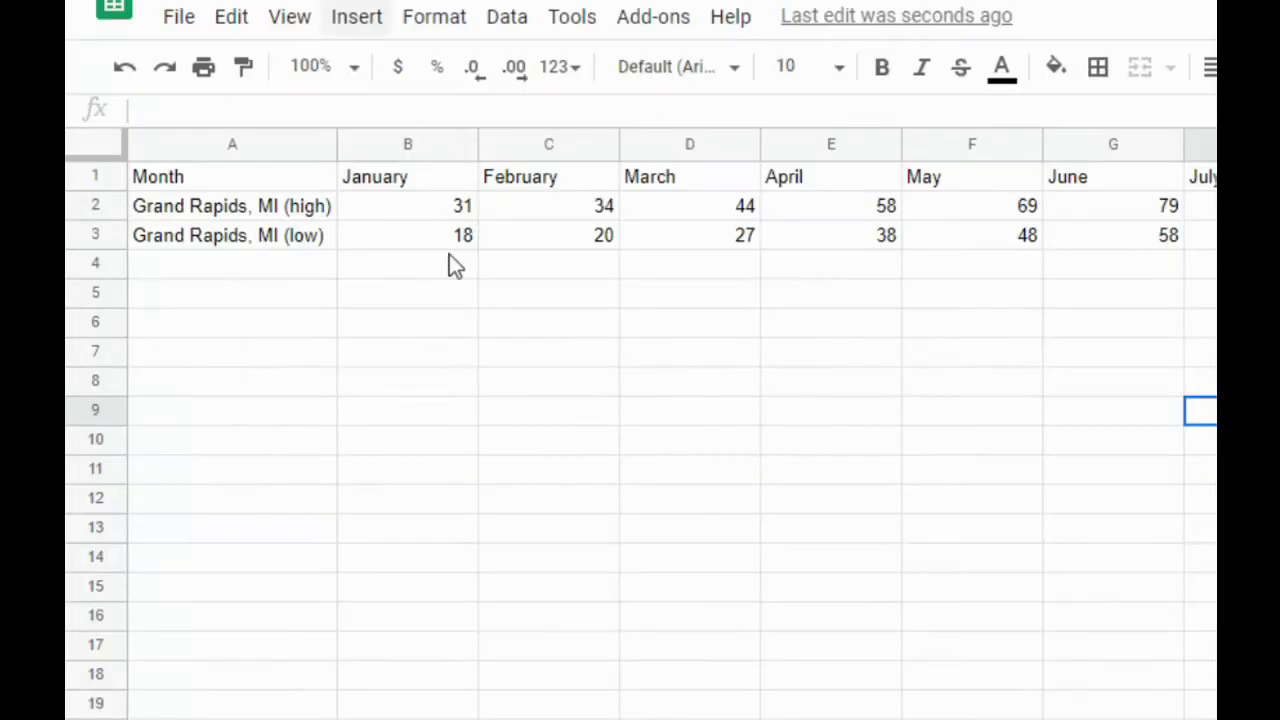
left_click(305, 280)
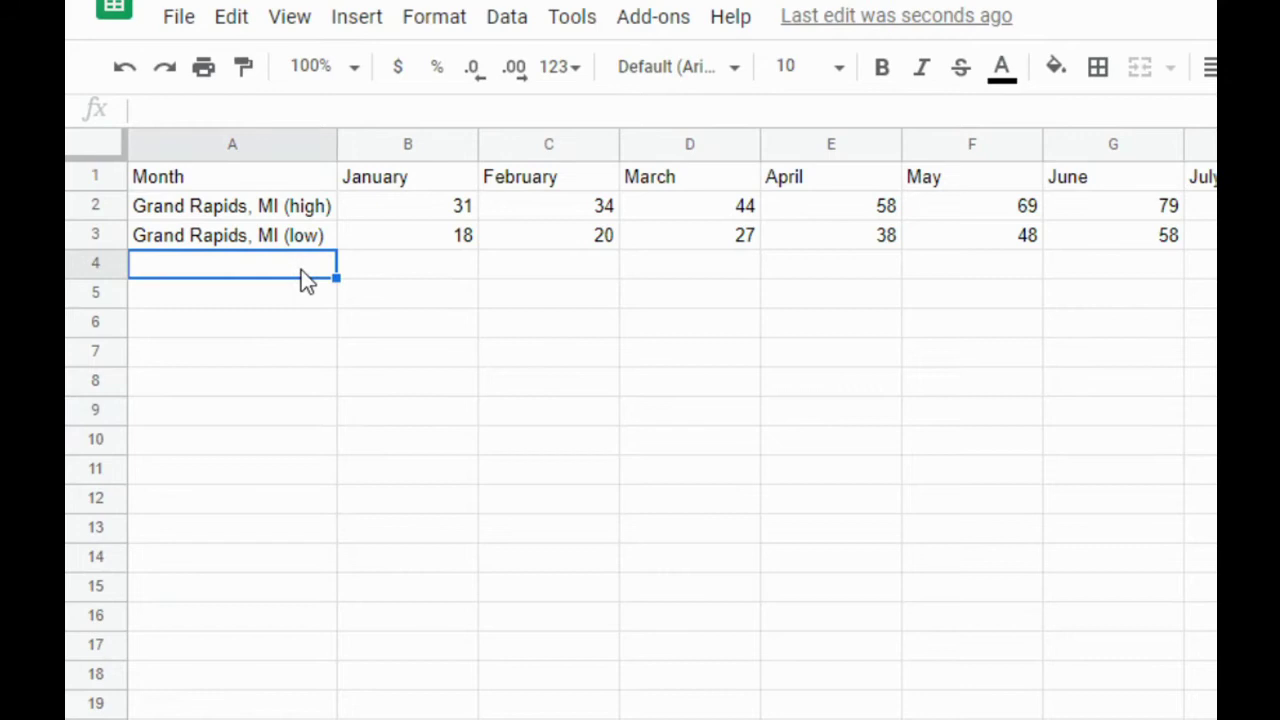
type("Bullhead")
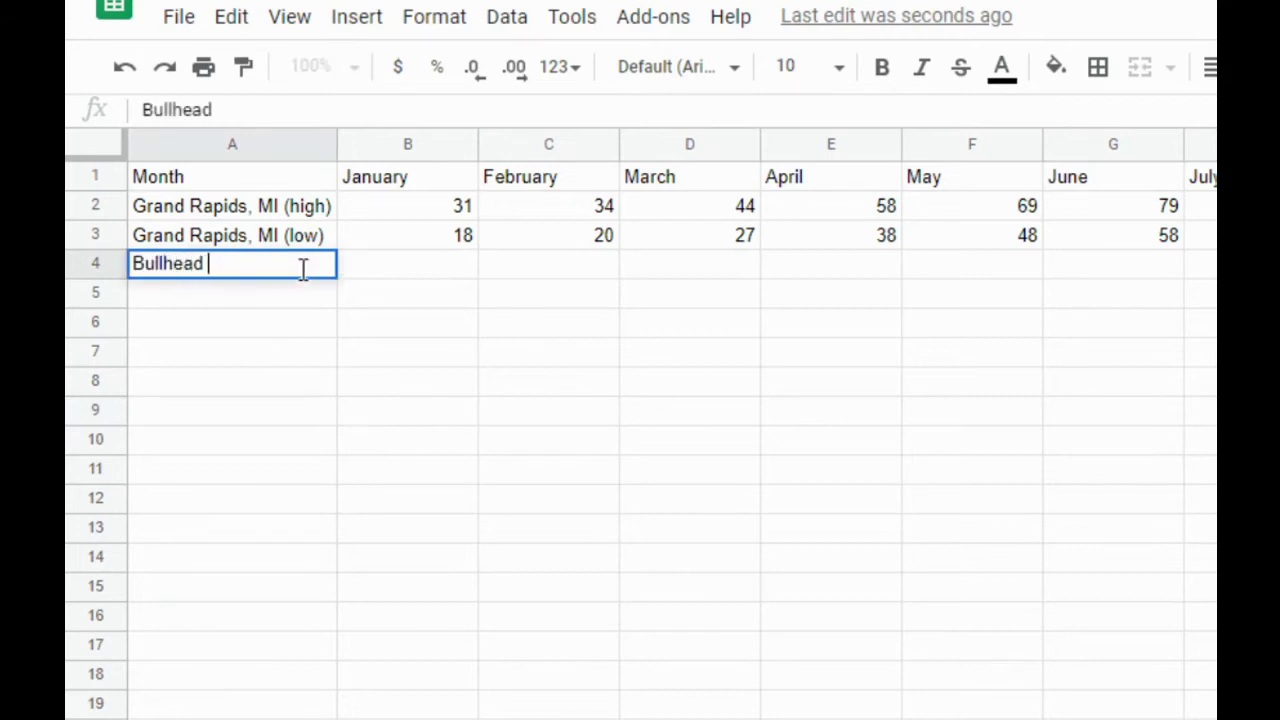
type("City, AZ")
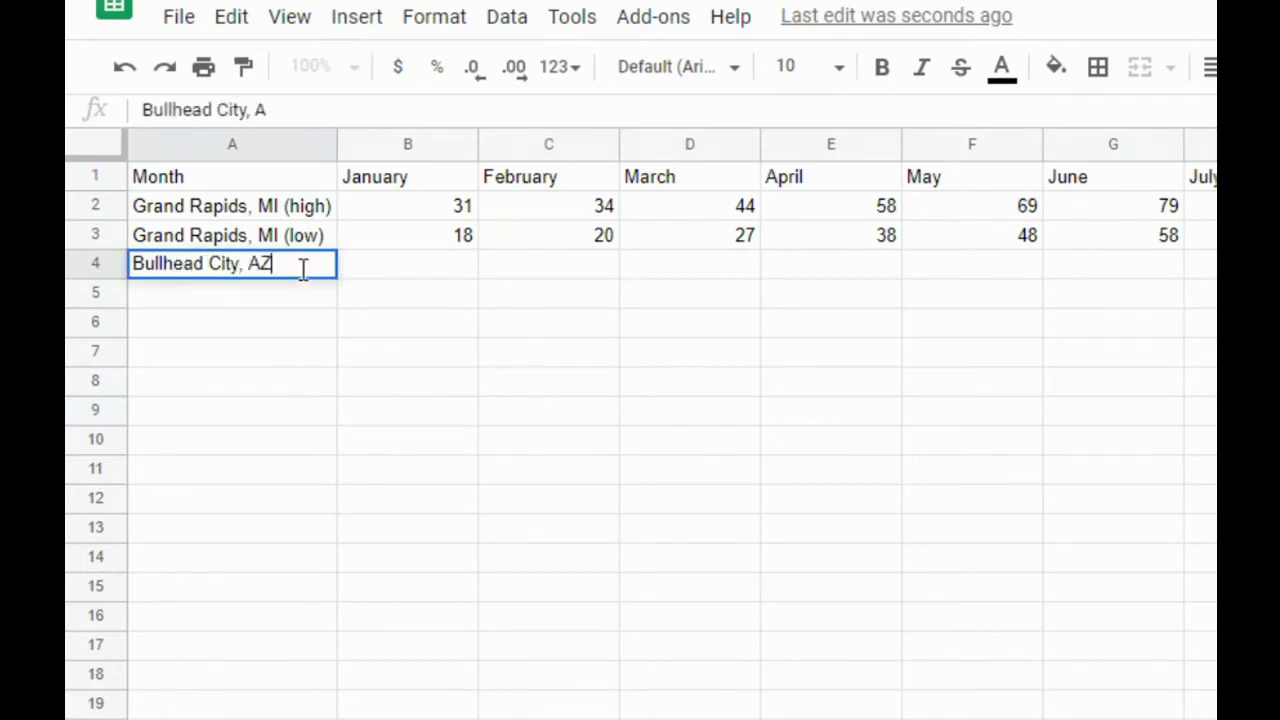
type(" (high")
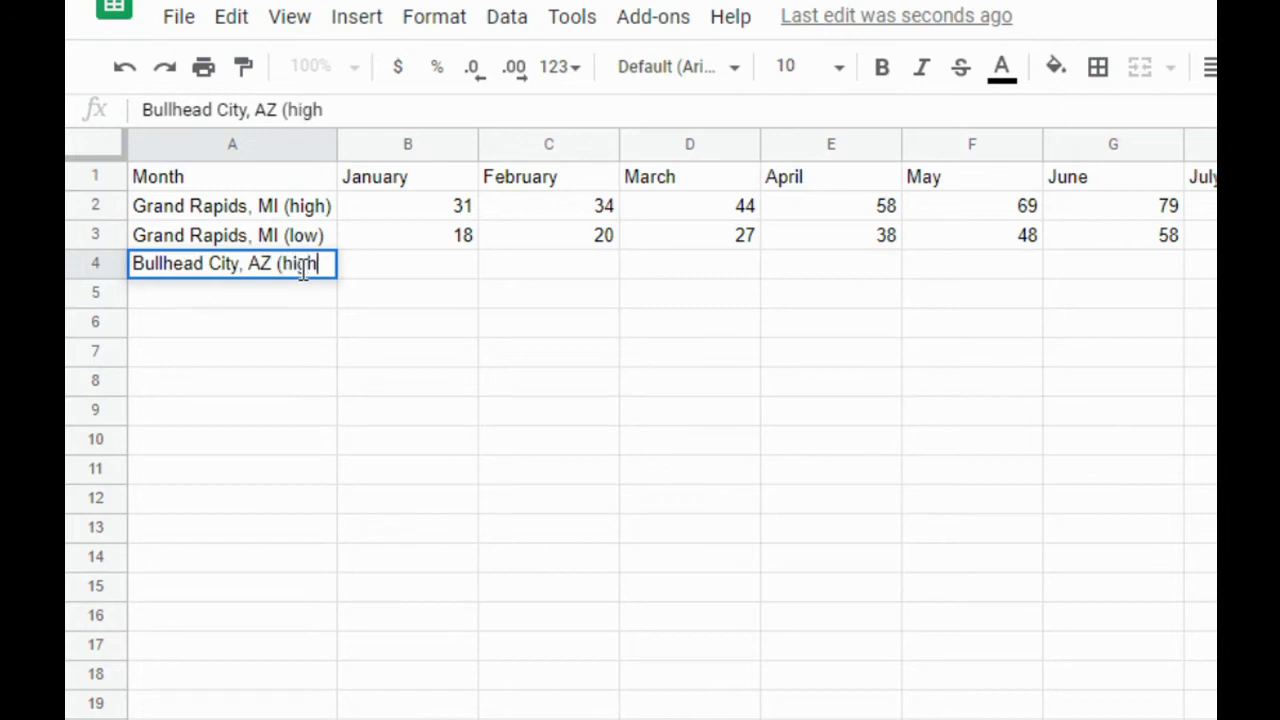
type(")")
key("Return")
- Label cell A5 "Bullhead City, AZ (low)"
type("B")
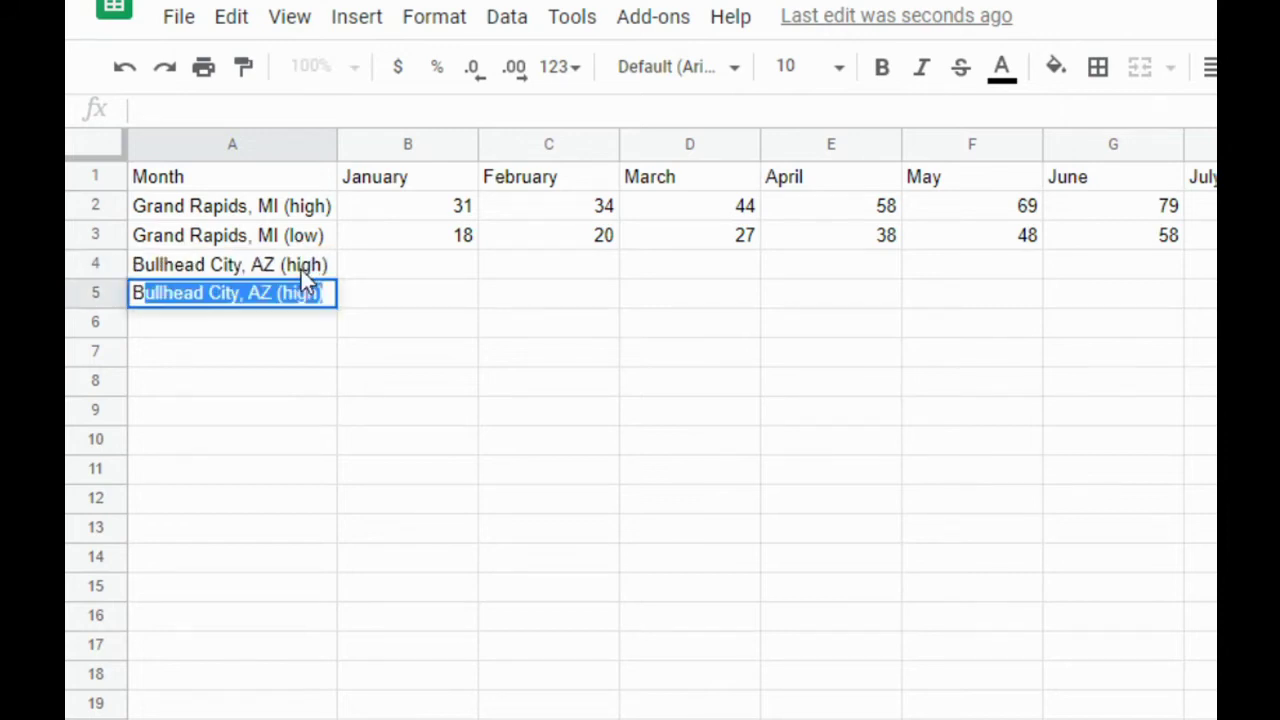
type("ullhead City, ")
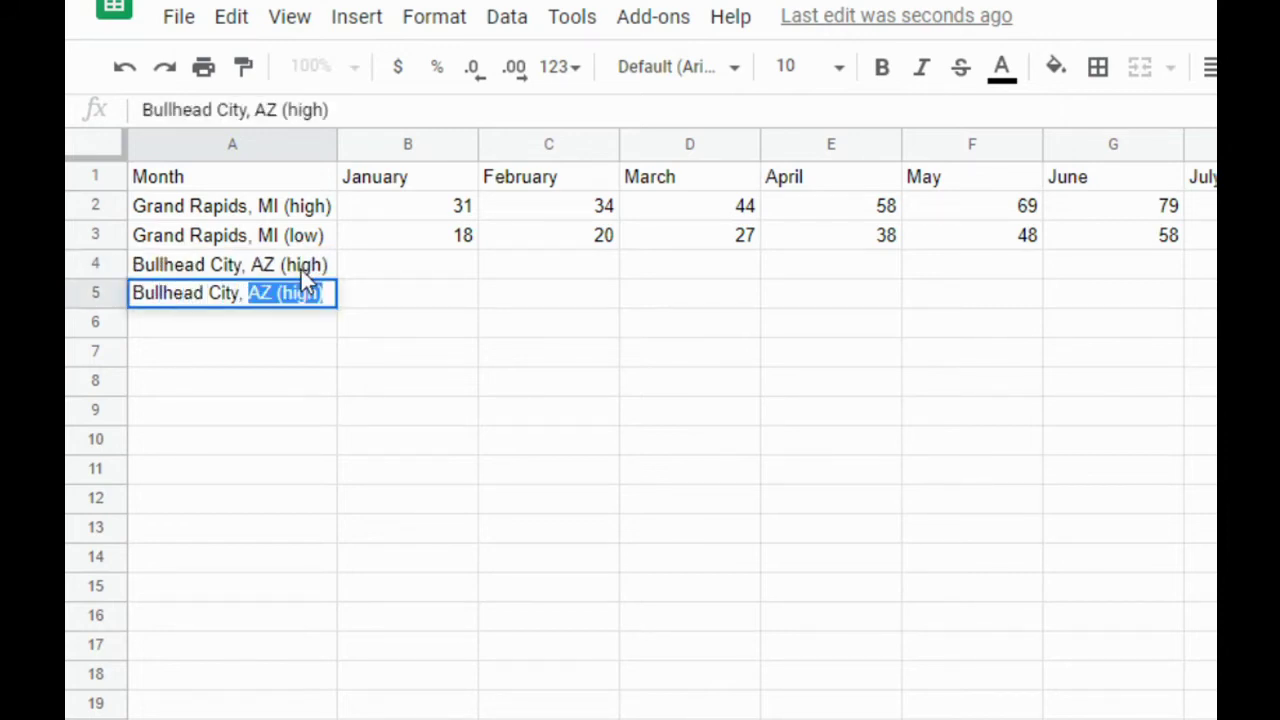
type("AZ (low)")
- Look up Bullhead City's average highs on the climate page and enter 66 for January and 71 for February in row 4
left_click(413, 266)
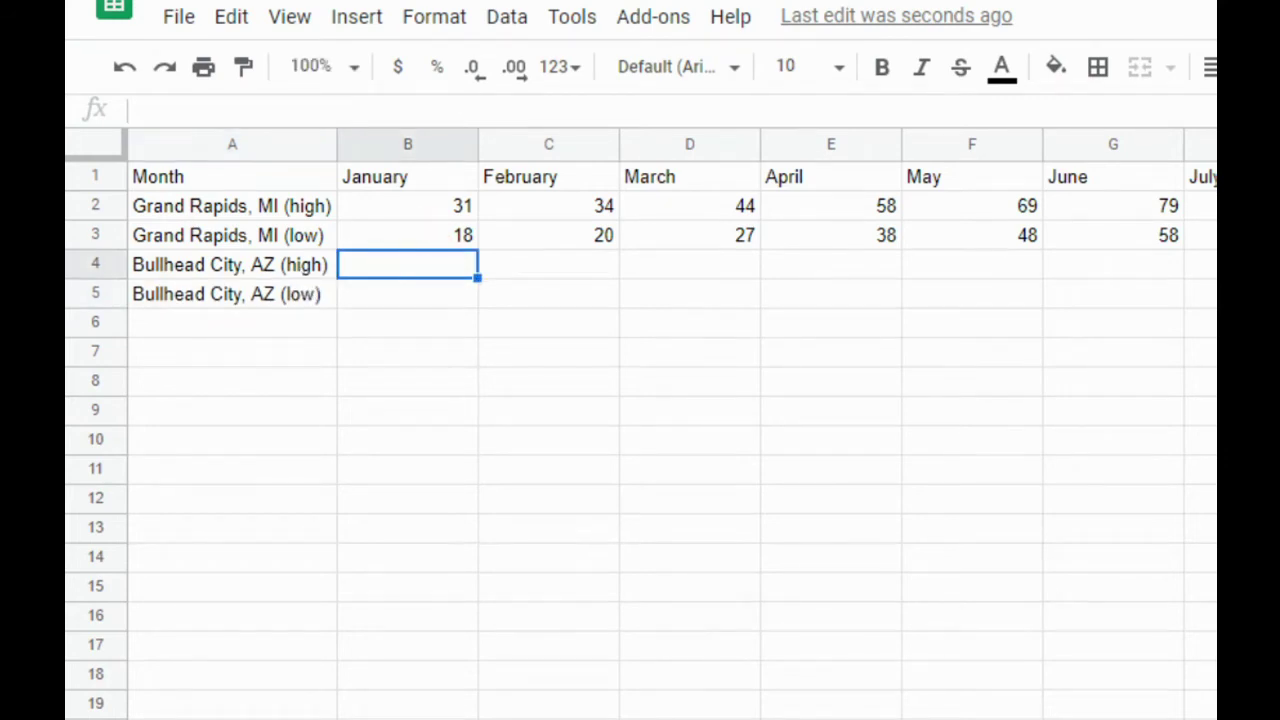
key("ctrl+Tab")
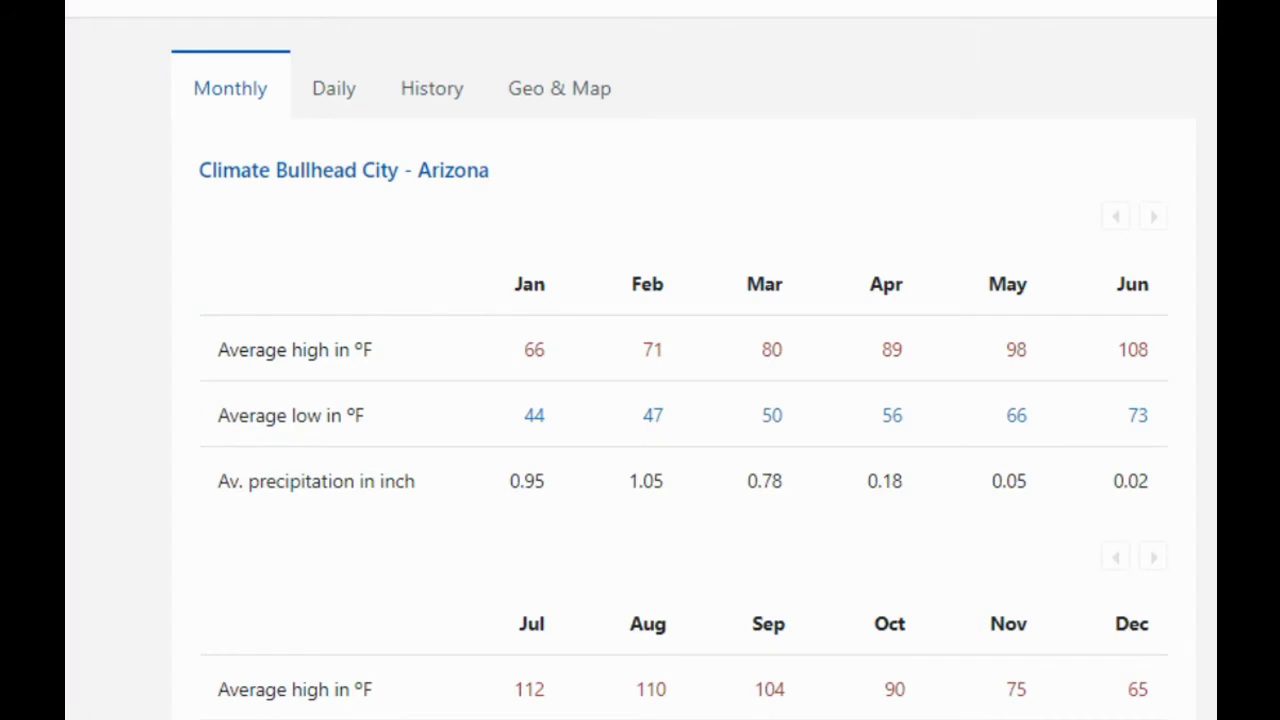
key("ctrl+shift+Tab")
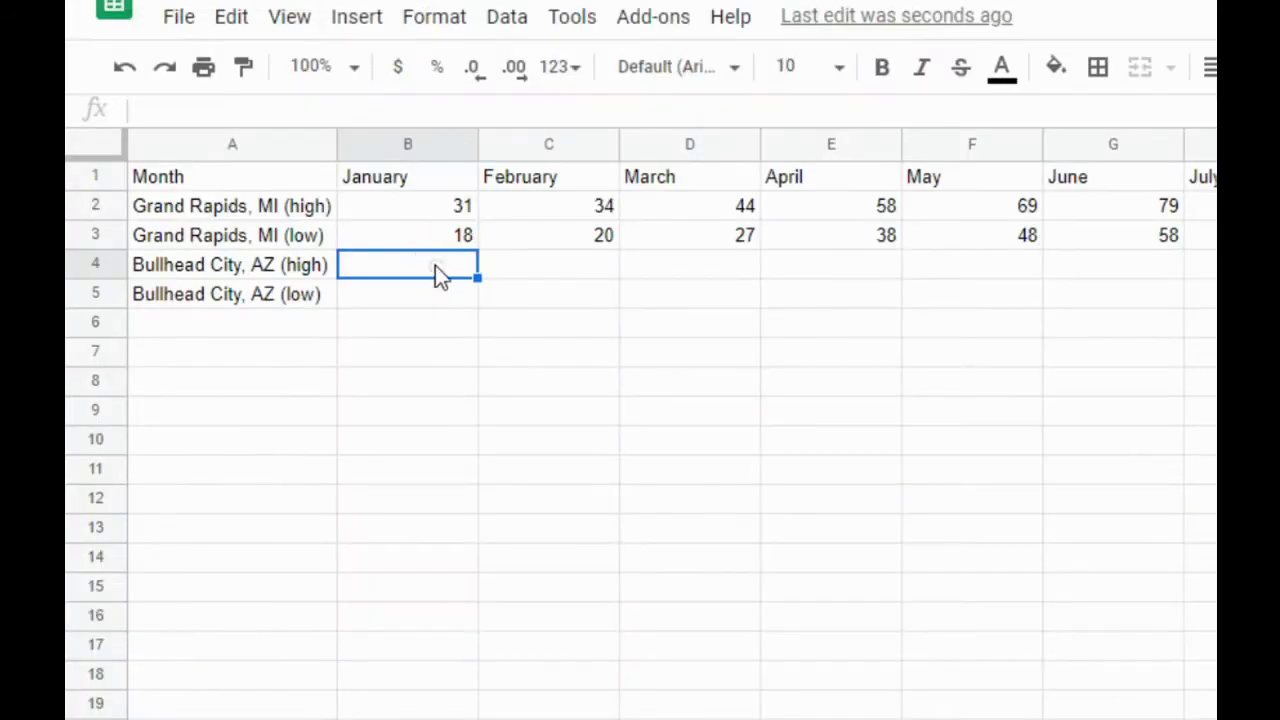
type("66")
key("Tab")
type("7")
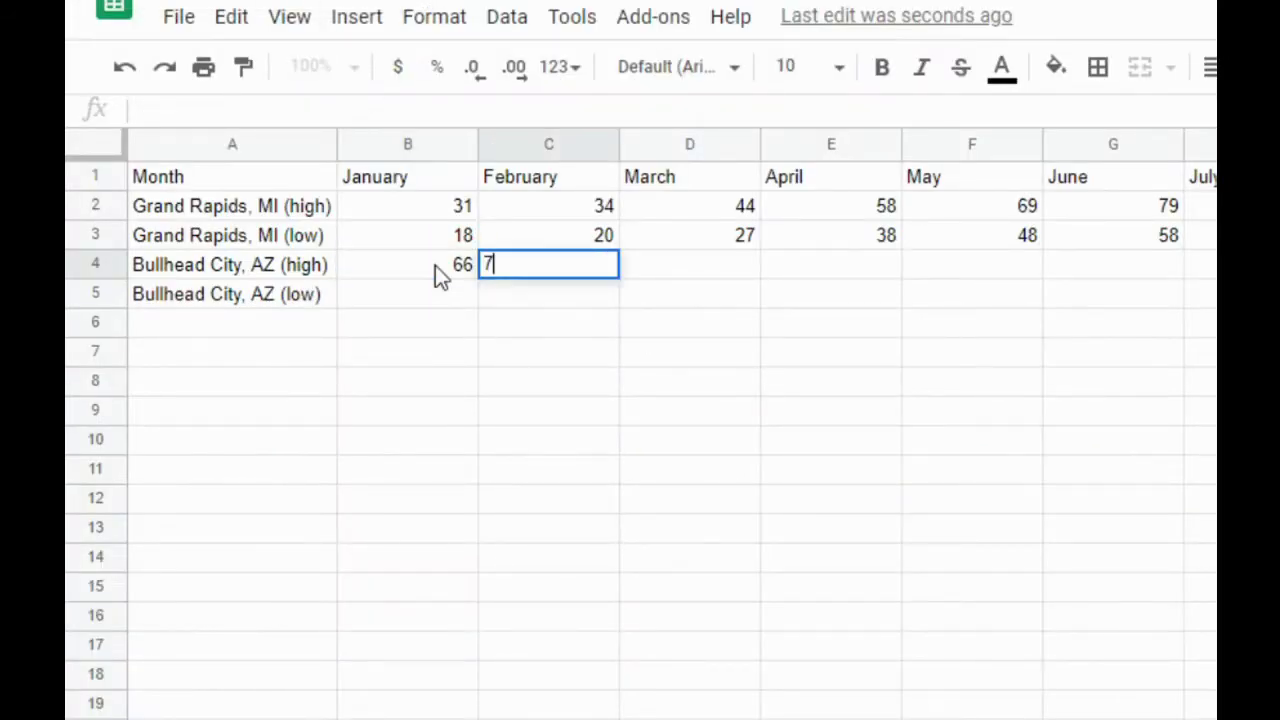
type("1")
left_click(490, 322)
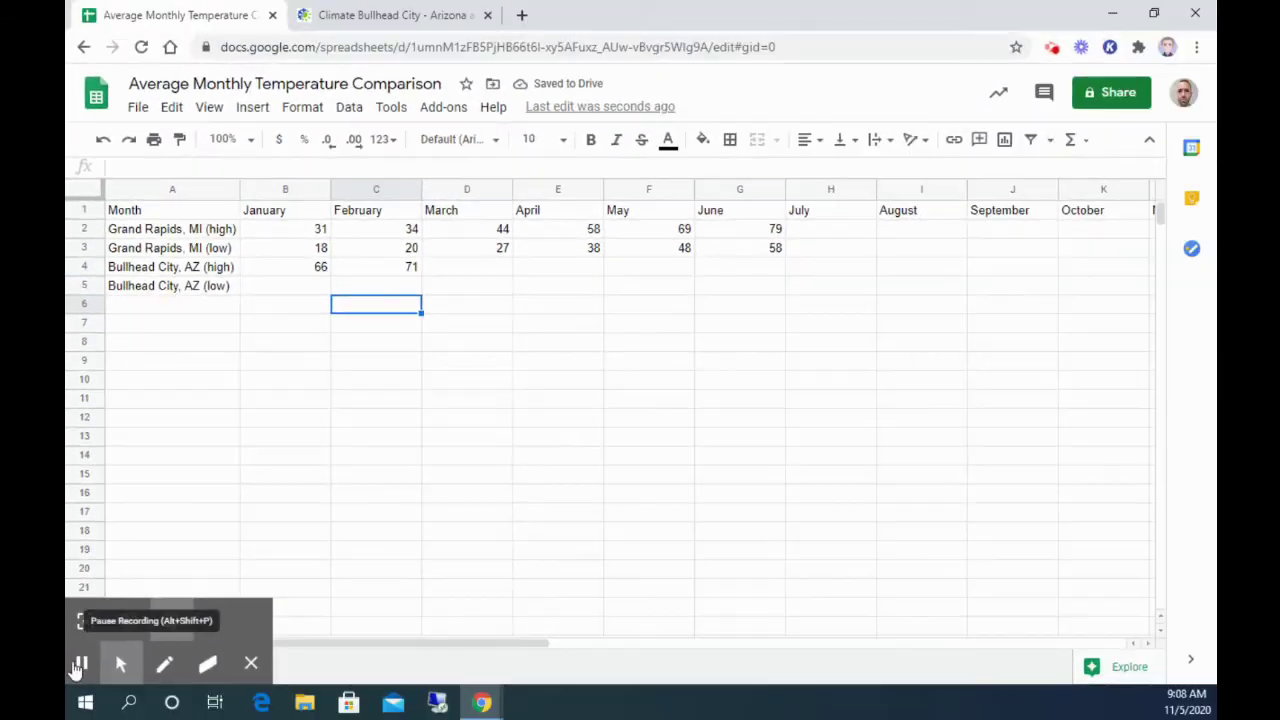
left_click(79, 665)
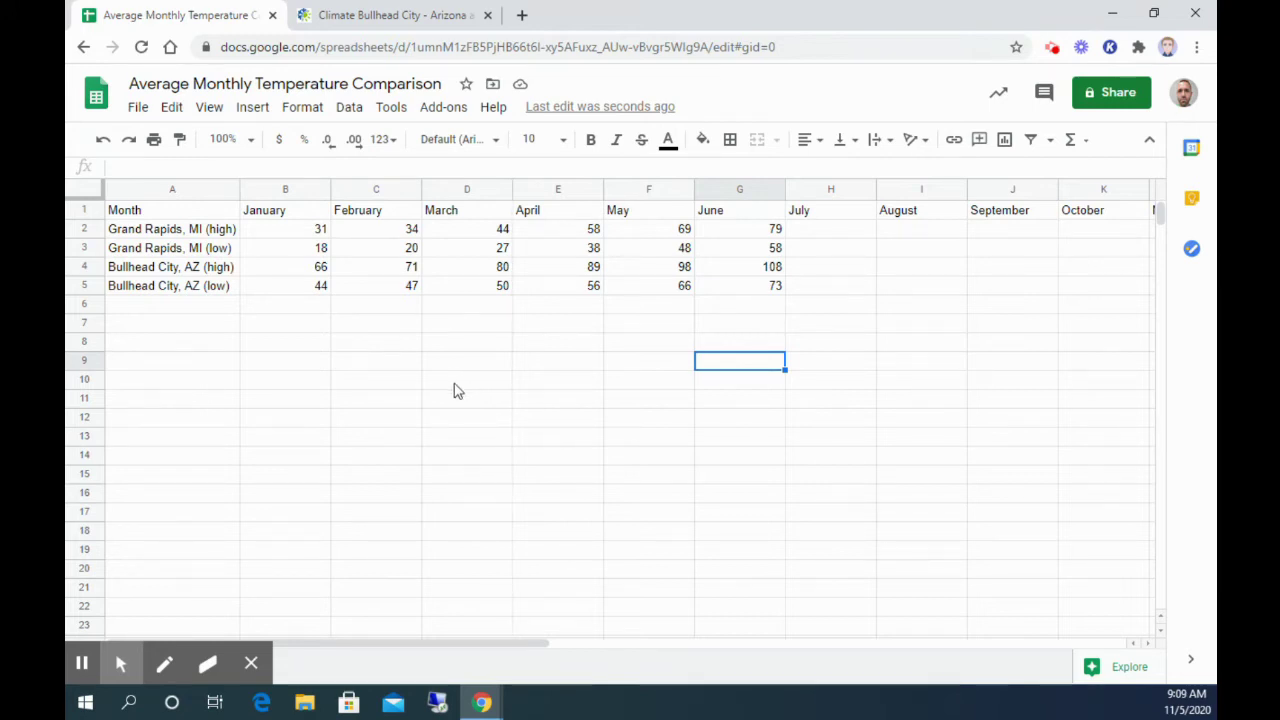
- Insert a chart of the temperature data in A1:G5 and set its chart type to Line chart
left_click(168, 210)
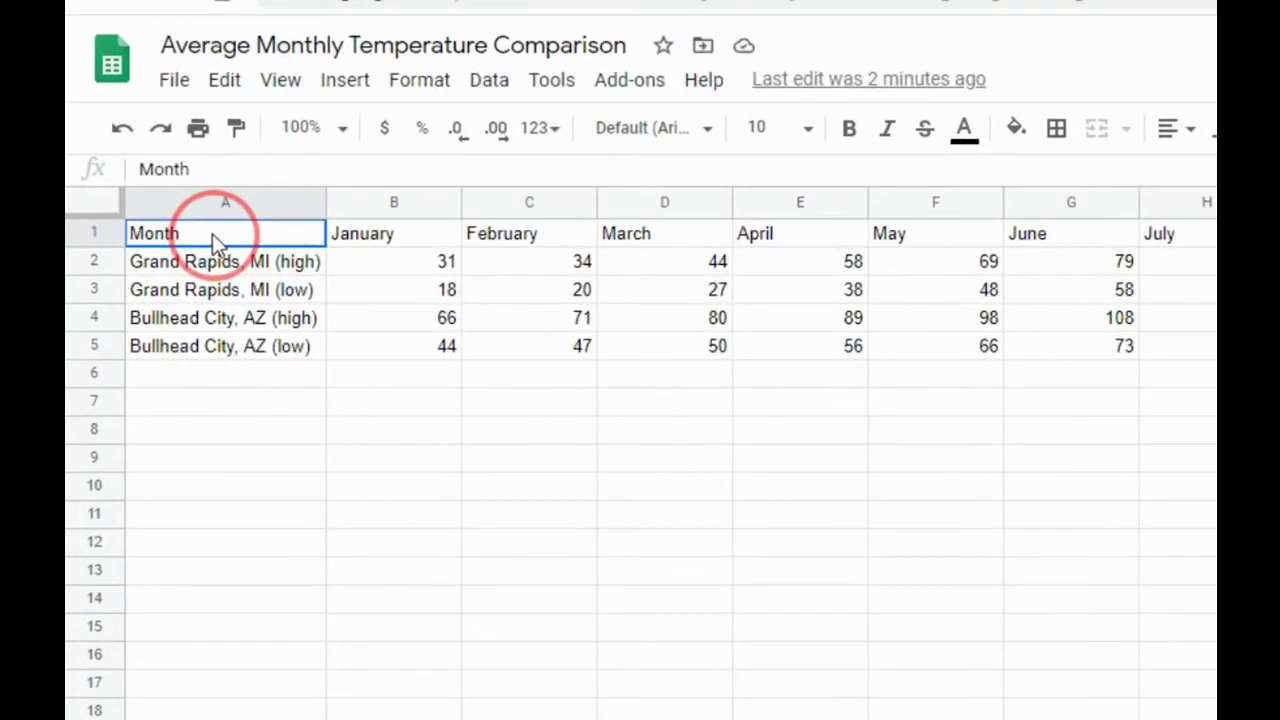
left_click_drag(212, 234, 1099, 345)
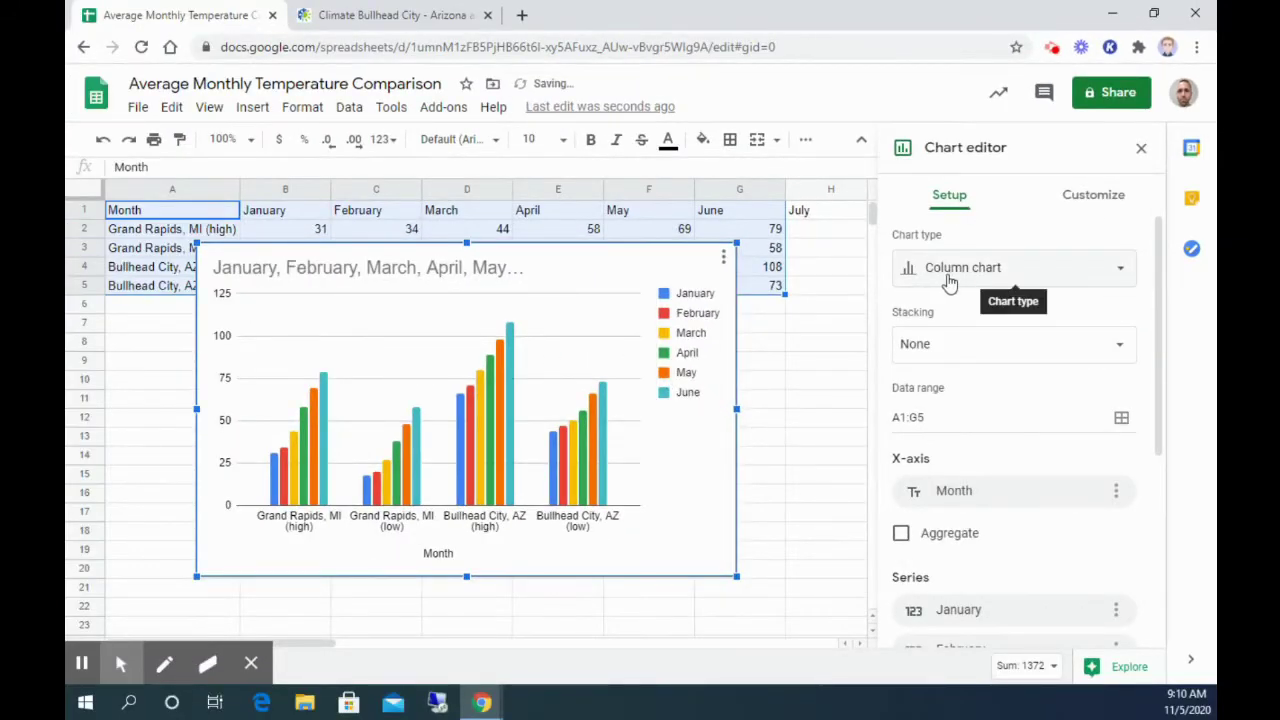
left_click(985, 275)
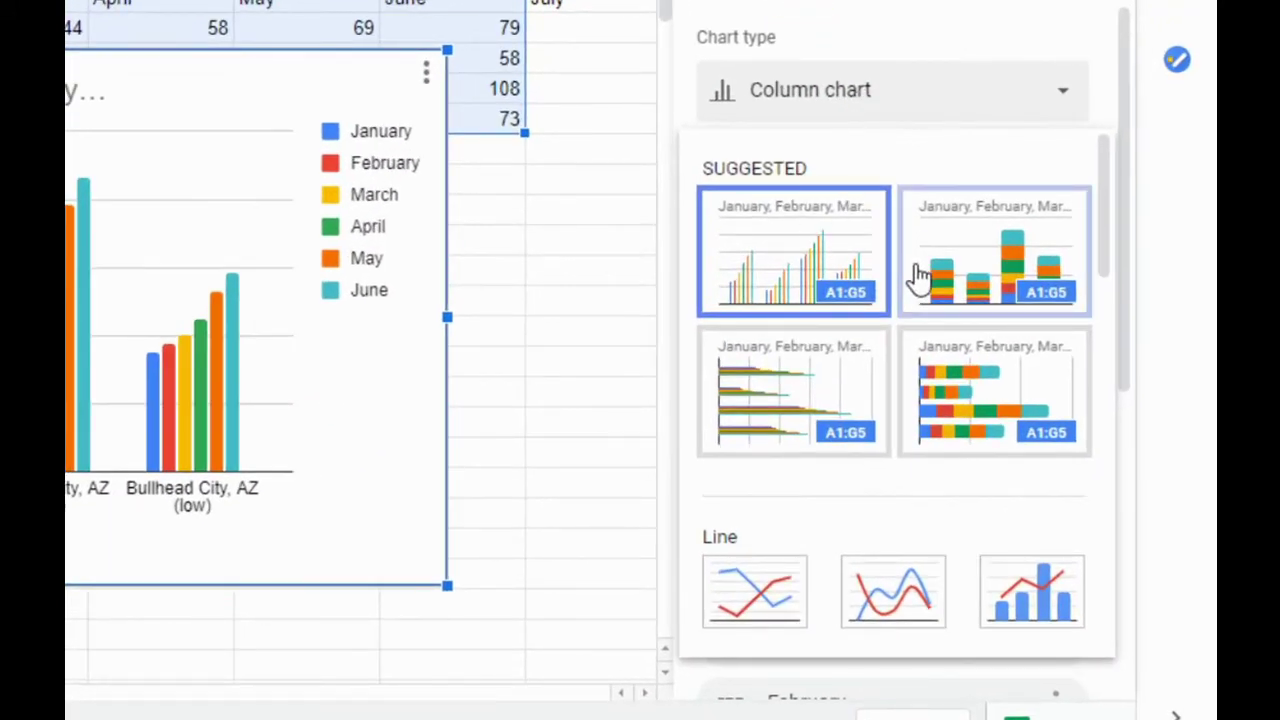
scroll(1014, 451, "down", 2)
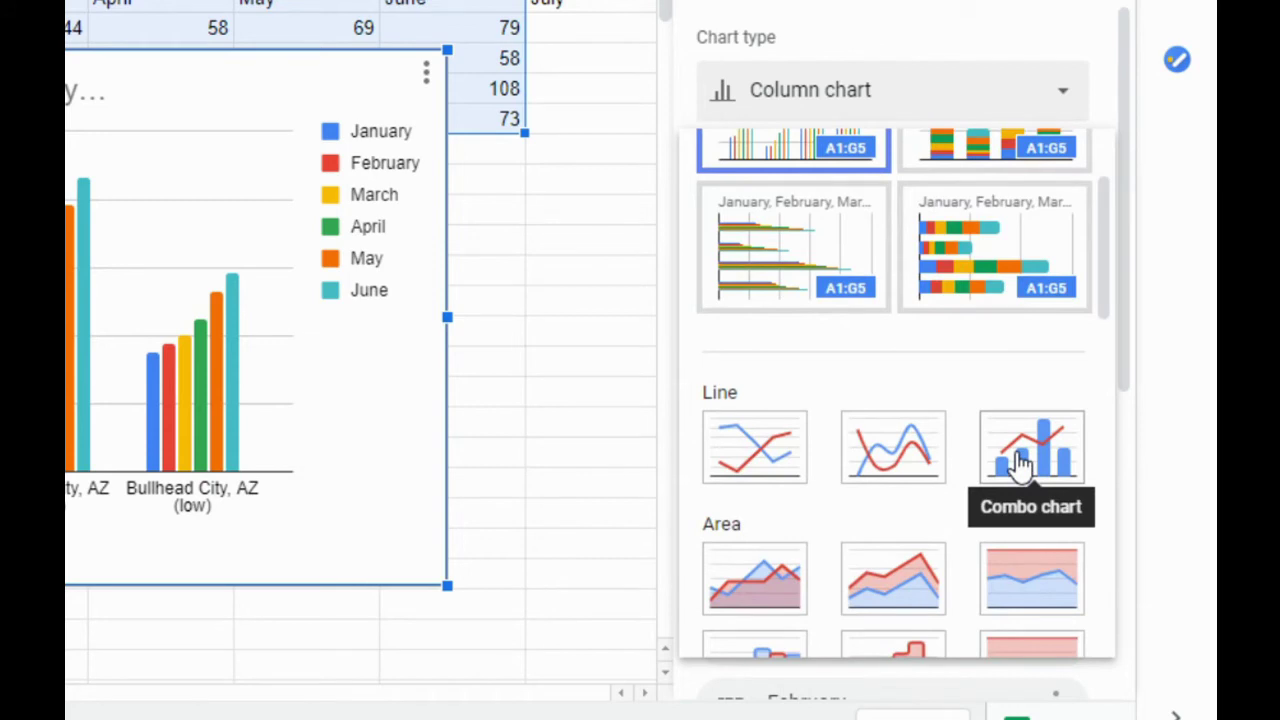
left_click(748, 455)
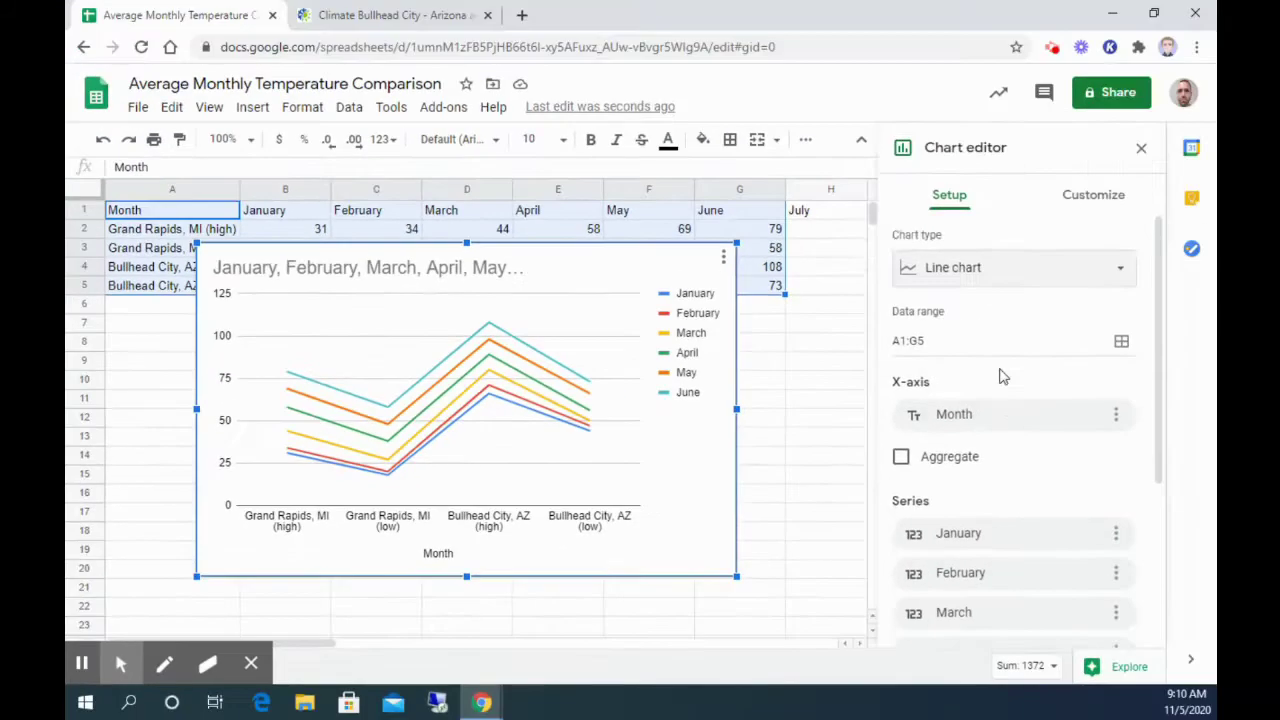
- Switch the chart's rows and columns so the months run along the horizontal axis and each city's highs and lows form the series
scroll(1003, 380, "down", 2)
scroll(1003, 380, "down", 1)
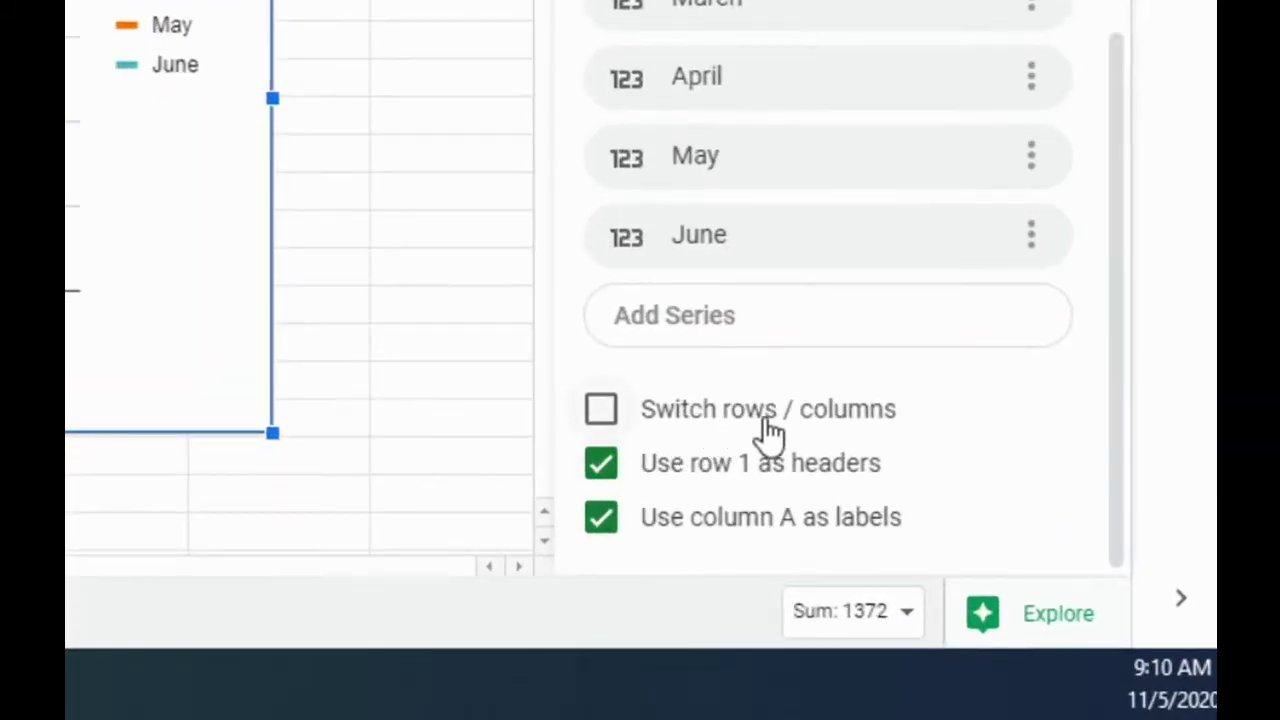
left_click(601, 418)
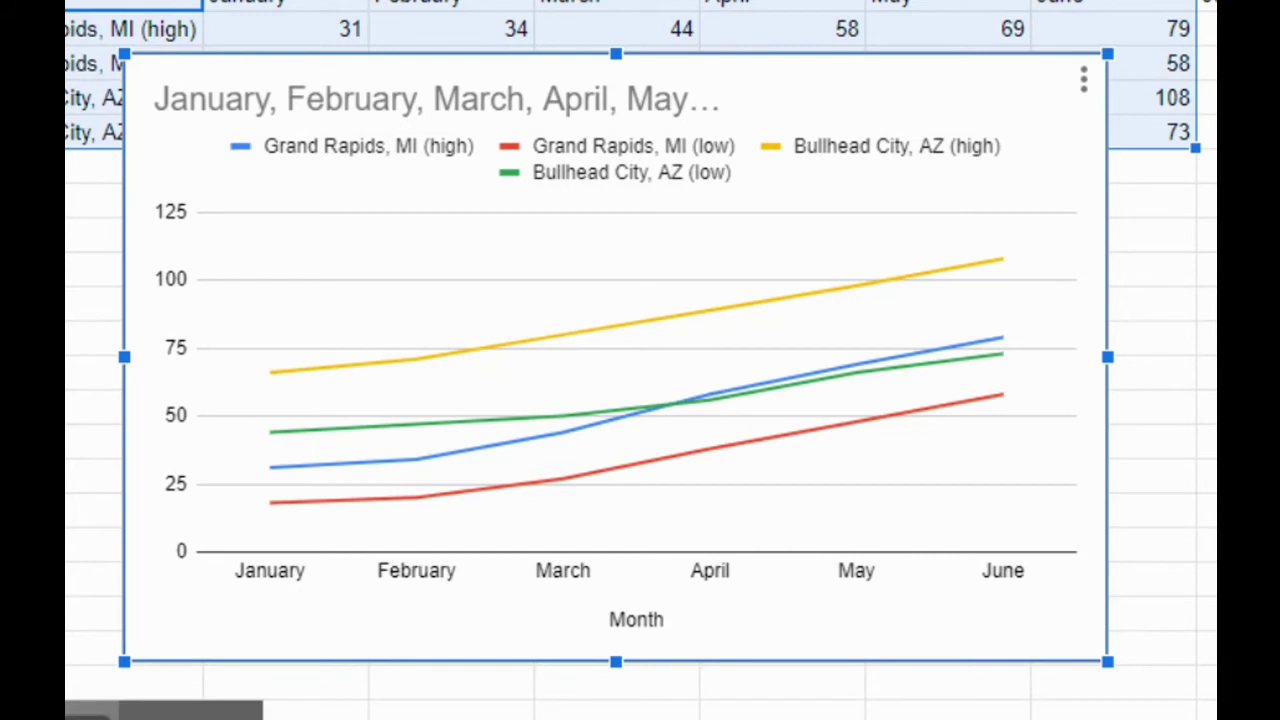
- Change the chart's title to "Average Monthly Temperature Comparison"
left_click(737, 102)
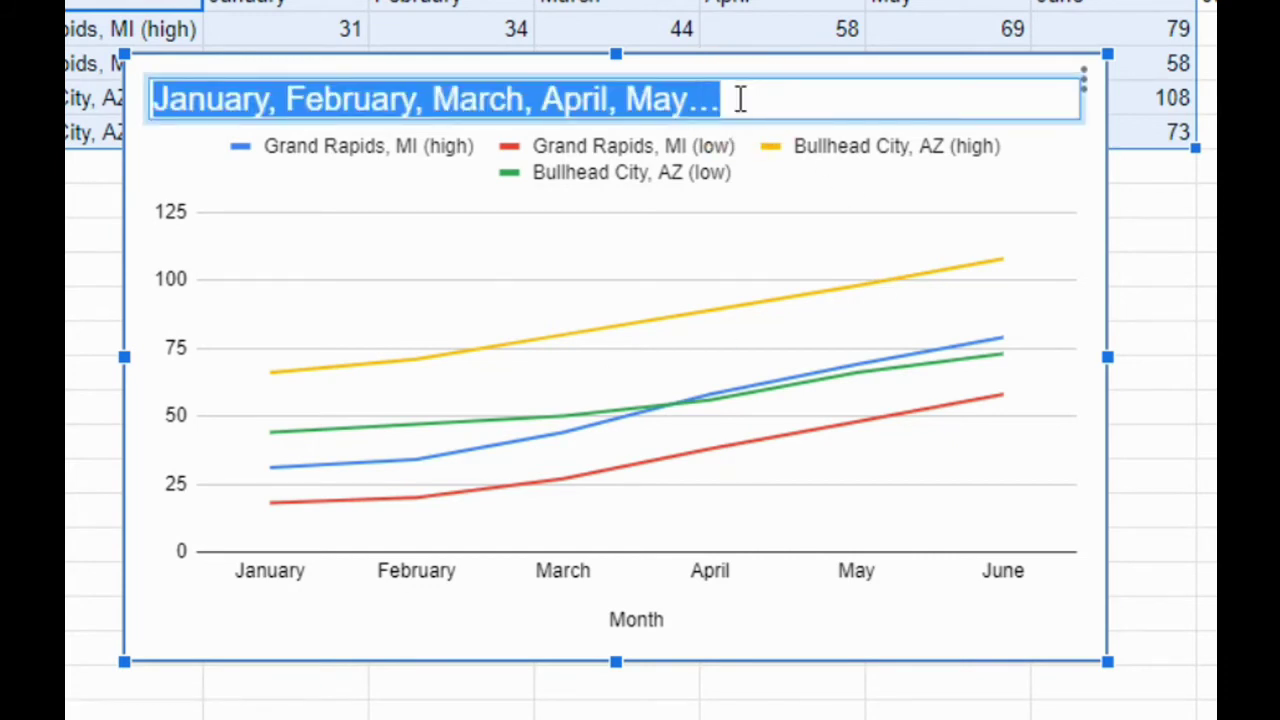
type("Av")
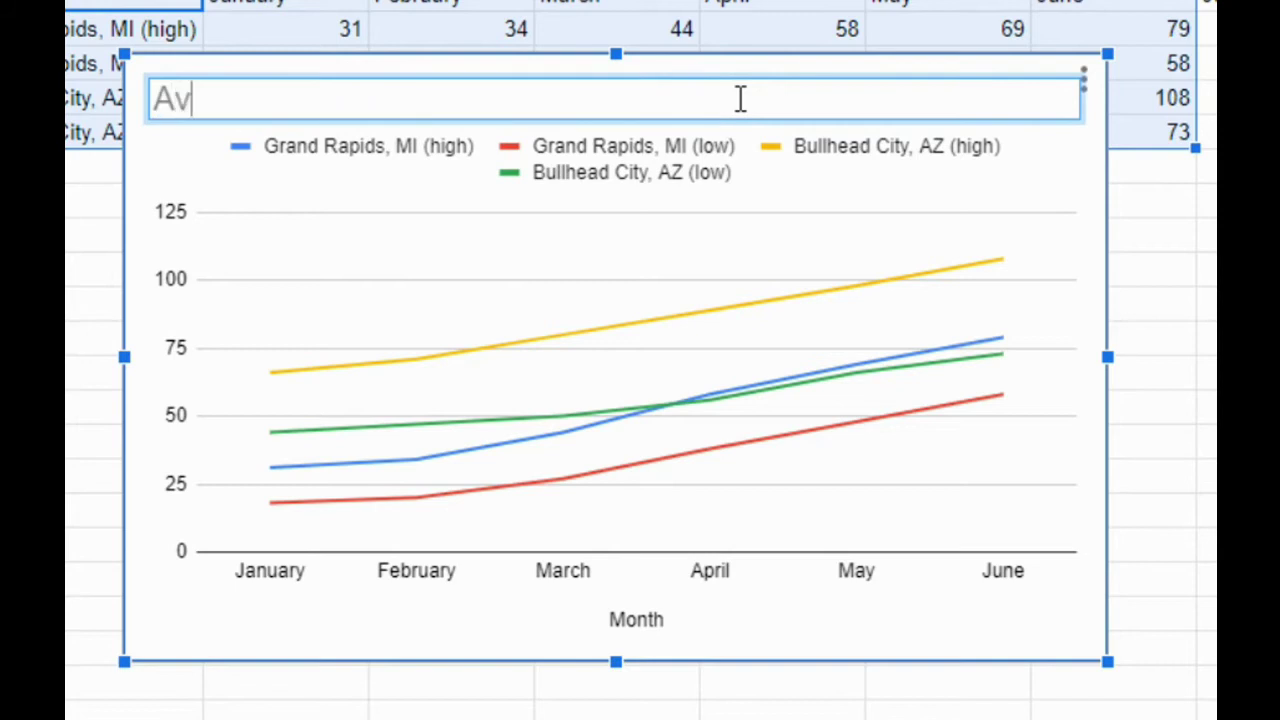
type("eragee M\\\\")
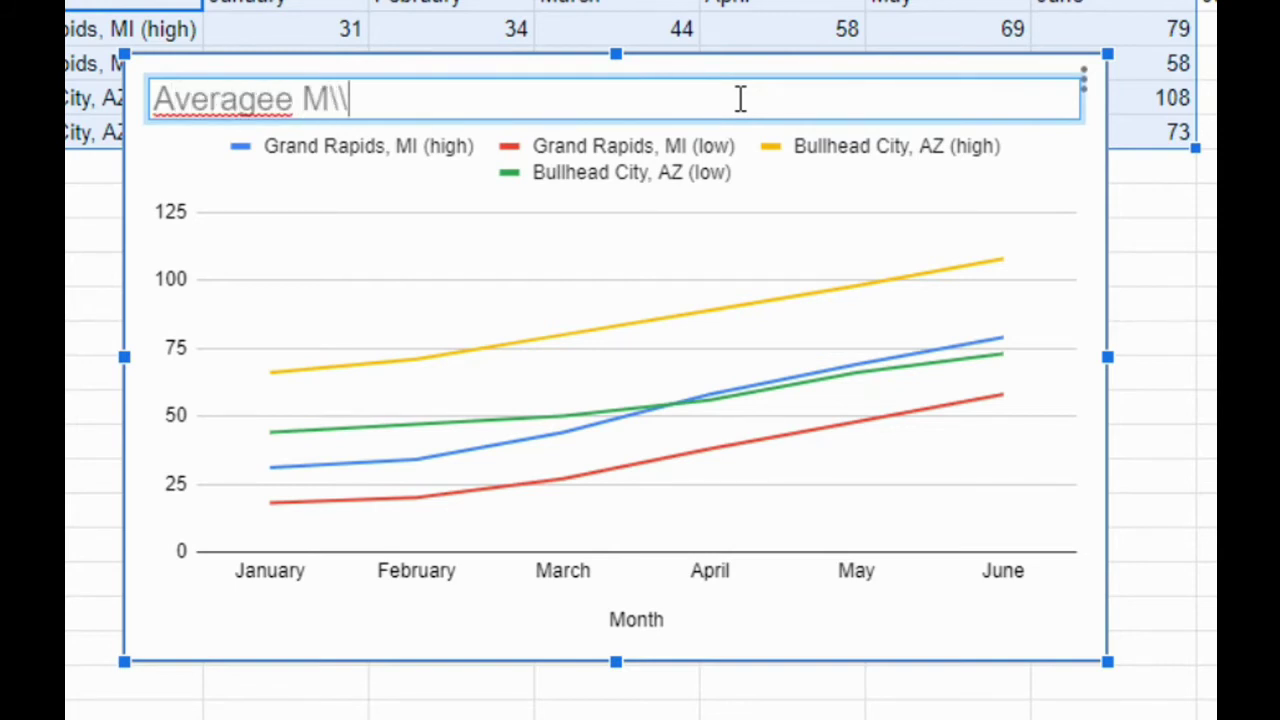
type("\\")
key("BackSpace")
key("BackSpace")
key("BackSpace")
key("BackSpace")
key("BackSpace")
key("BackSpace")
key("BackSpace")
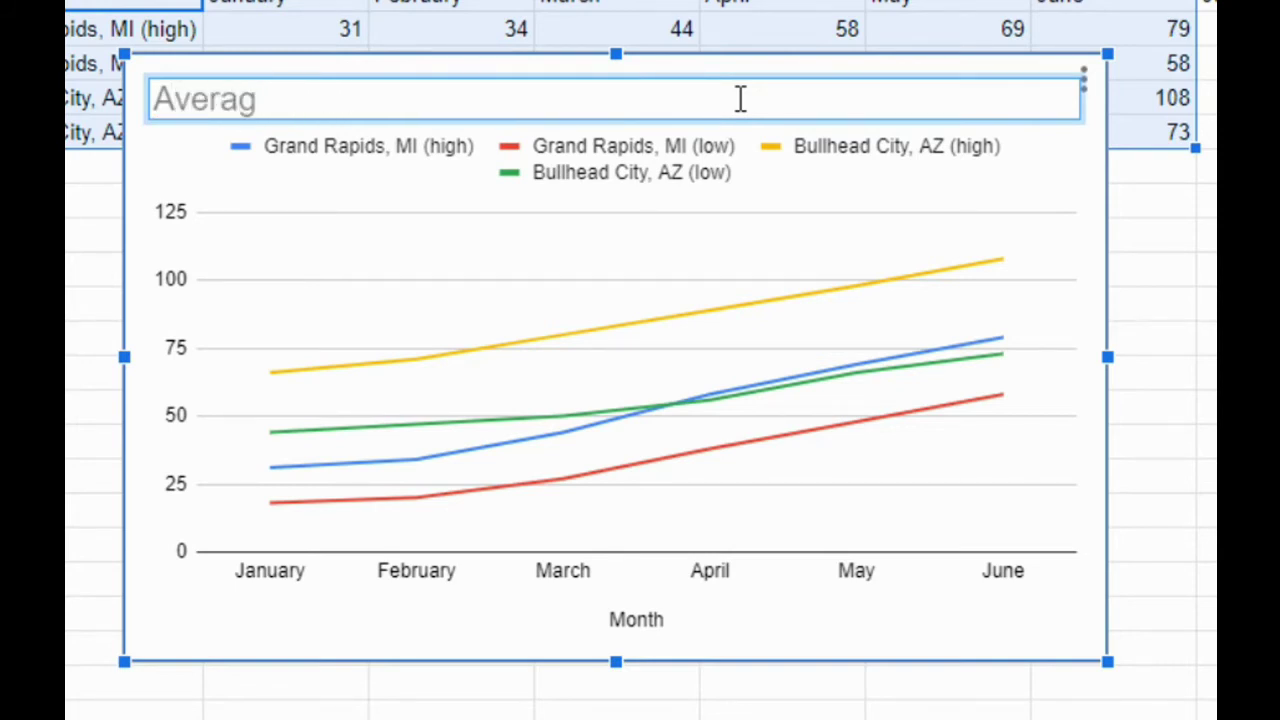
type("e Monthly ")
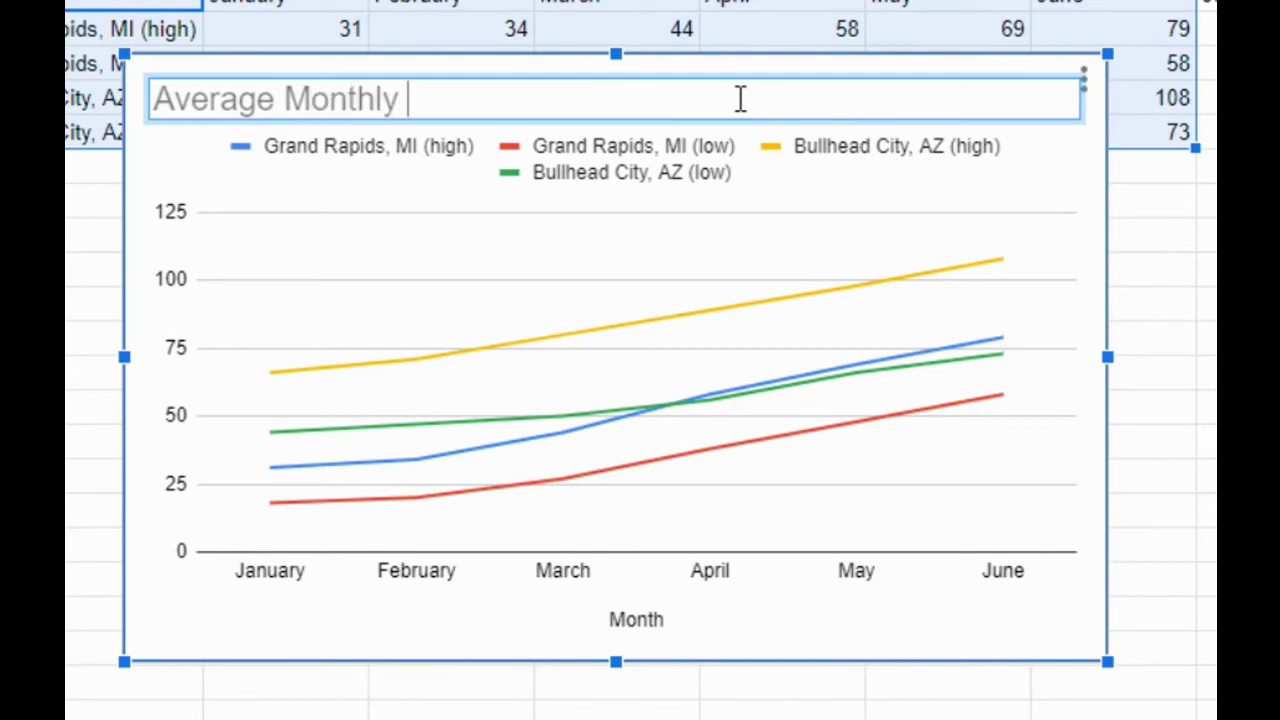
type("Temperat")
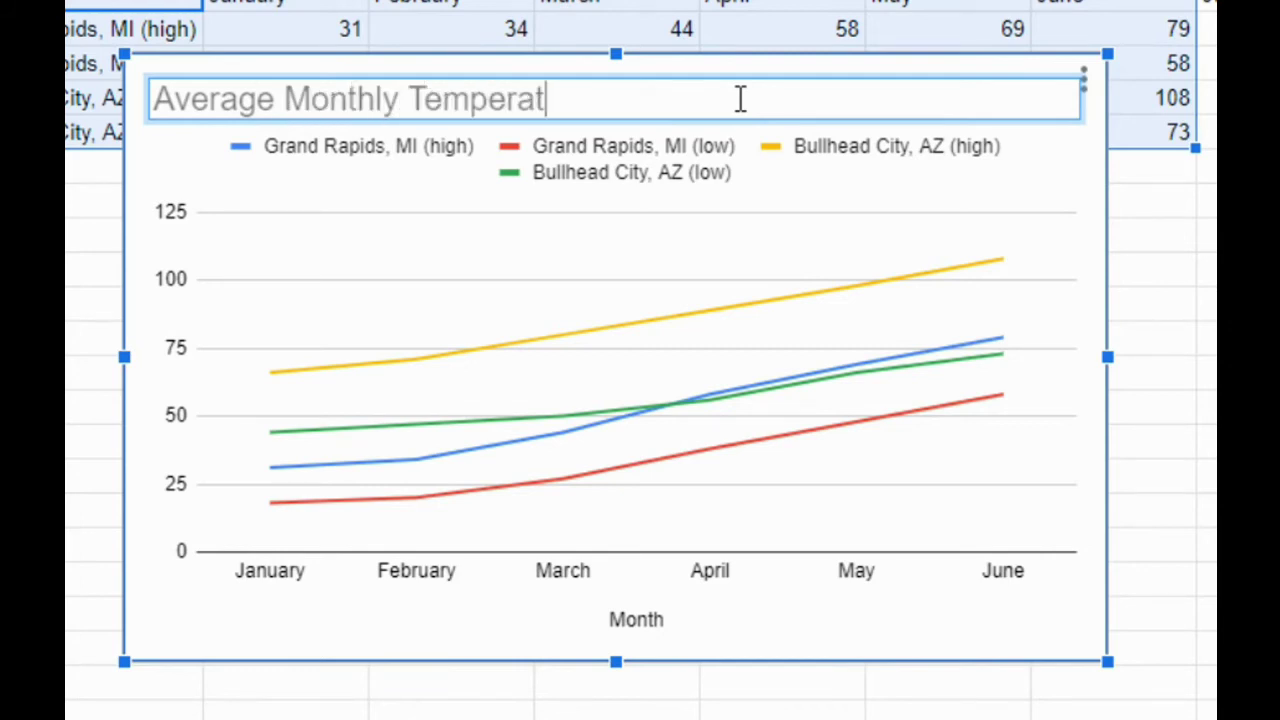
type("ure Com")
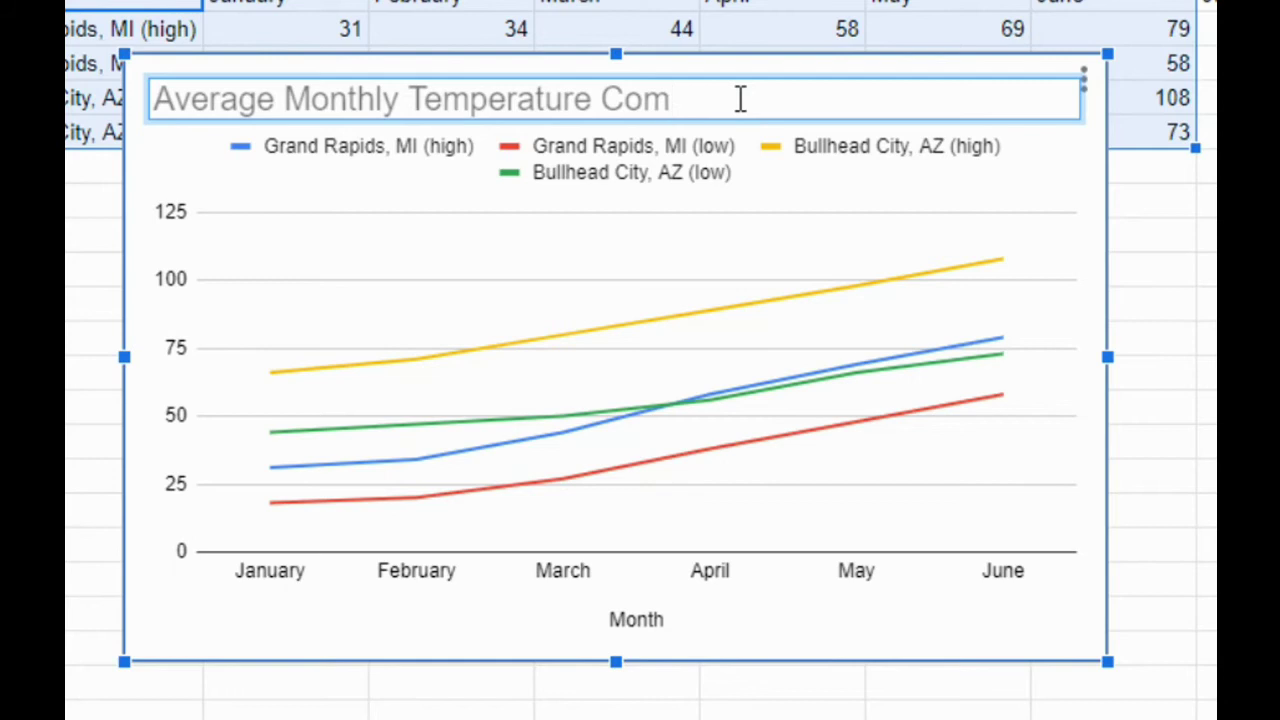
type("parison")
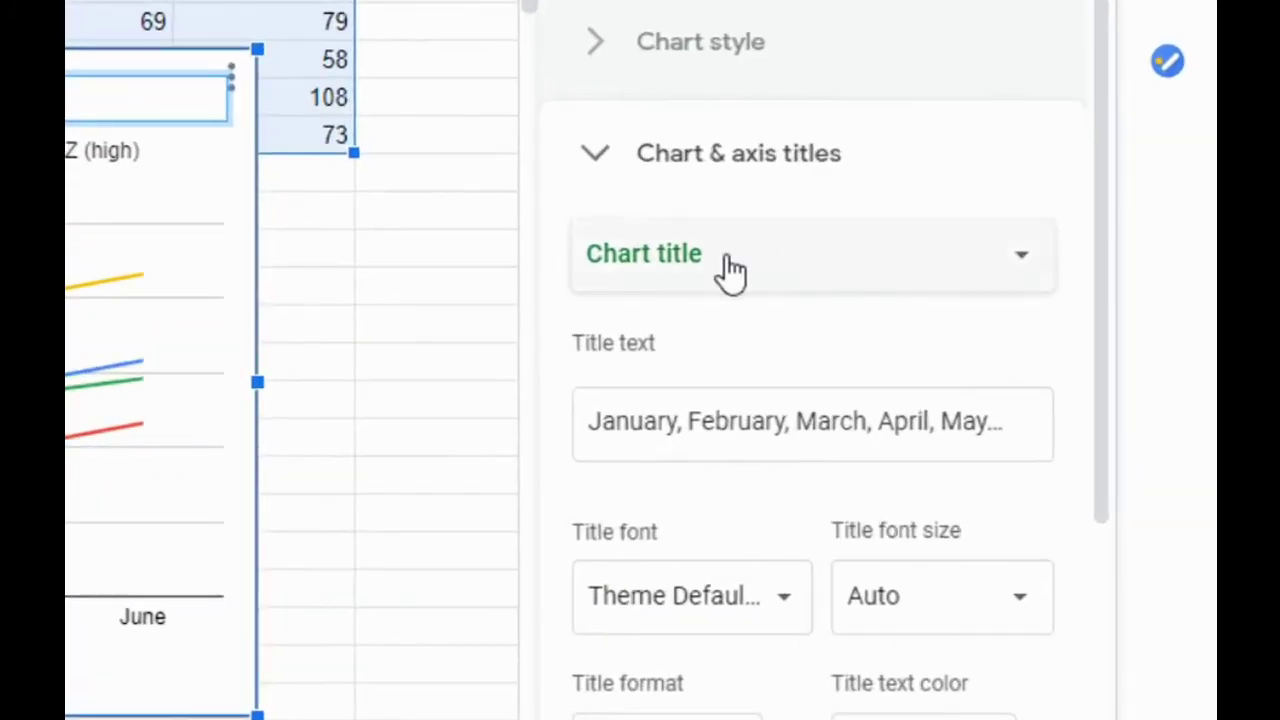
- Add the vertical axis title "Temperature in F" to the chart
left_click(937, 277)
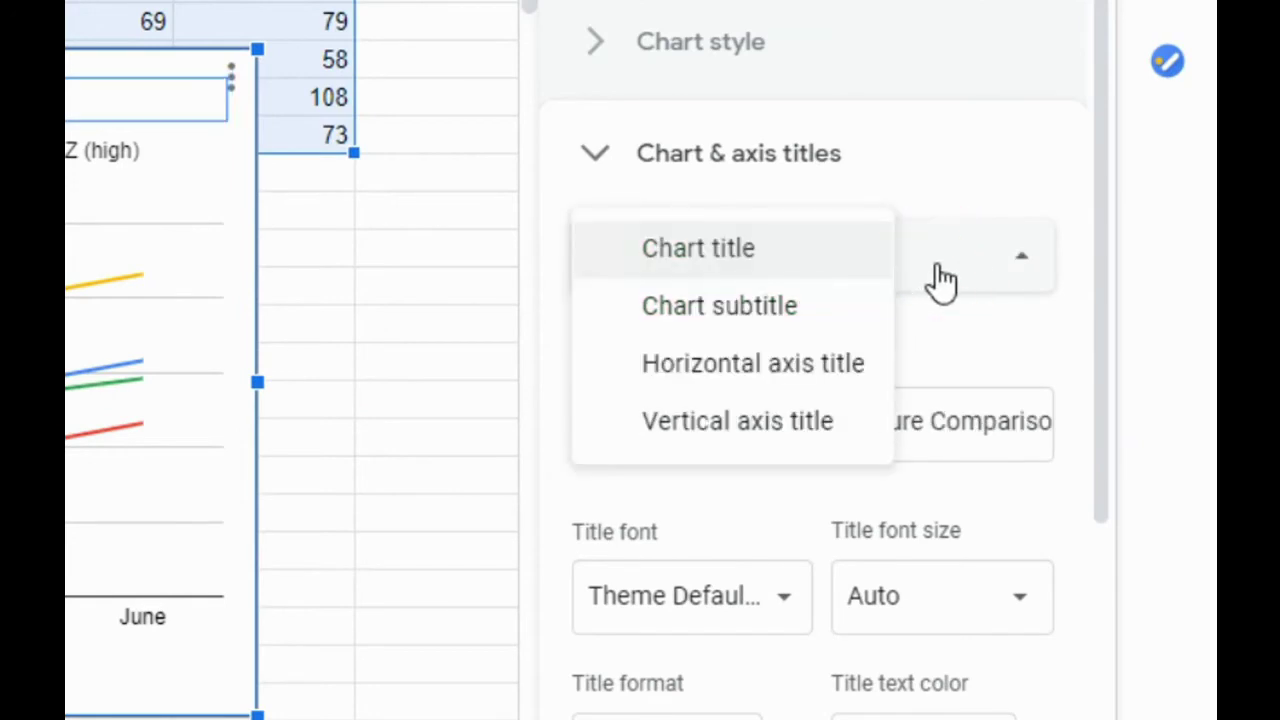
left_click(748, 440)
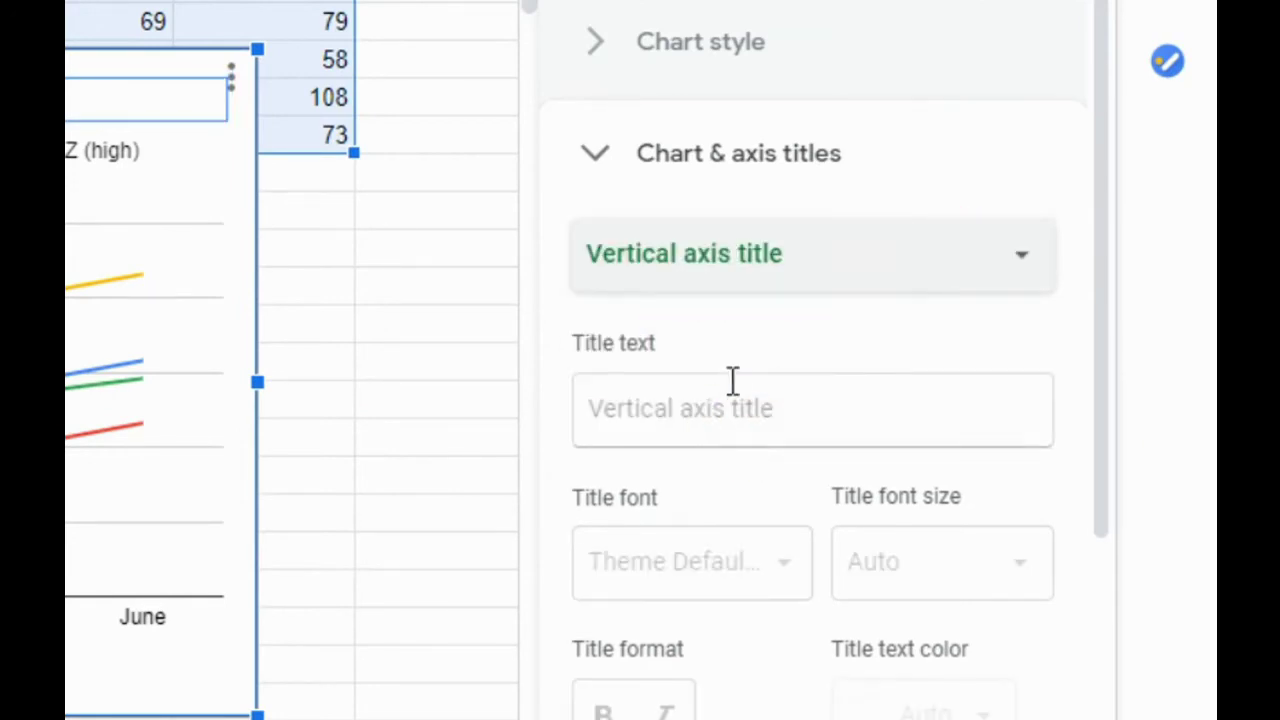
left_click(758, 422)
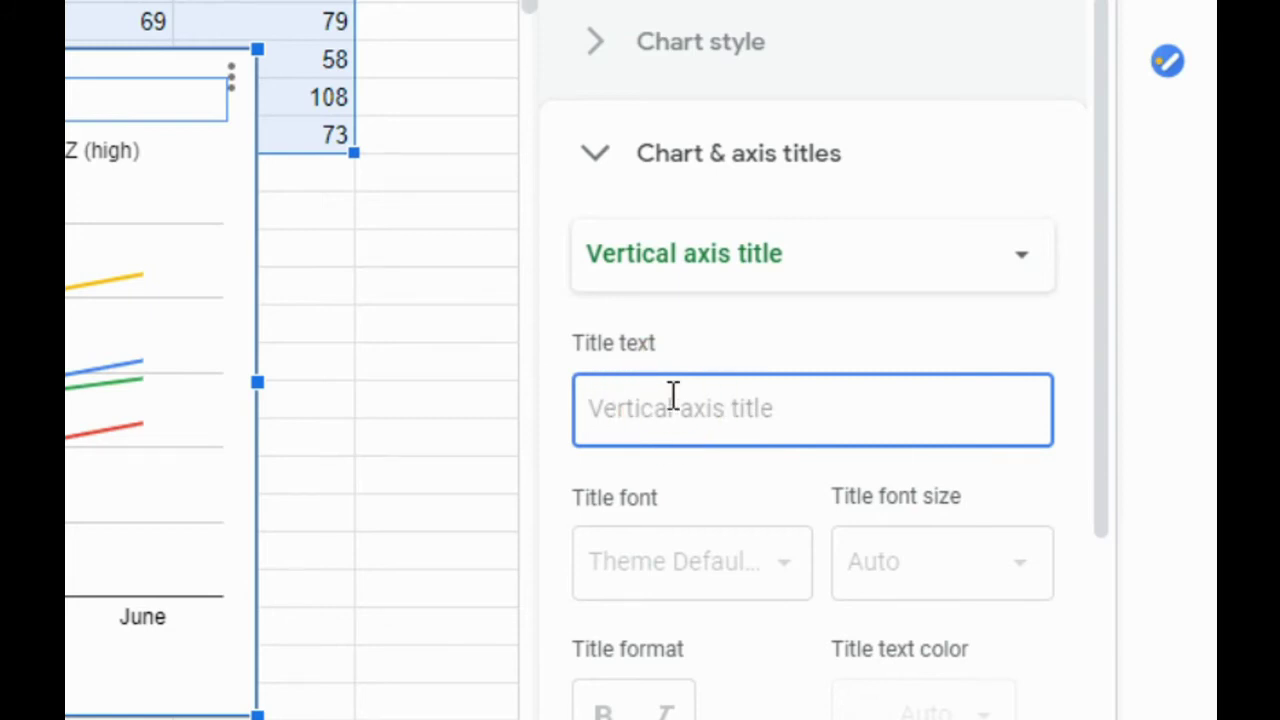
type("Temperature")
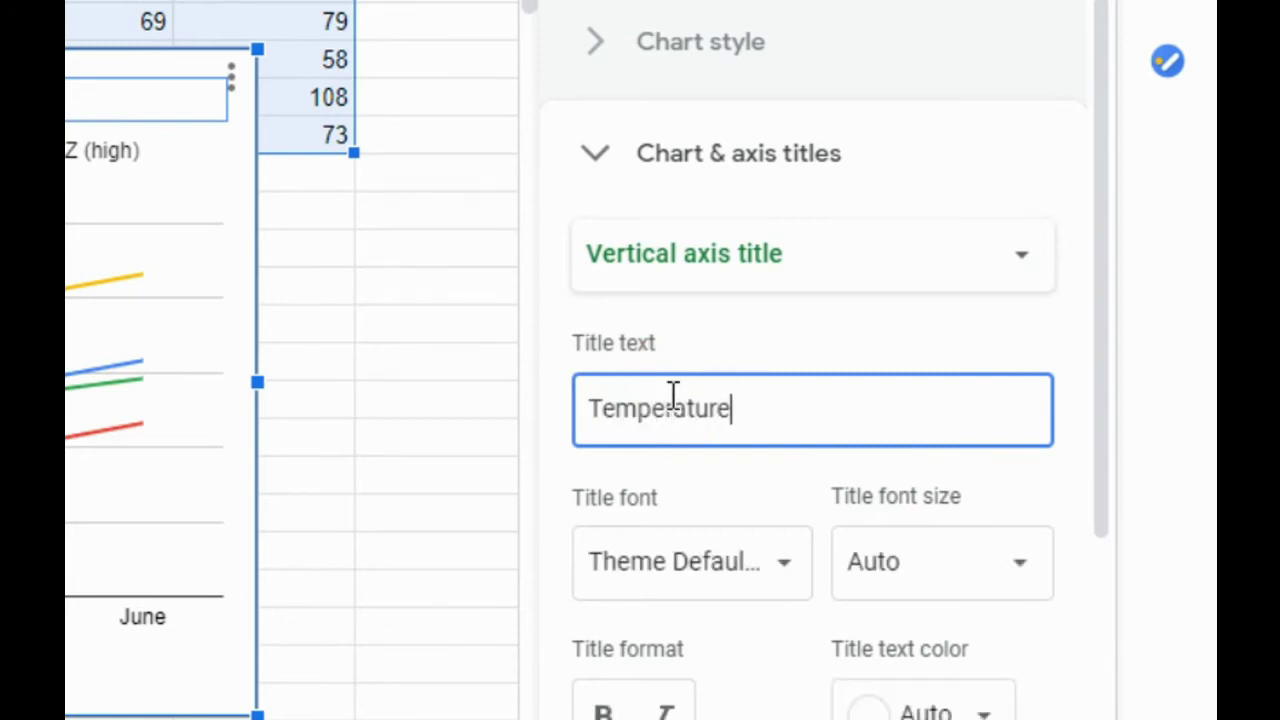
type(" in F")
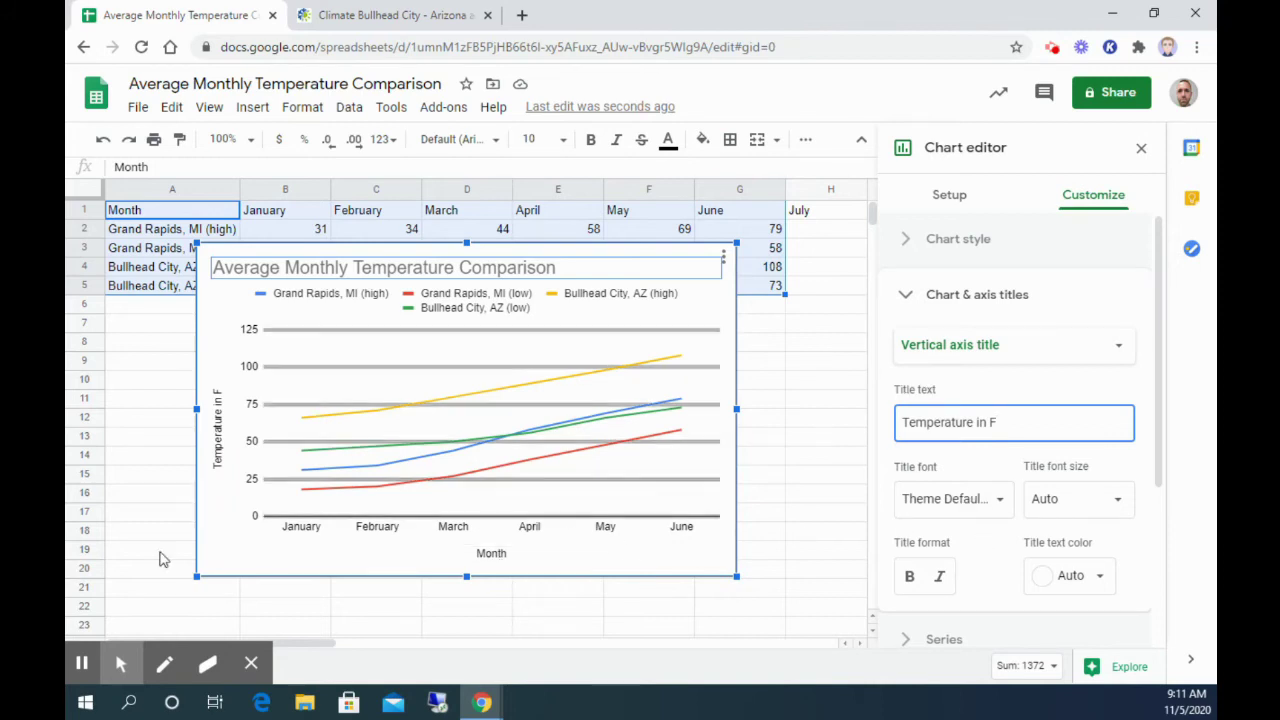
left_click(79, 666)
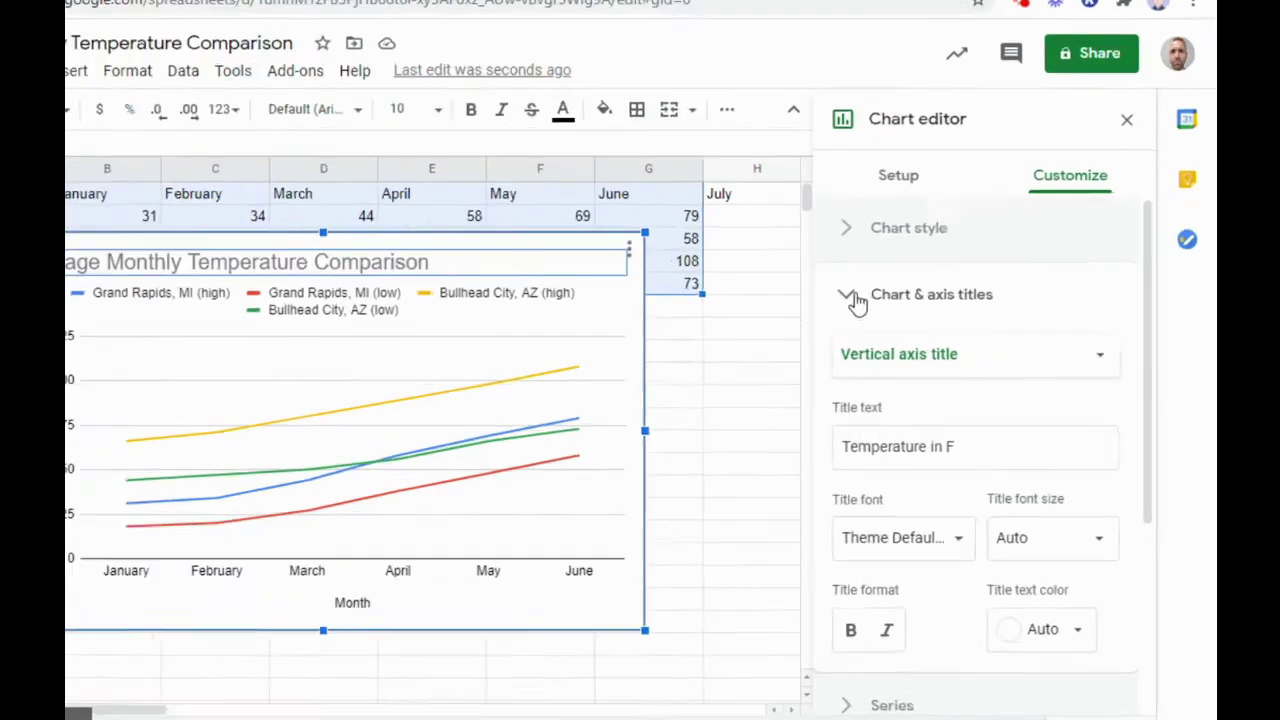
- Set the chart's background color to gray
left_click(915, 290)
left_click(904, 246)
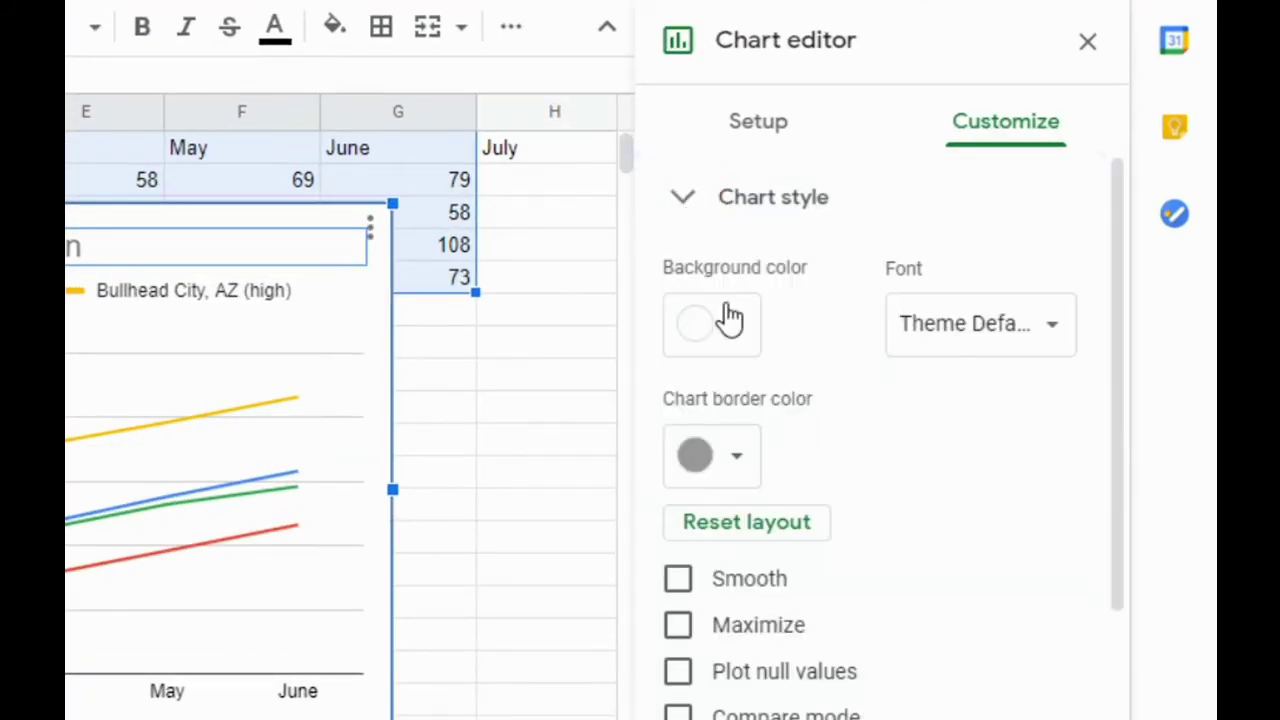
left_click(728, 320)
left_click(799, 446)
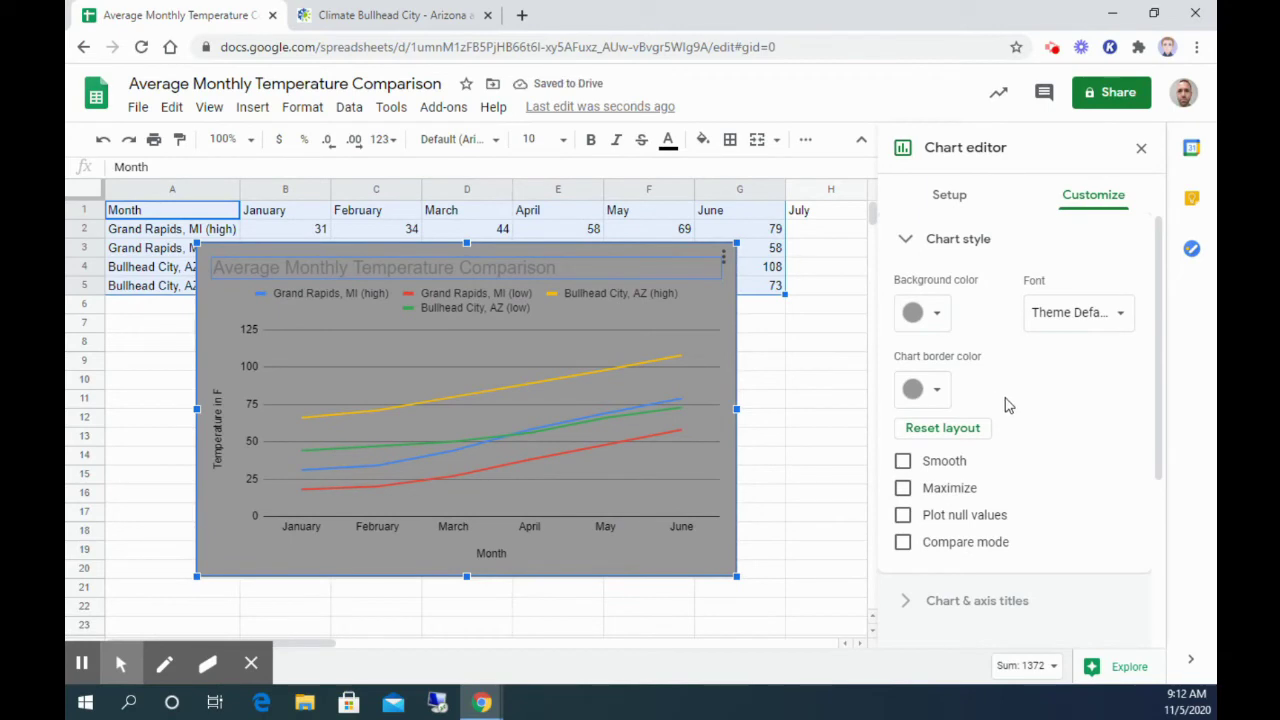
left_click(905, 240)
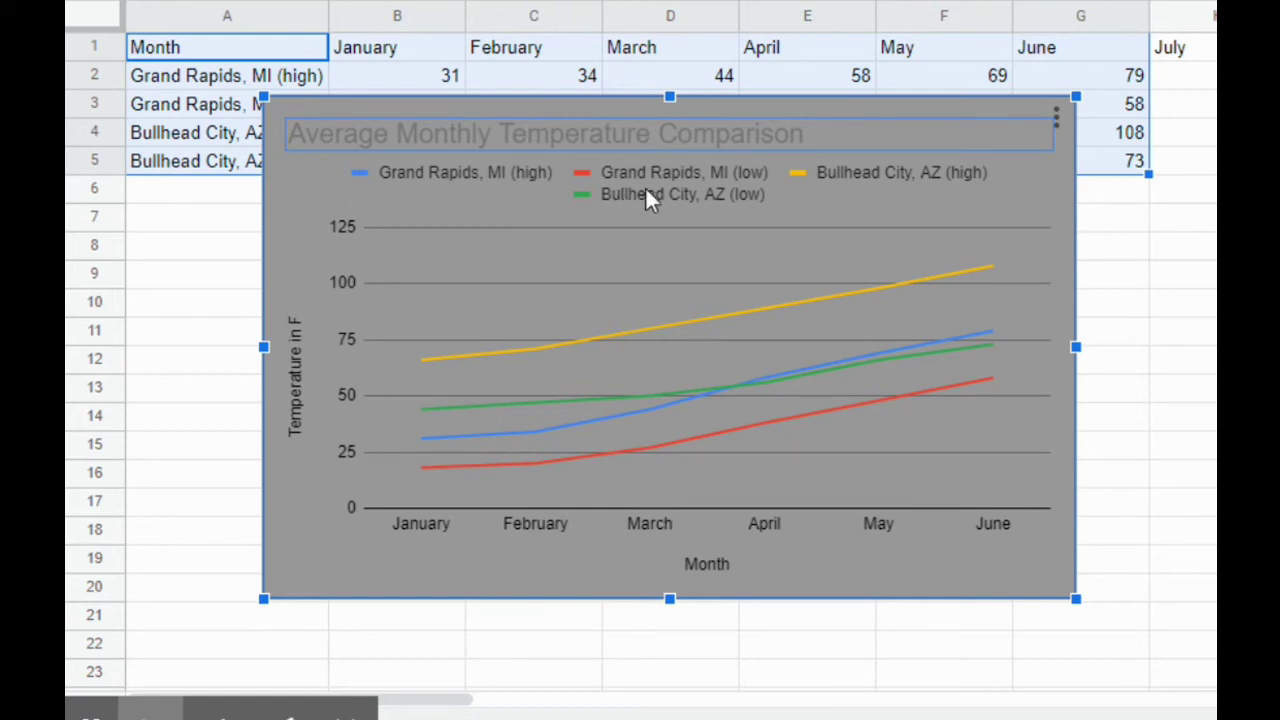
- Format the Grand Rapids, MI (low) series as a dotted blue line with a thickness of 4px
left_click(508, 465)
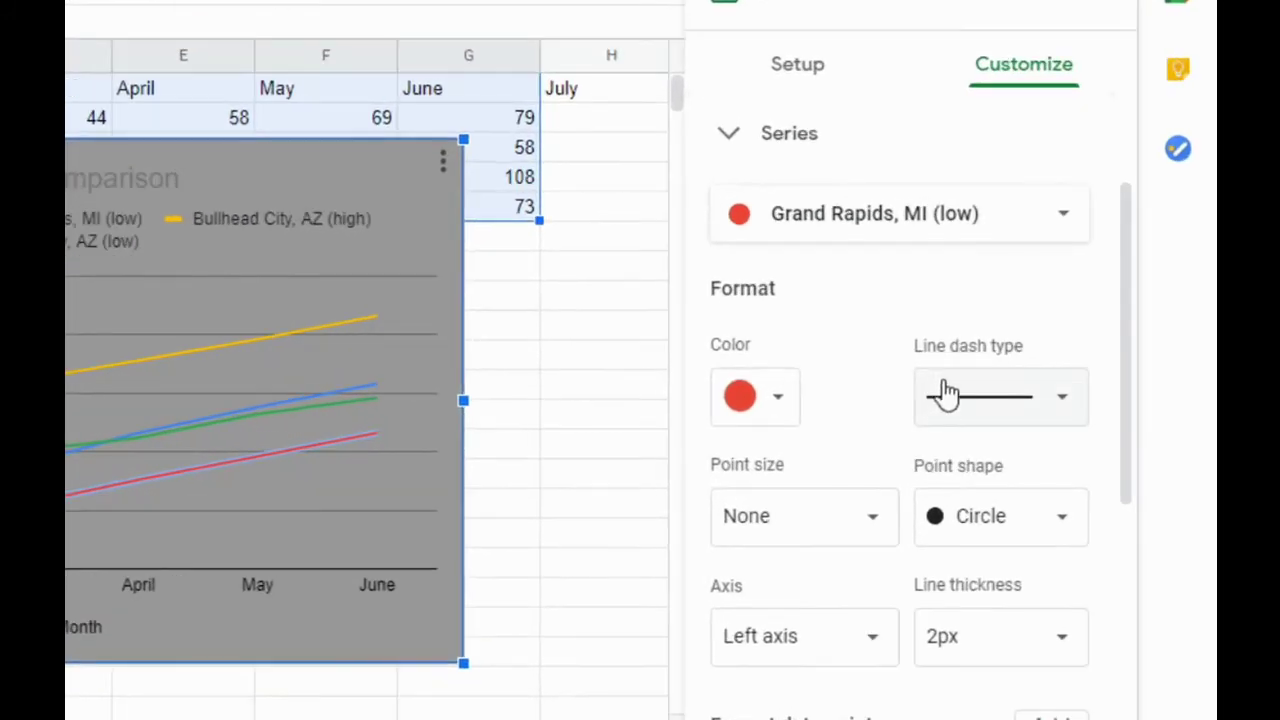
left_click(998, 405)
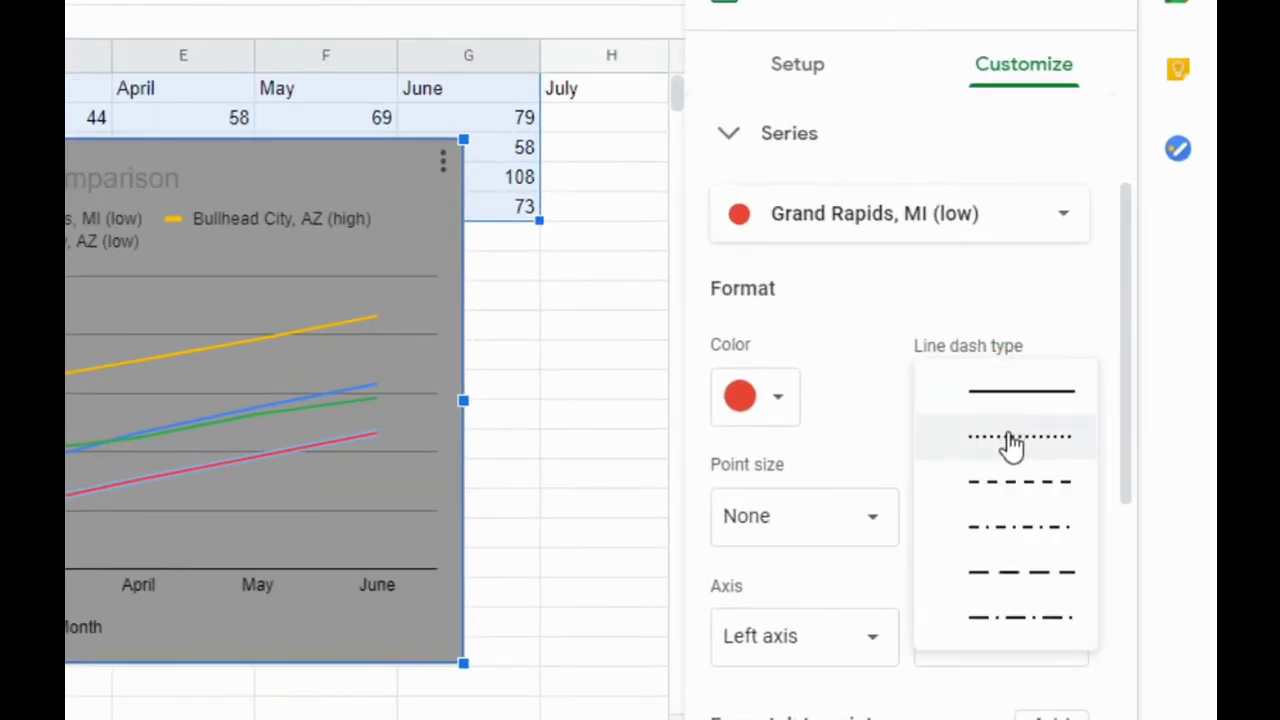
left_click(1012, 440)
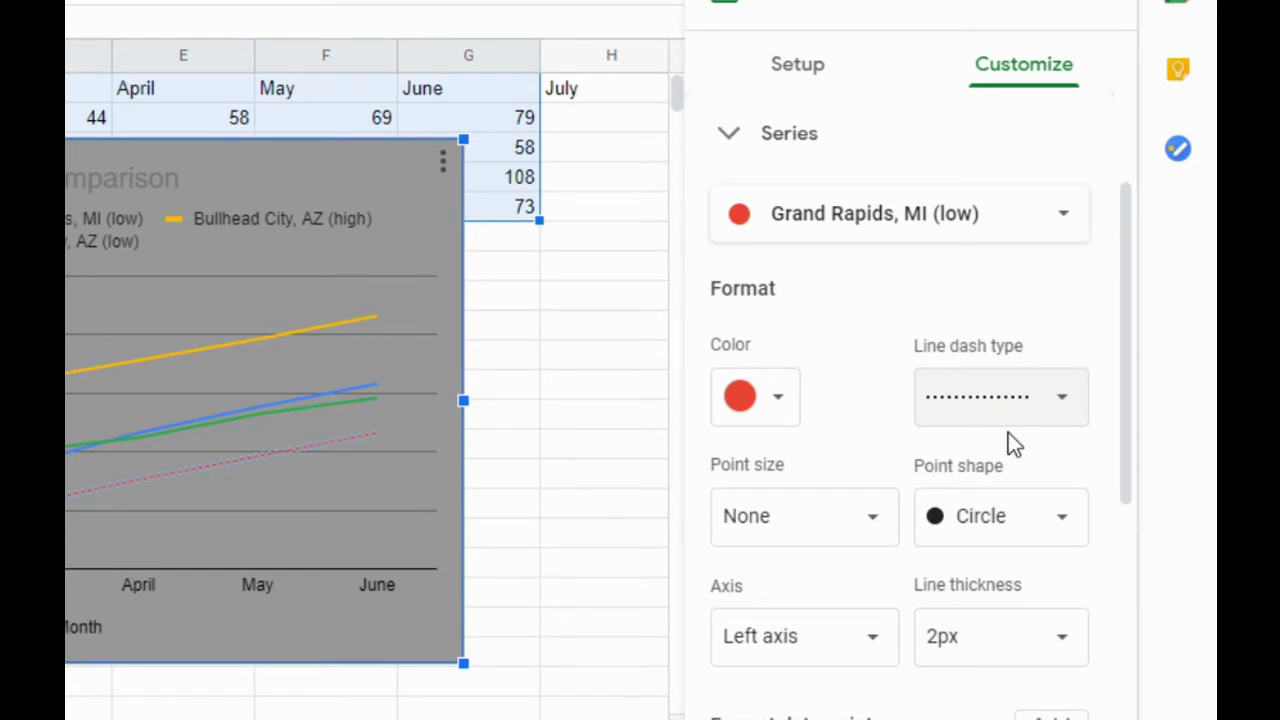
left_click(779, 400)
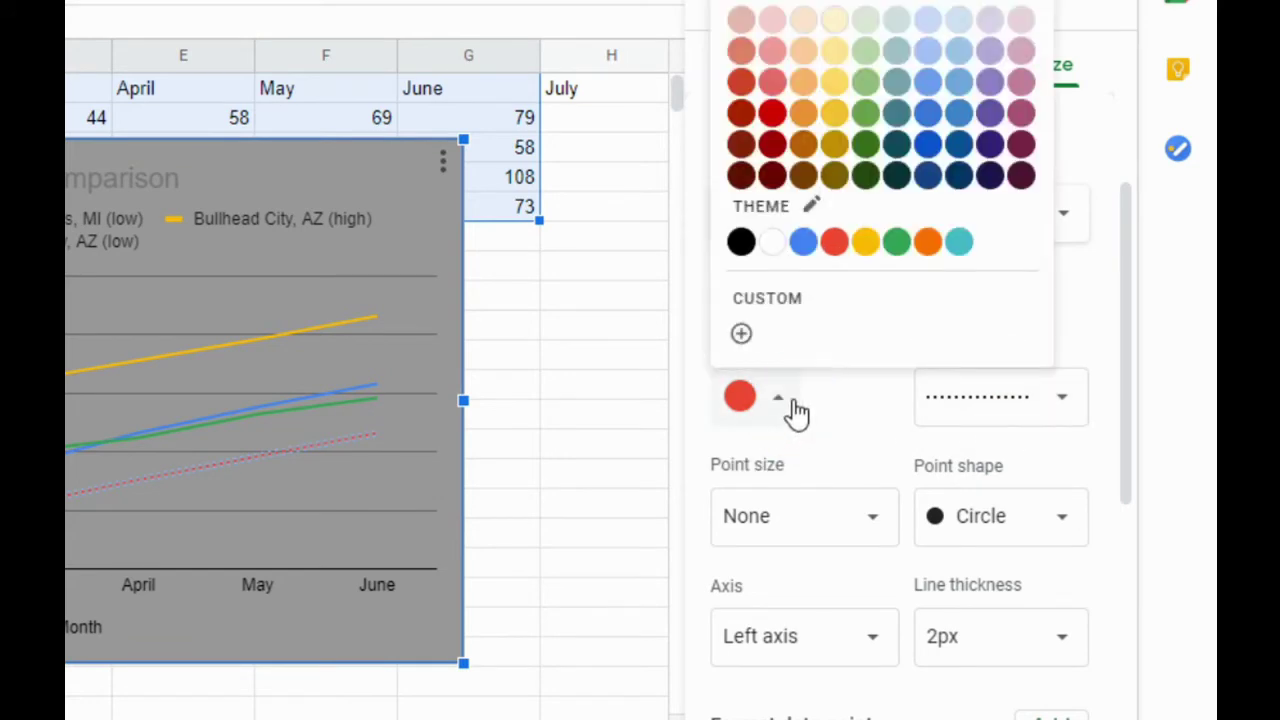
left_click(932, 6)
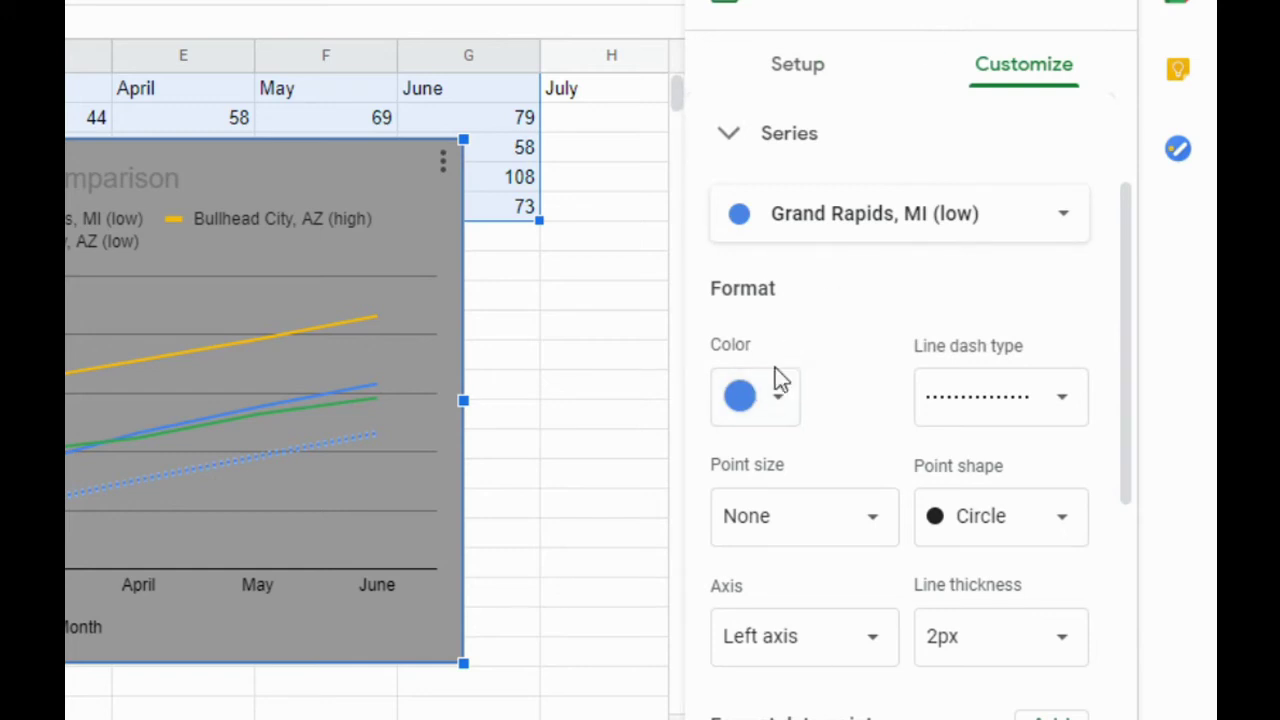
left_click(1064, 638)
left_click(1002, 533)
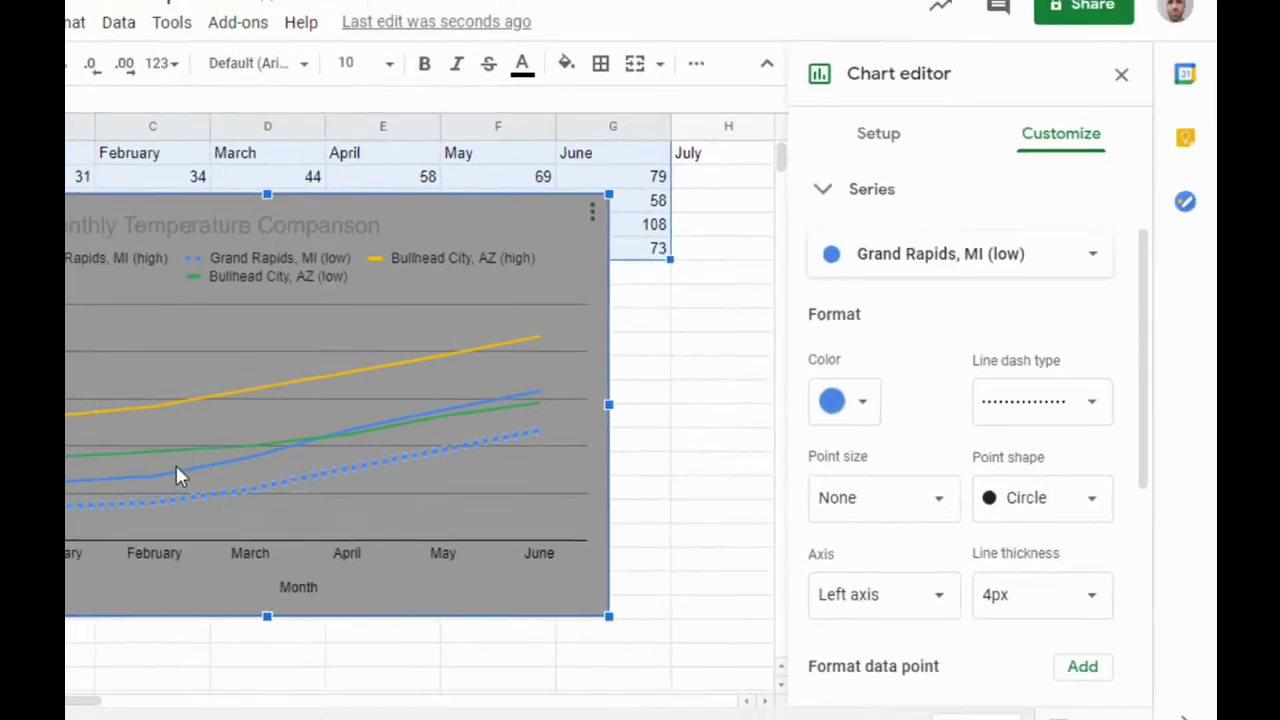
- Give the Grand Rapids, MI (high) series the same blue as its low series and a line thickness of 4px
left_click(396, 462)
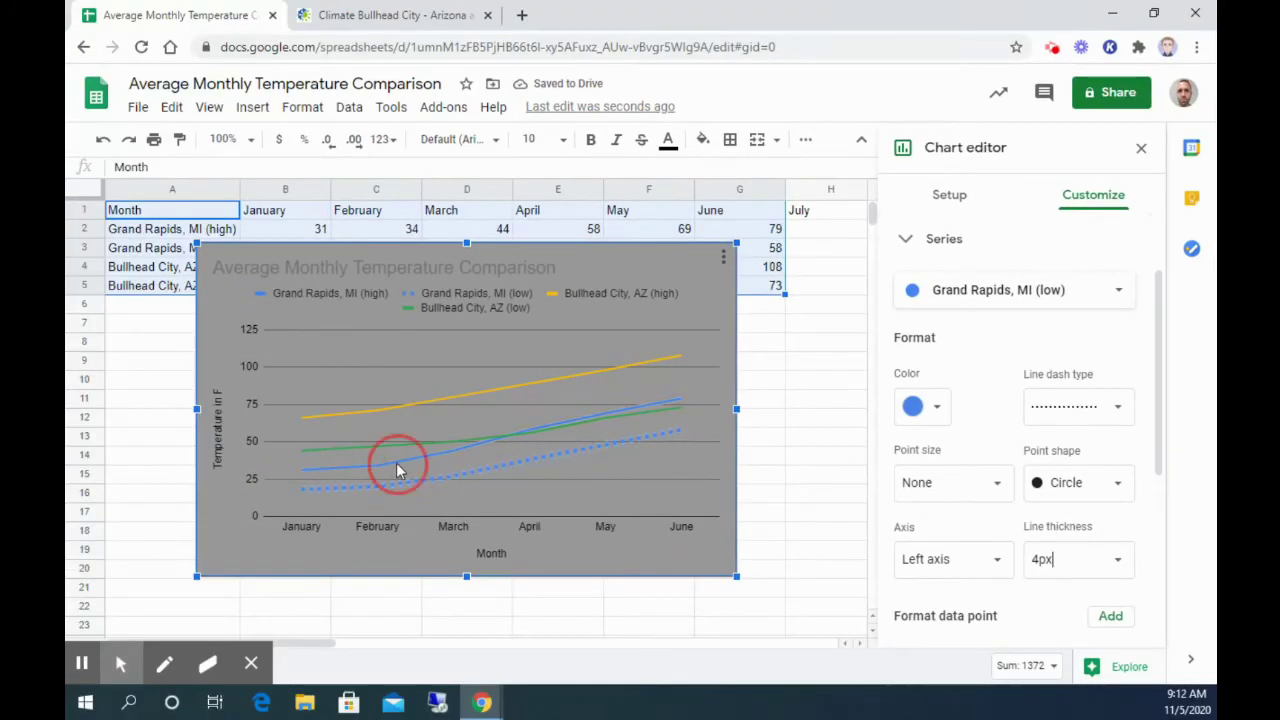
left_click(918, 406)
left_click(1034, 147)
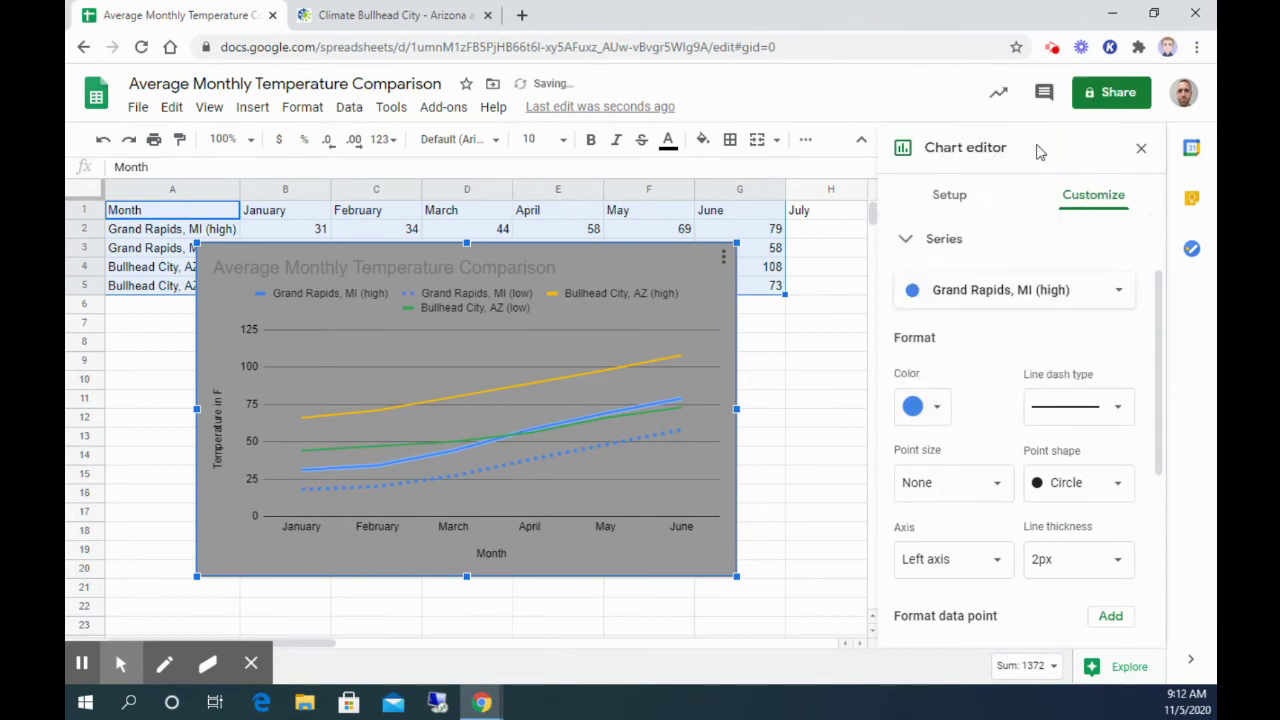
left_click(1100, 566)
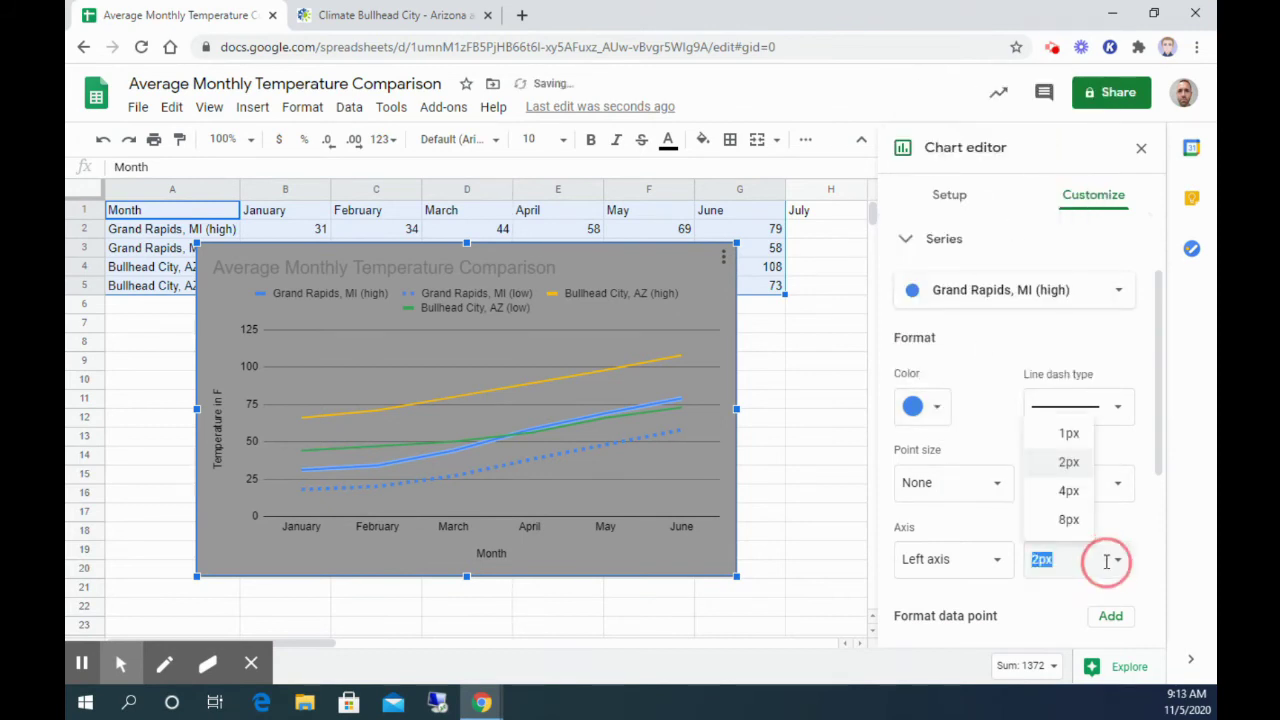
left_click(1070, 491)
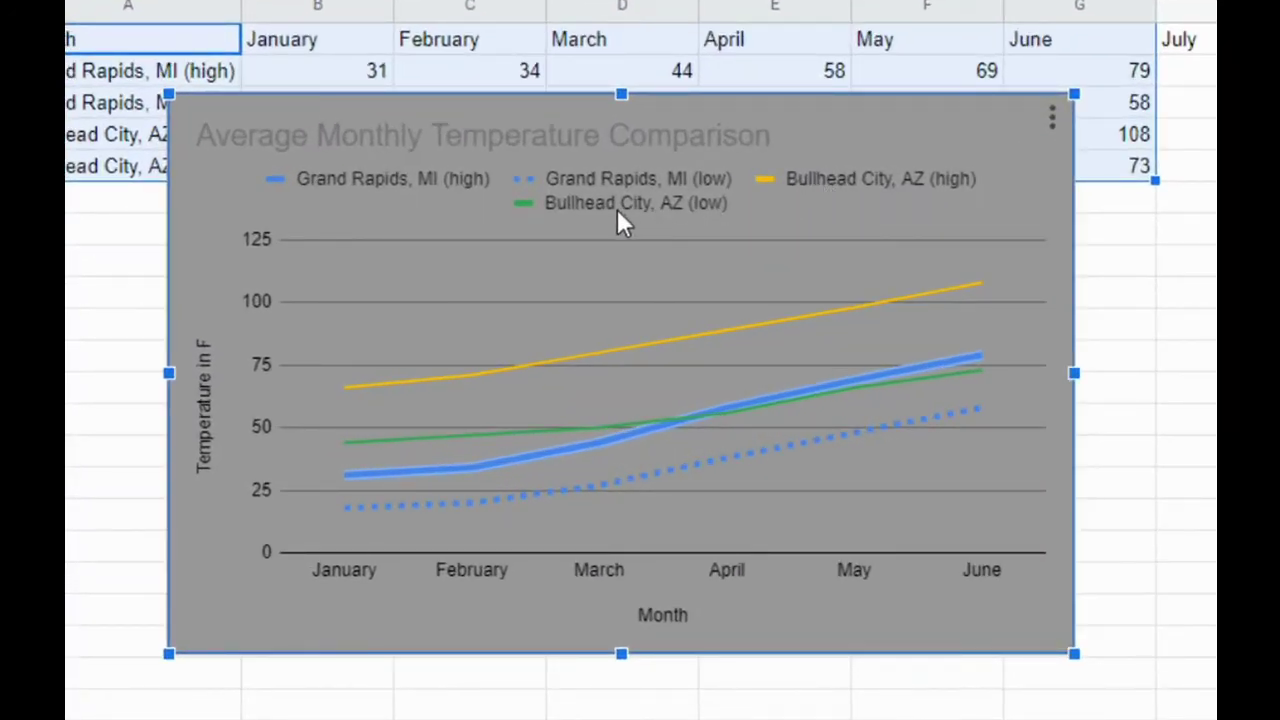
- Color the Bullhead City, AZ (low) series yellow and set its line thickness to 4px
left_click(510, 436)
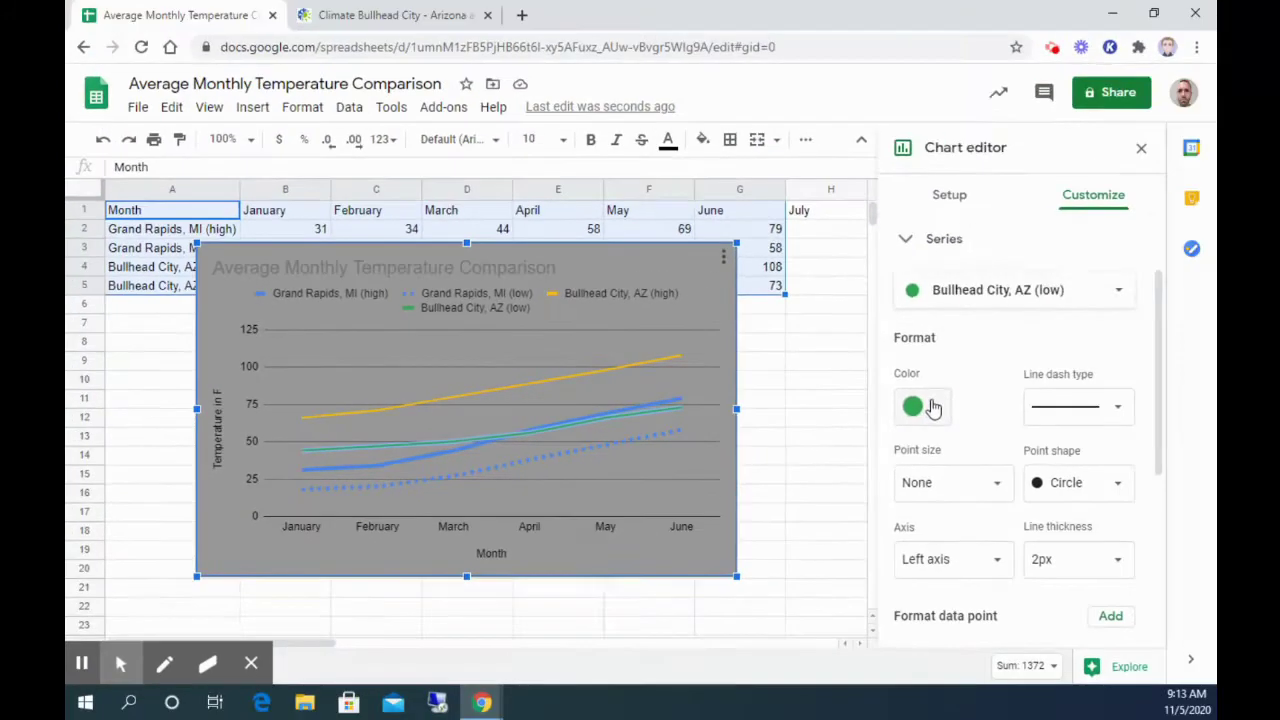
left_click(928, 406)
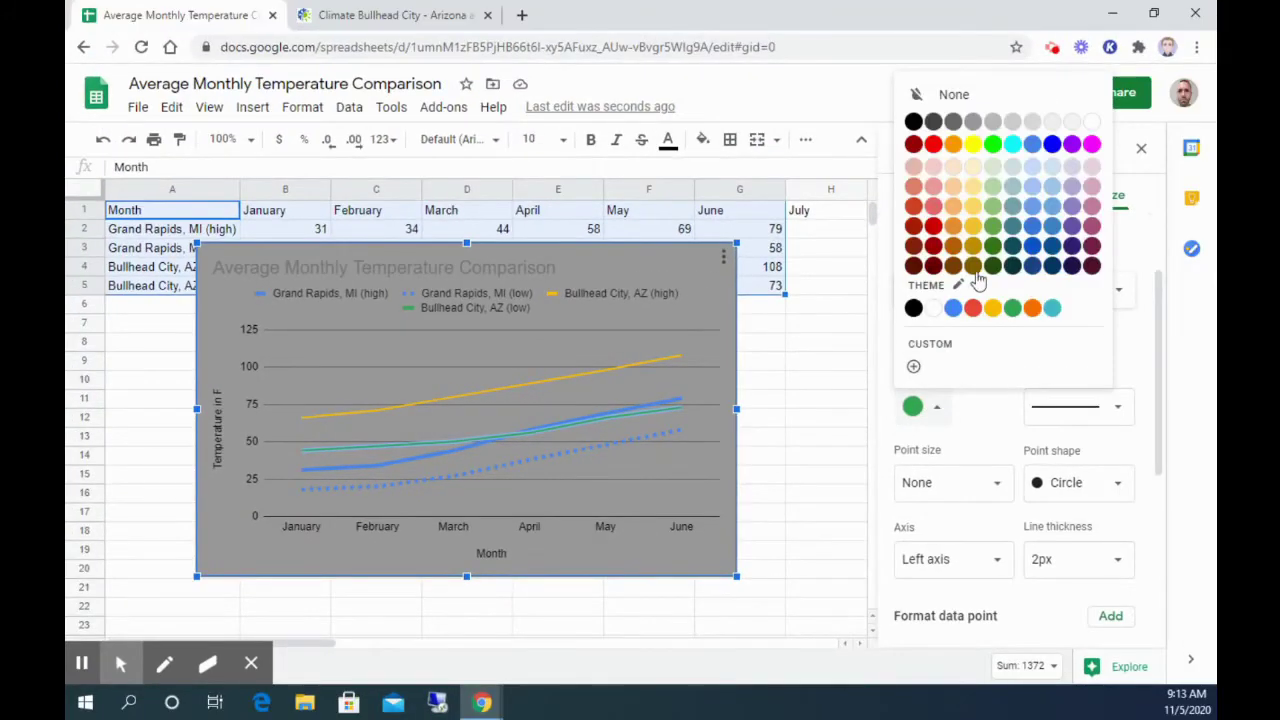
left_click(976, 144)
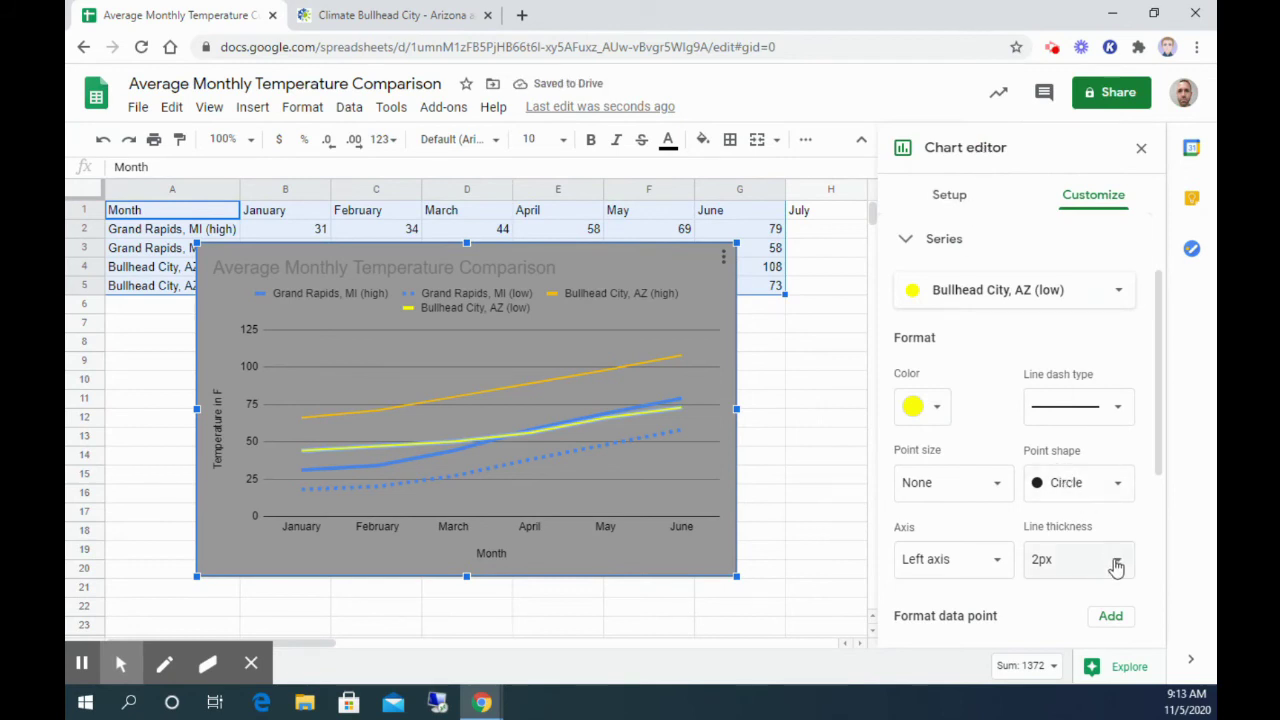
left_click(1115, 560)
left_click(1069, 491)
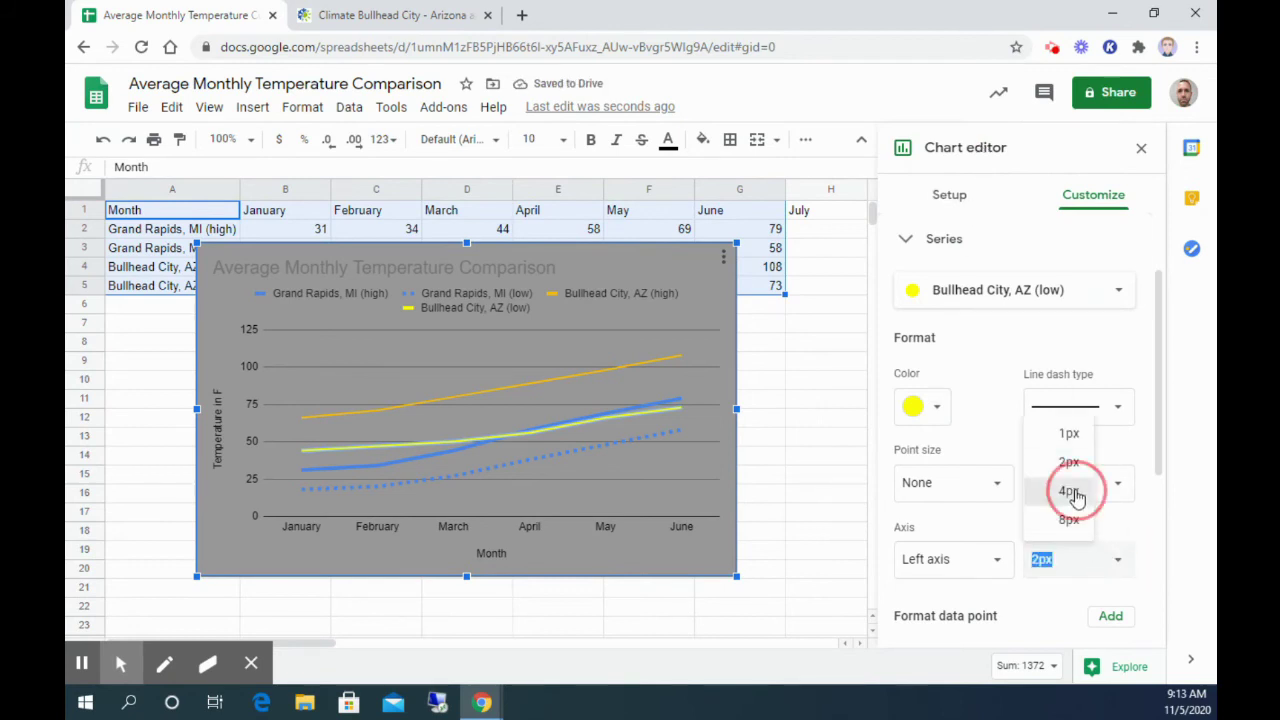
- Color the Bullhead City, AZ (high) series yellow, set its line thickness to 4px, and leave chart editing
left_click(505, 393)
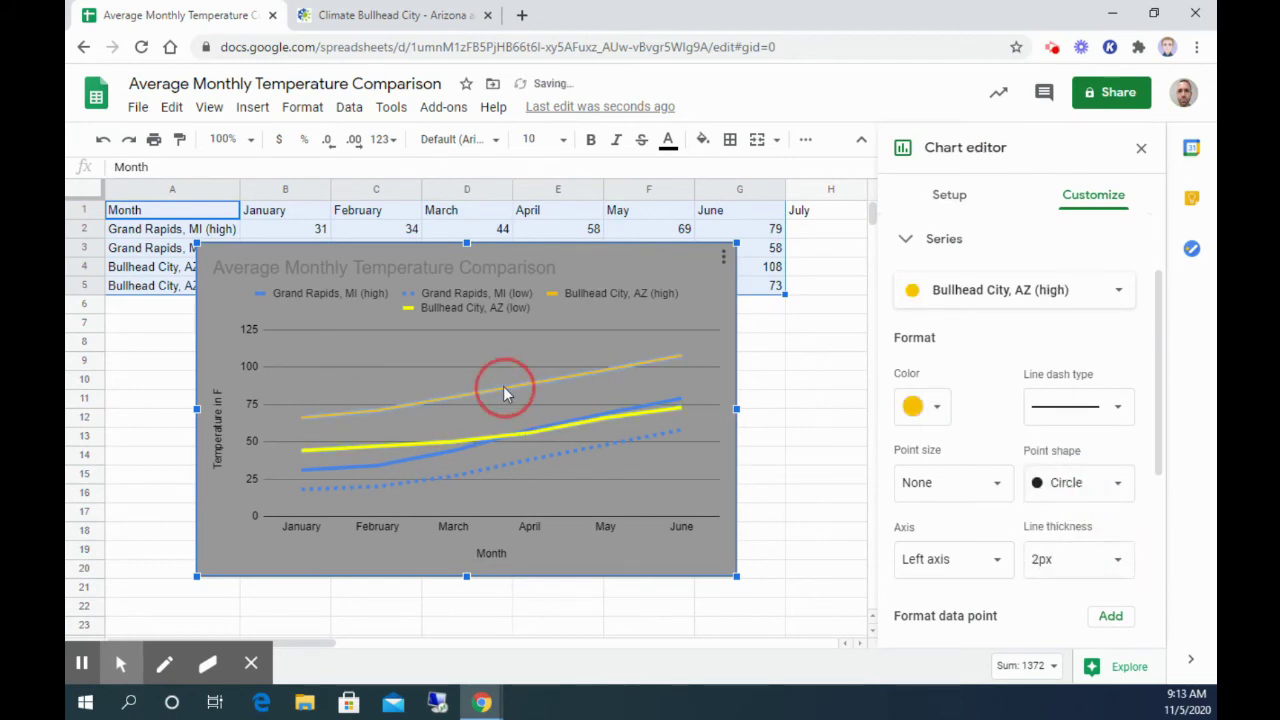
left_click(920, 406)
left_click(977, 148)
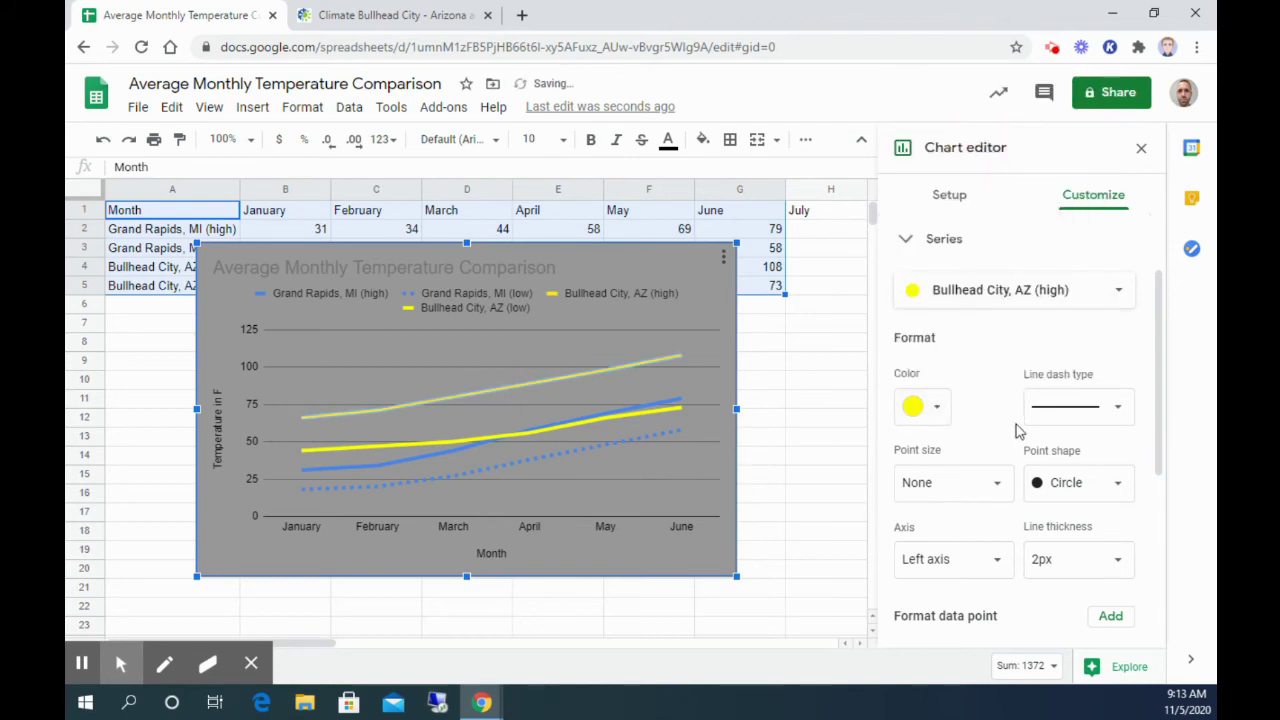
left_click(1100, 558)
left_click(1075, 493)
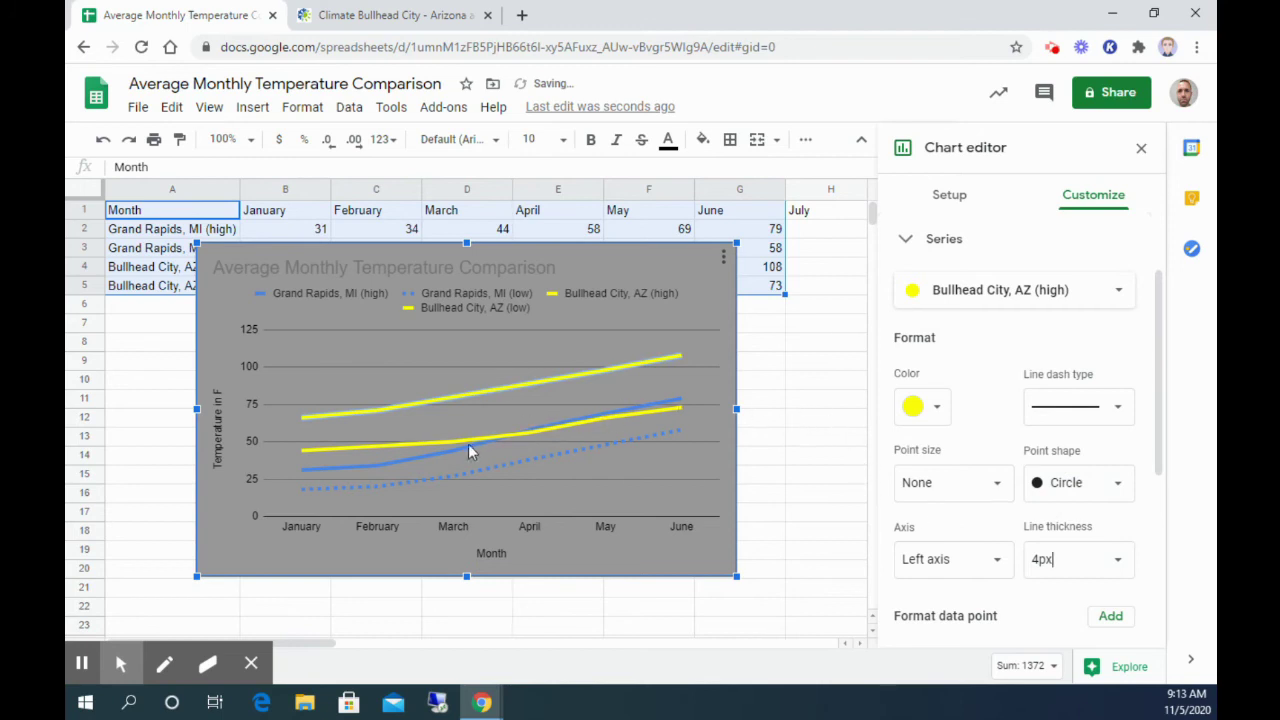
left_click(762, 346)
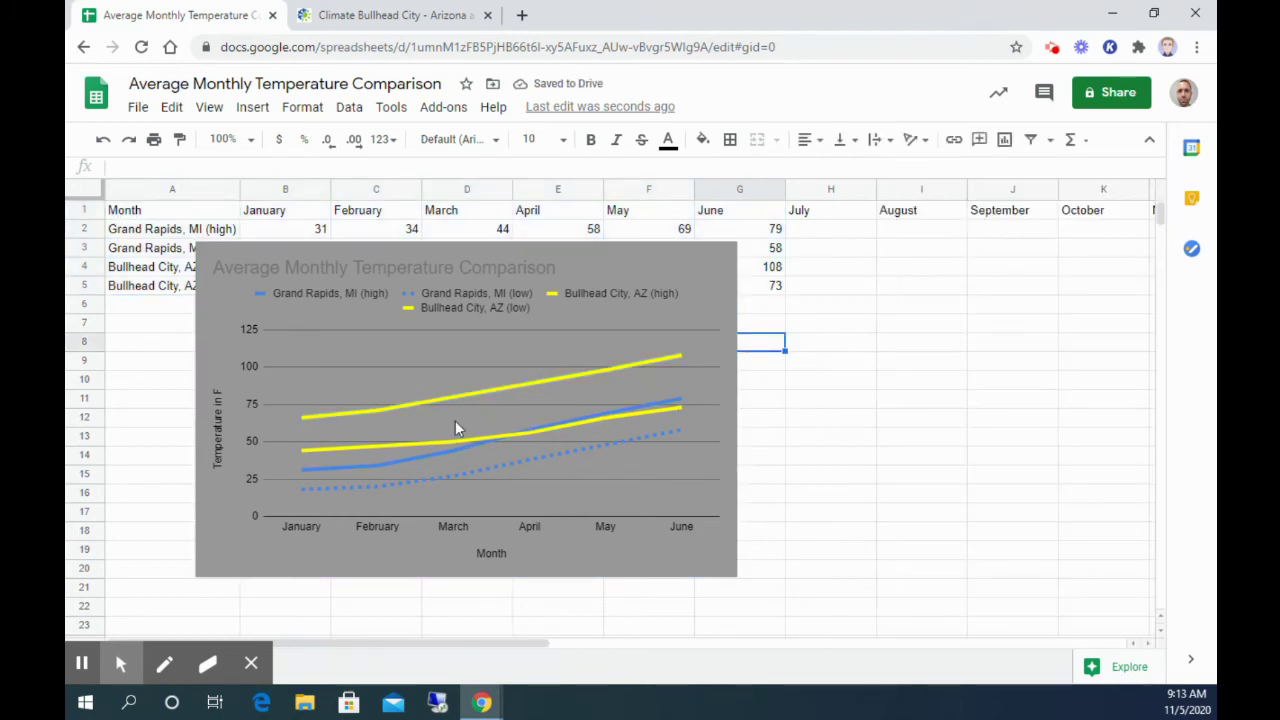
- Change the Bullhead City, AZ (low) series to a dotted line and leave chart editing
double_click(326, 453)
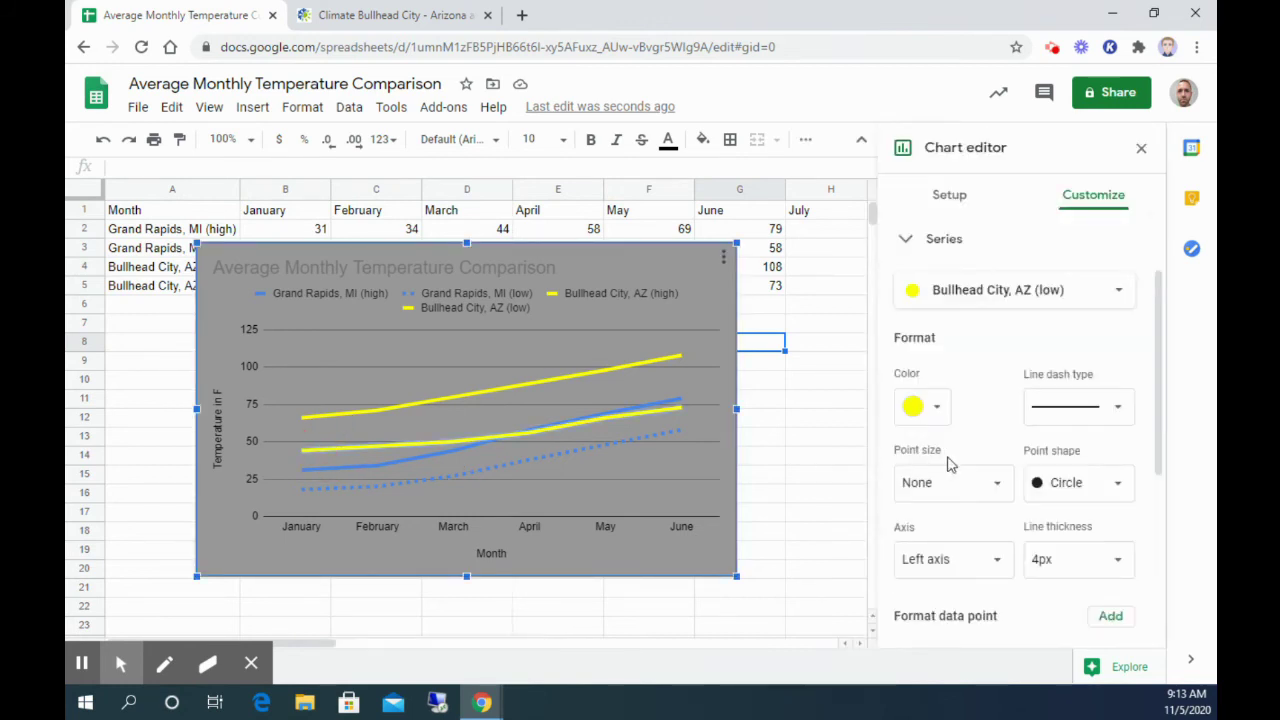
left_click(1106, 412)
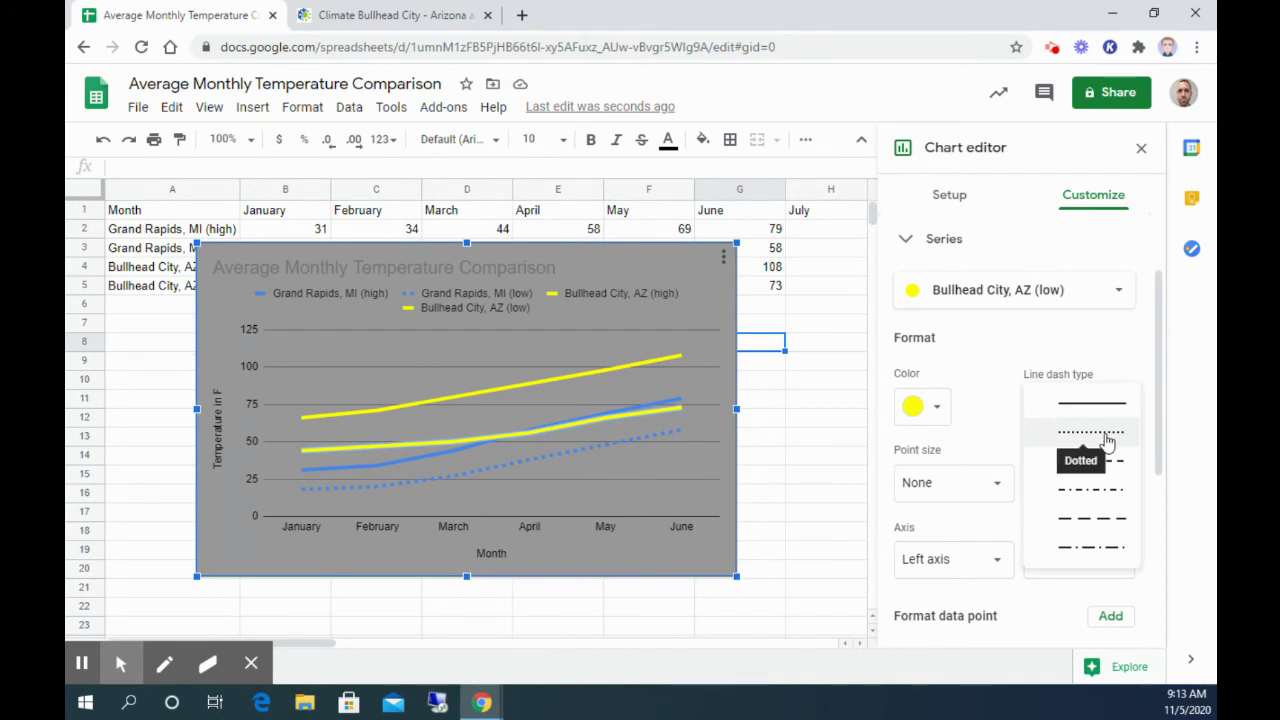
left_click(1108, 434)
left_click(820, 480)
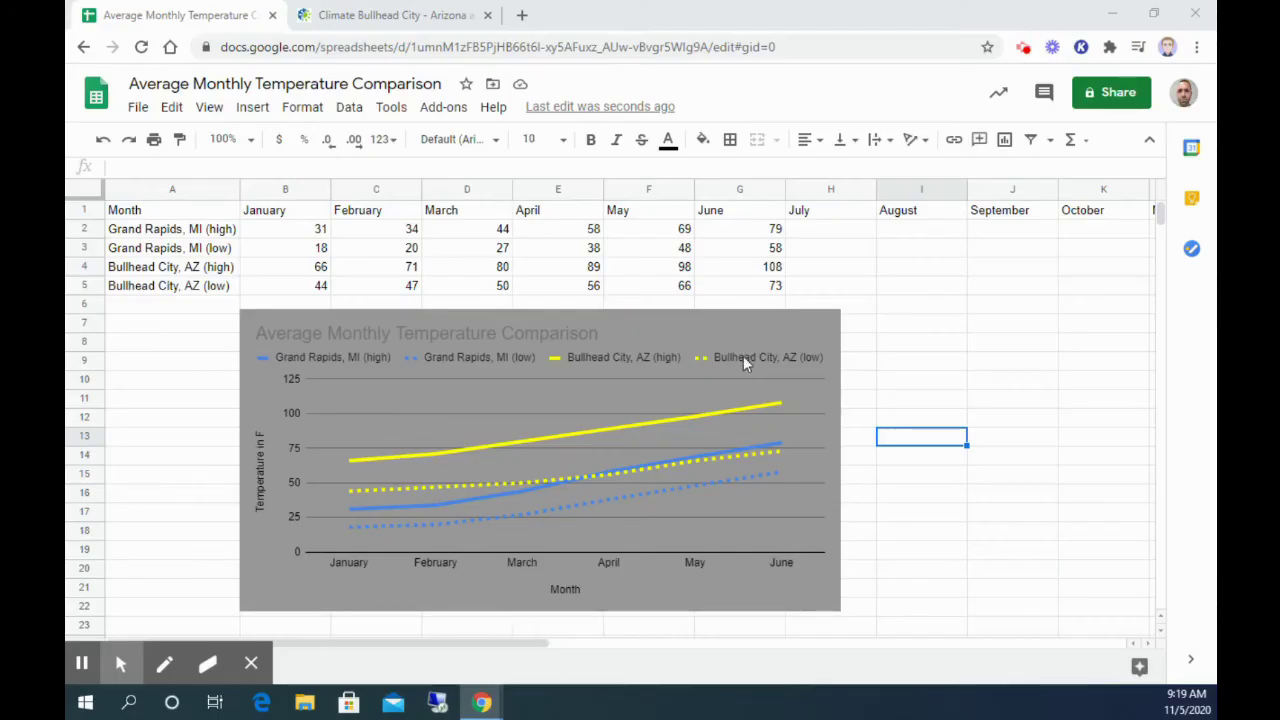
- Move the temperature comparison chart to its own sheet
left_click(555, 165)
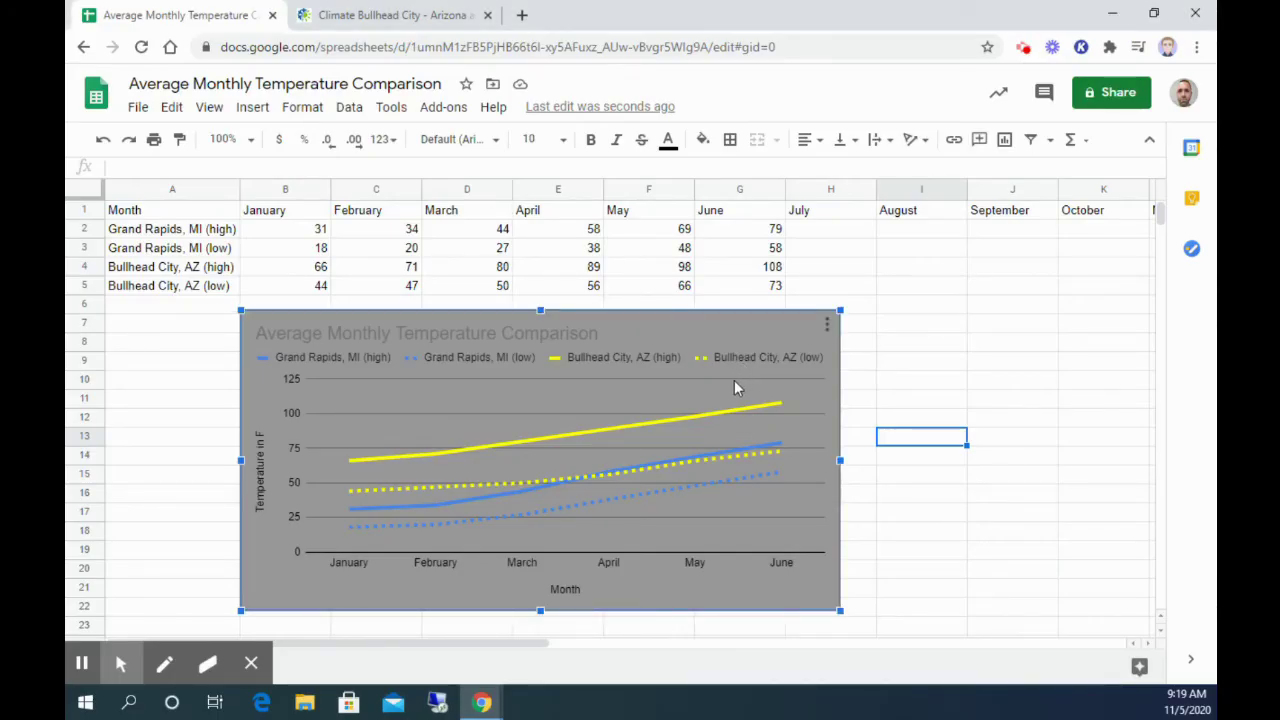
left_click(250, 668)
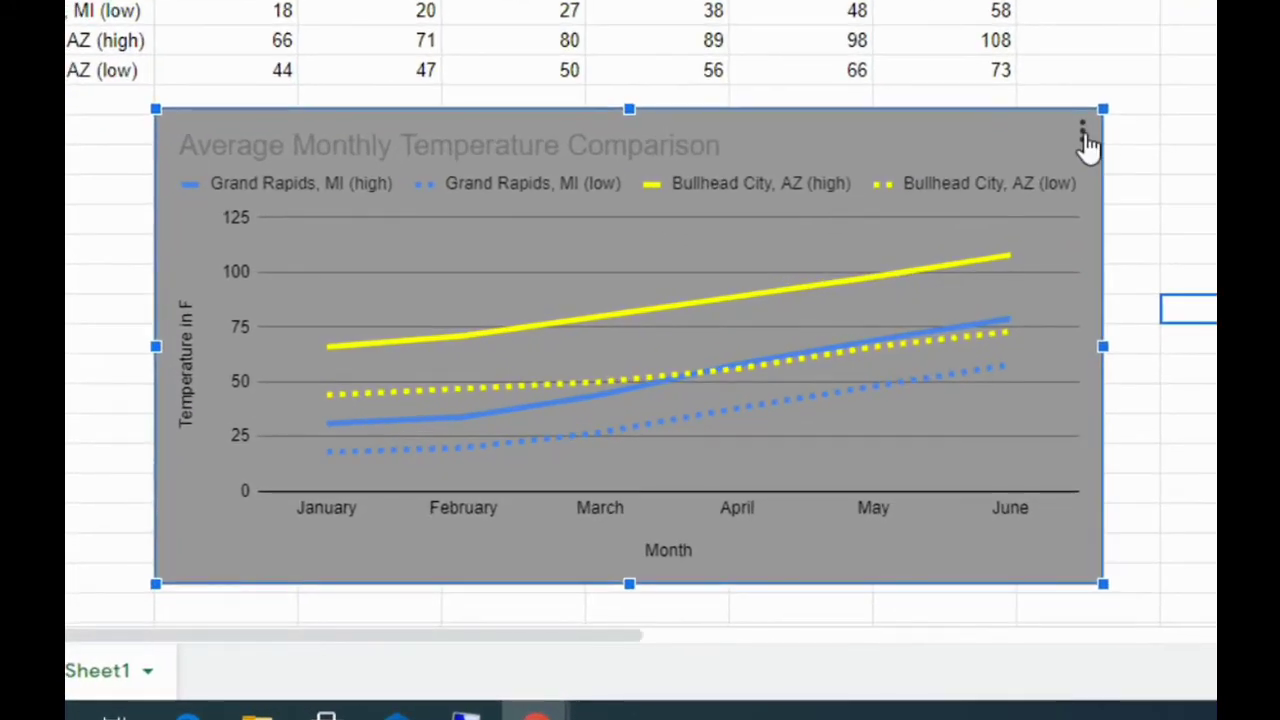
left_click(1083, 133)
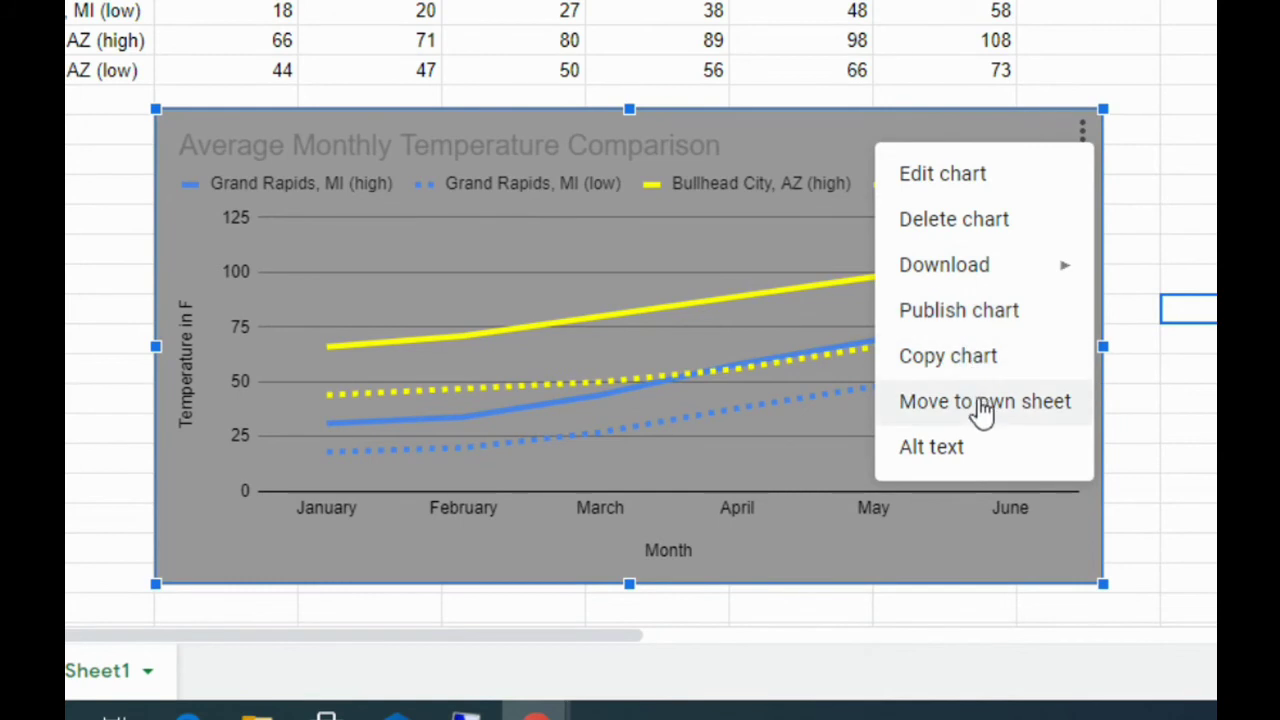
left_click(982, 410)
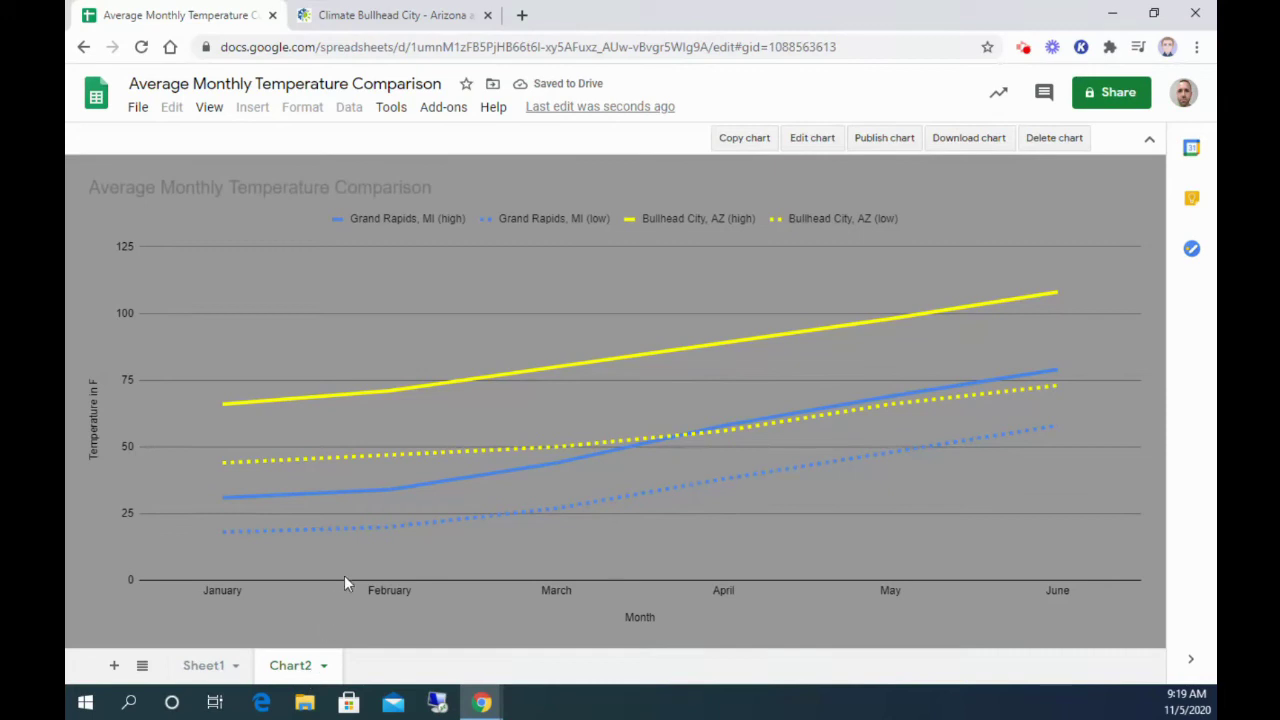
- Format the chart title "Average Monthly Temperature Comparison" as bold black text
double_click(231, 188)
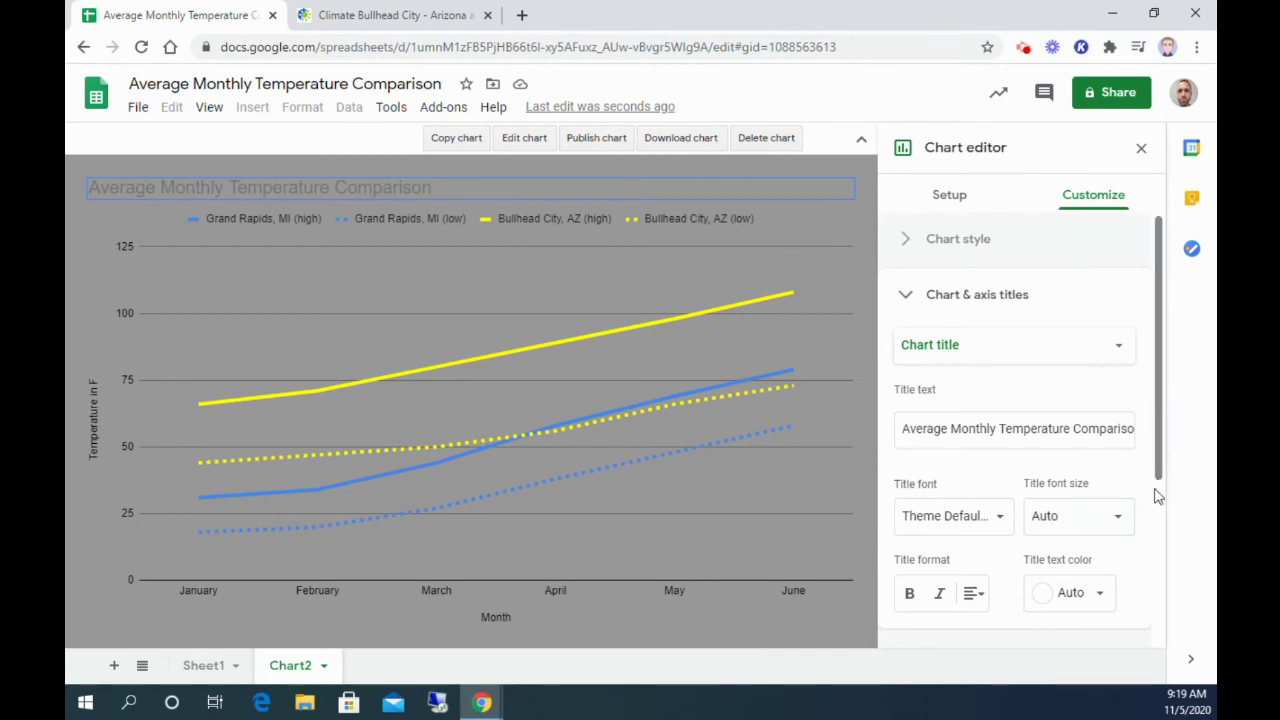
left_click(1108, 598)
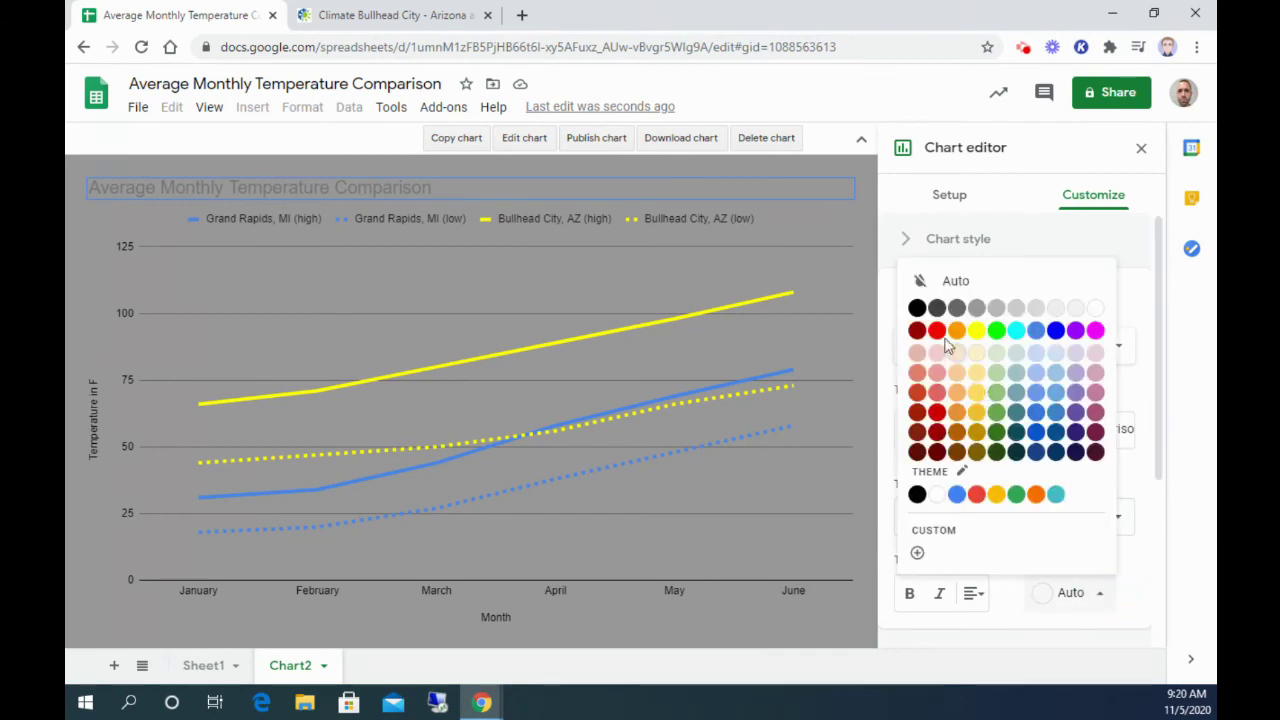
left_click(922, 314)
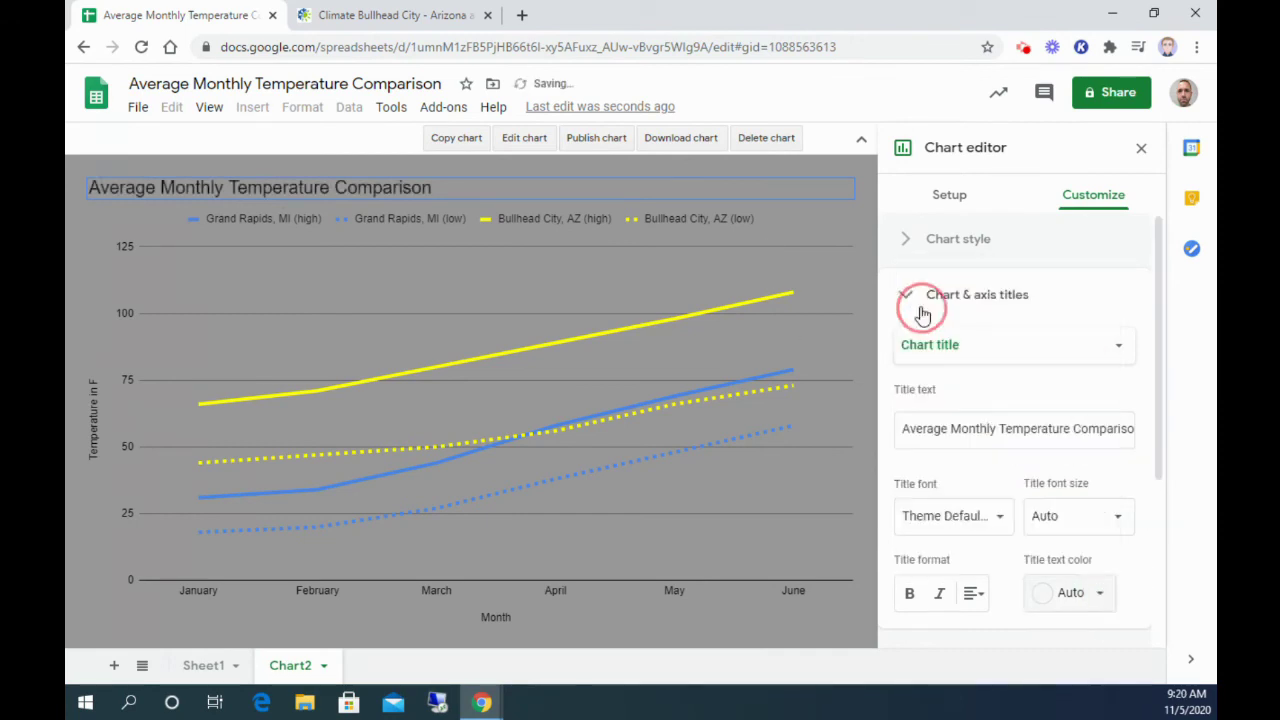
left_click(912, 596)
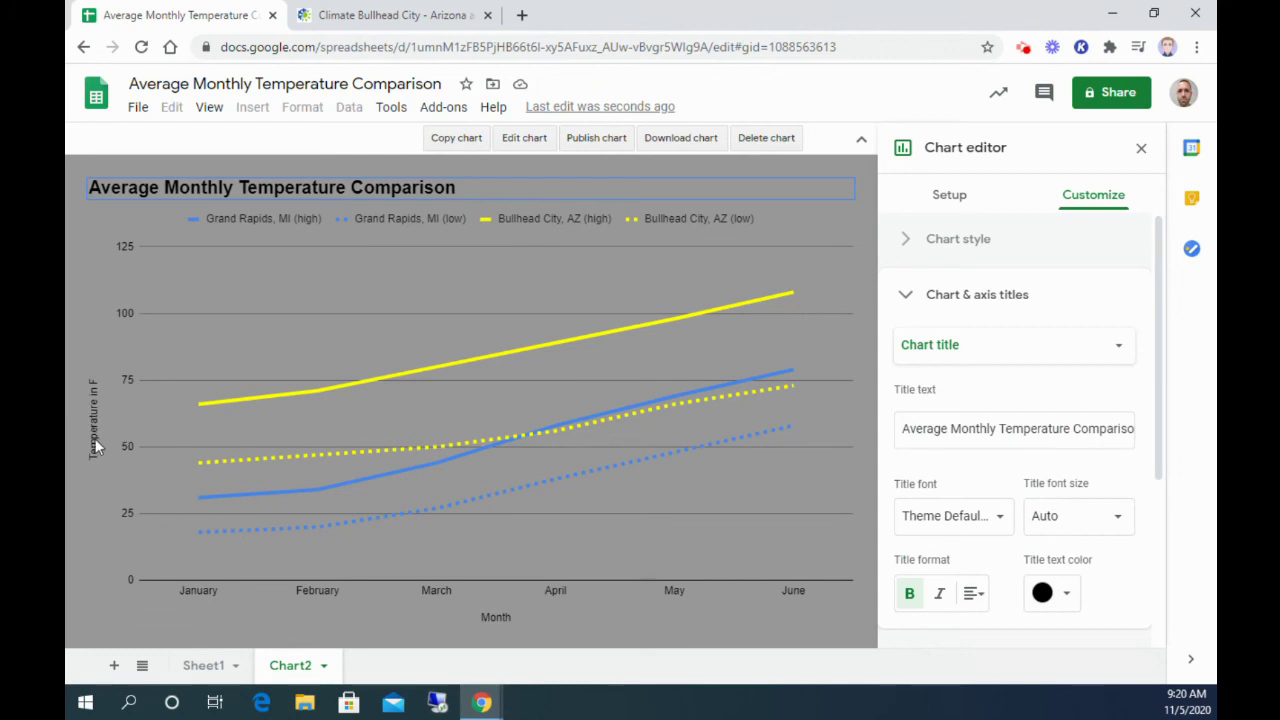
- Set the font size of the horizontal axis title "Month" to 20
double_click(497, 618)
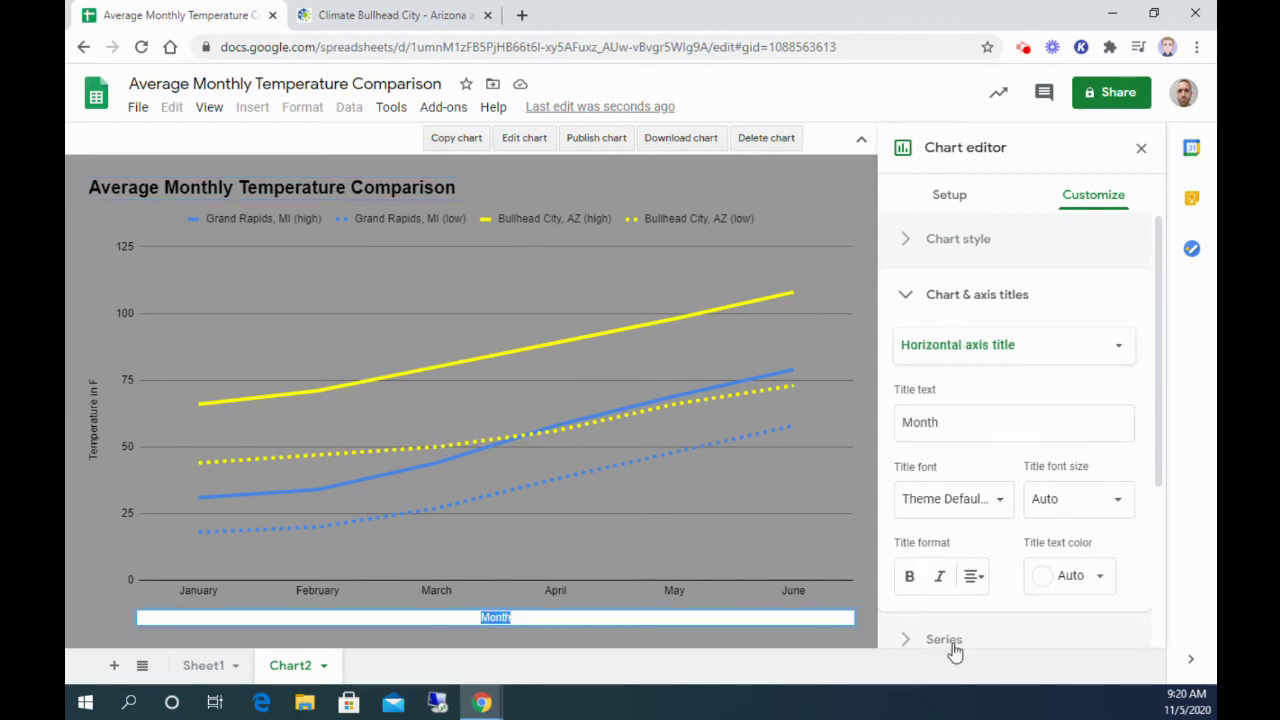
left_click_drag(1162, 468, 1180, 518)
left_click(1117, 408)
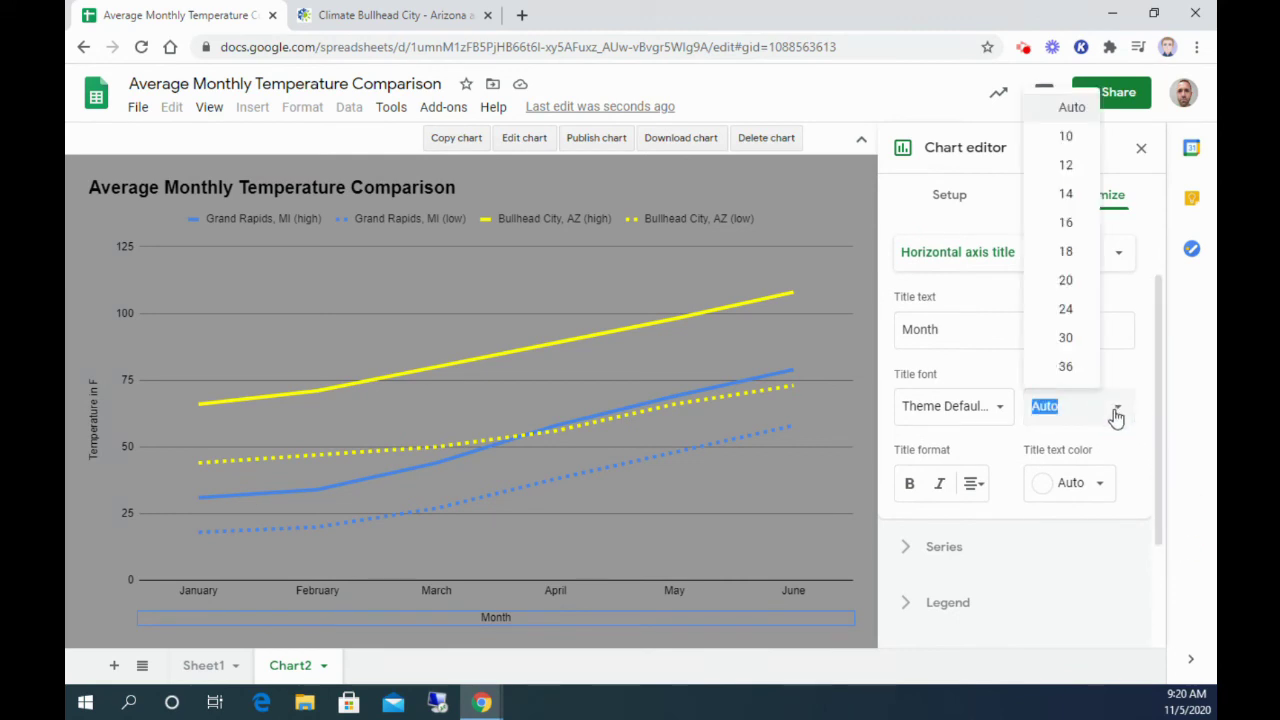
left_click(1066, 195)
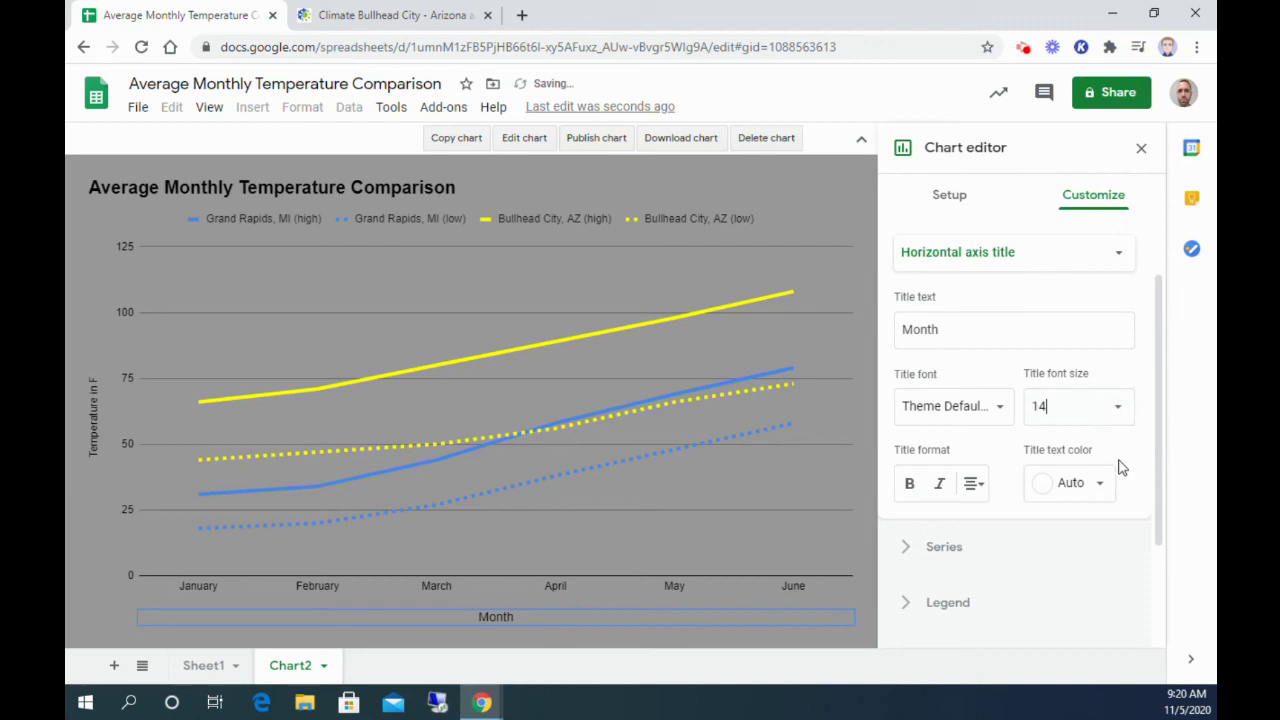
left_click(1117, 410)
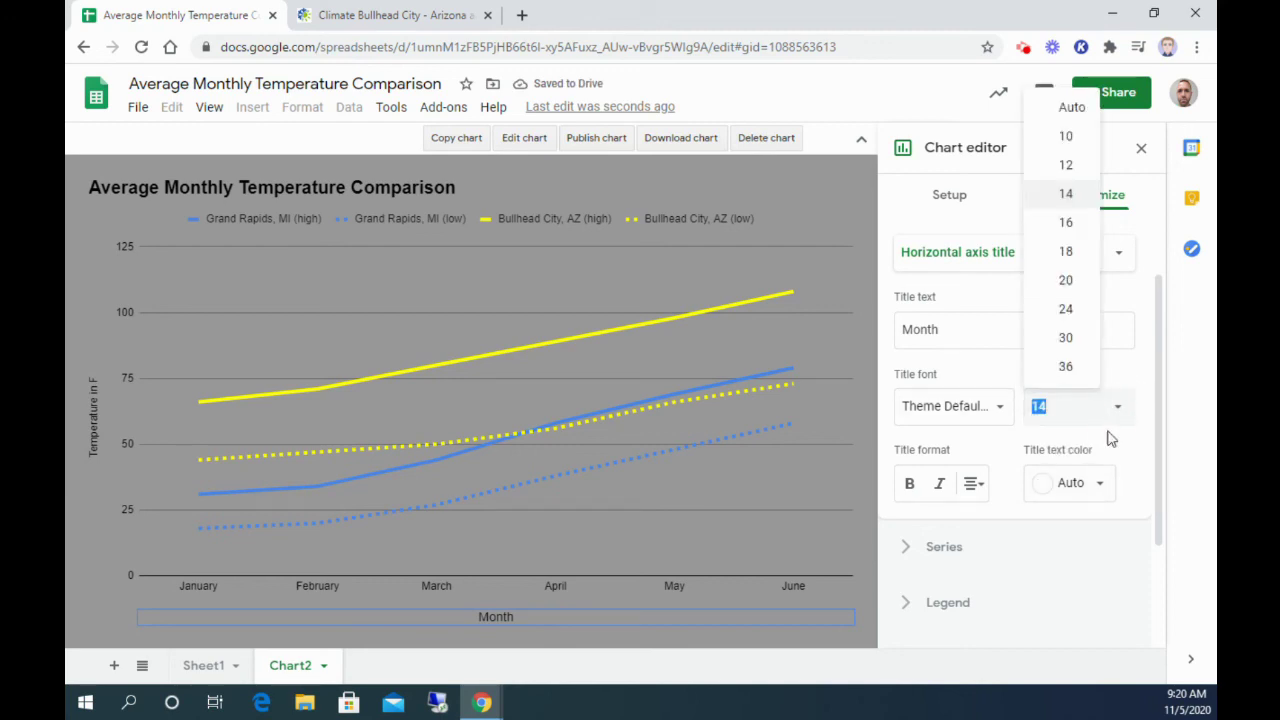
left_click(1075, 282)
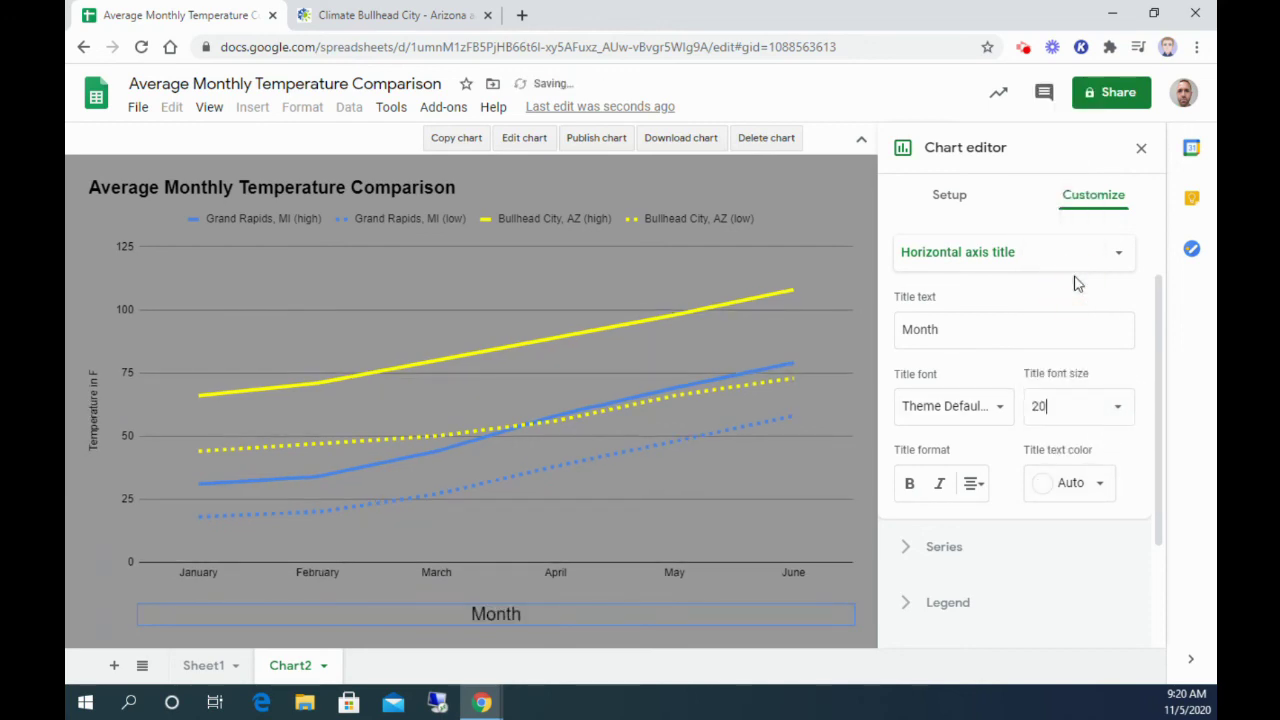
- Set the font size of the vertical axis title "Temperature in F" to 20 and close the chart editor
left_click(92, 405)
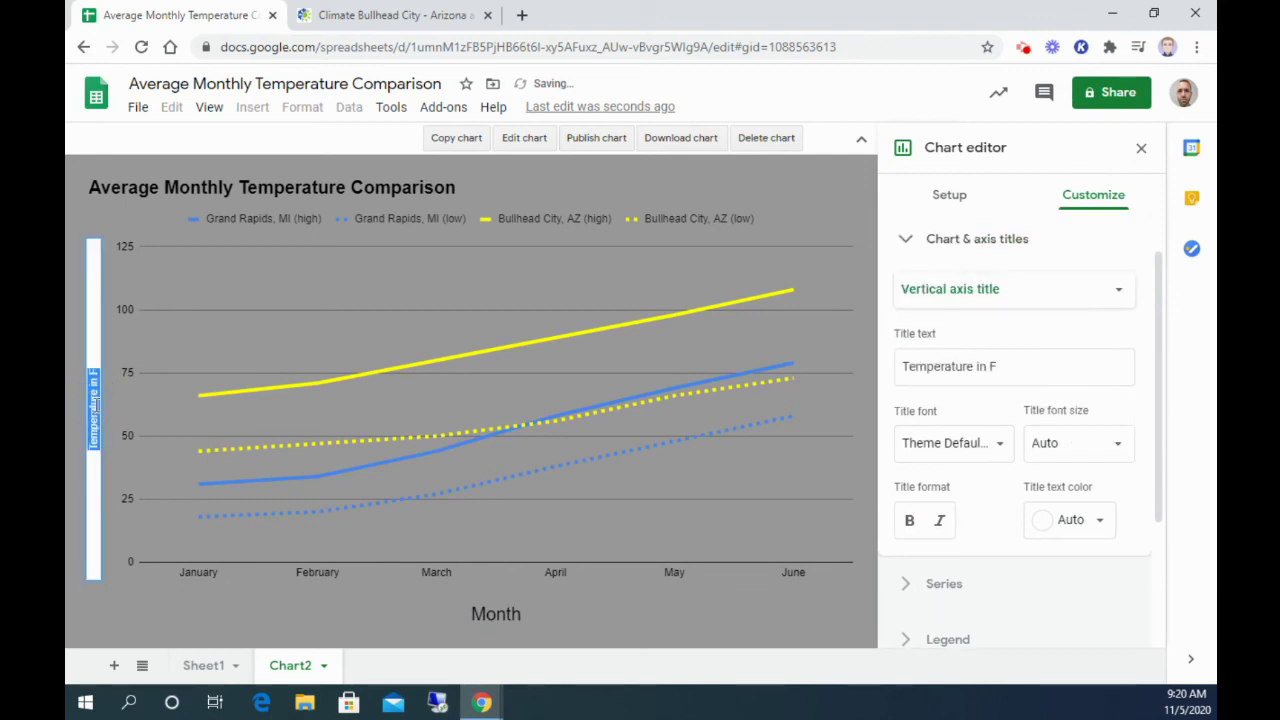
left_click(1121, 450)
left_click(1071, 316)
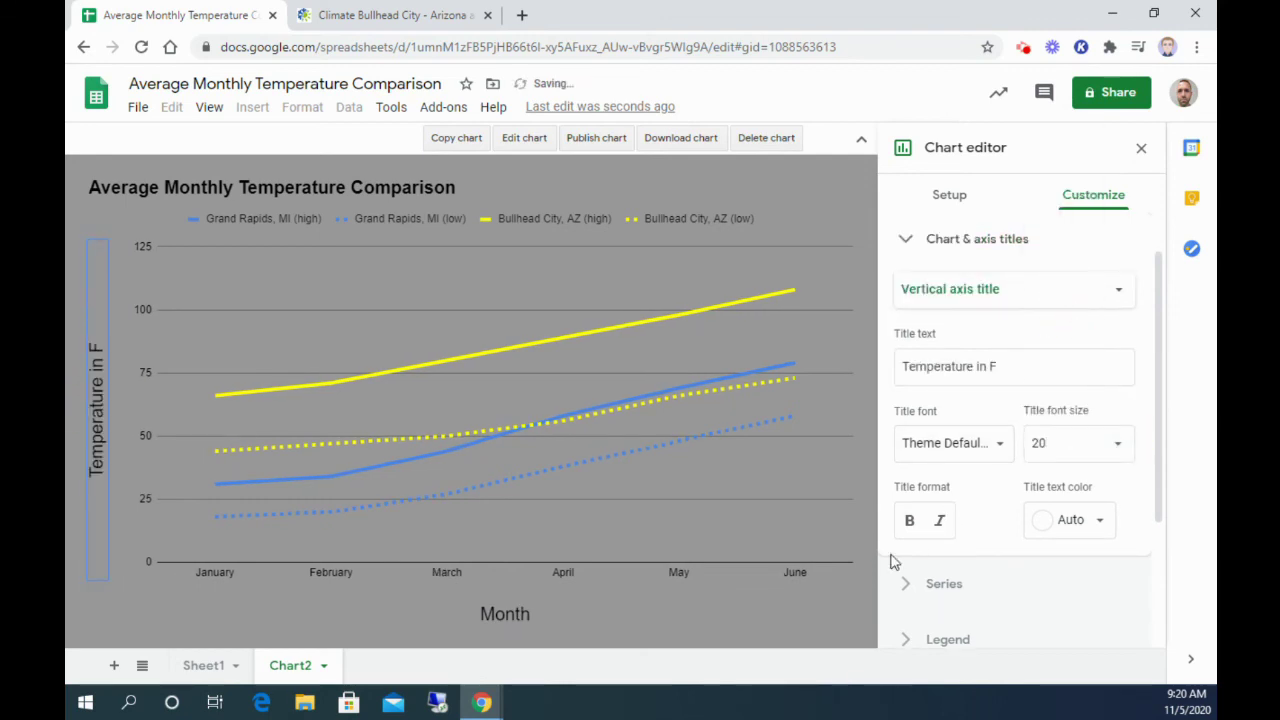
left_click(1142, 149)
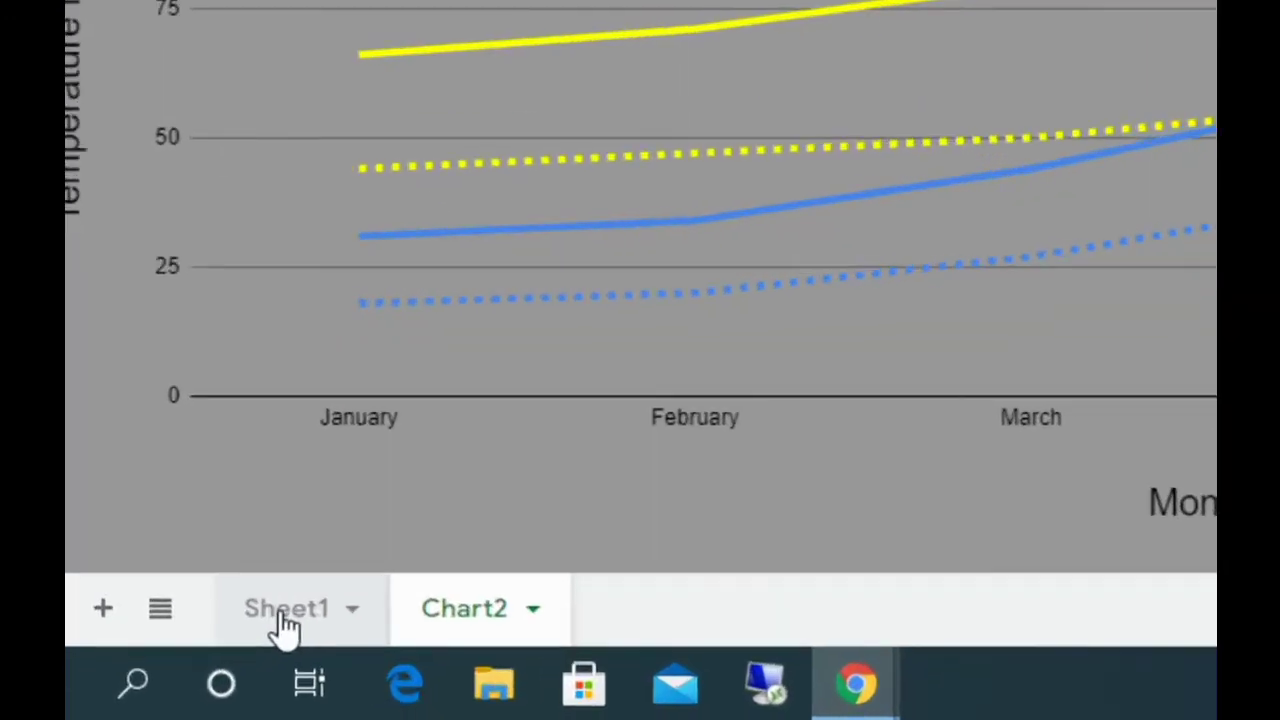
- View the data sheet and the chart sheet in turn, and rename Sheet1 as "Temp. Sheet"
left_click(209, 672)
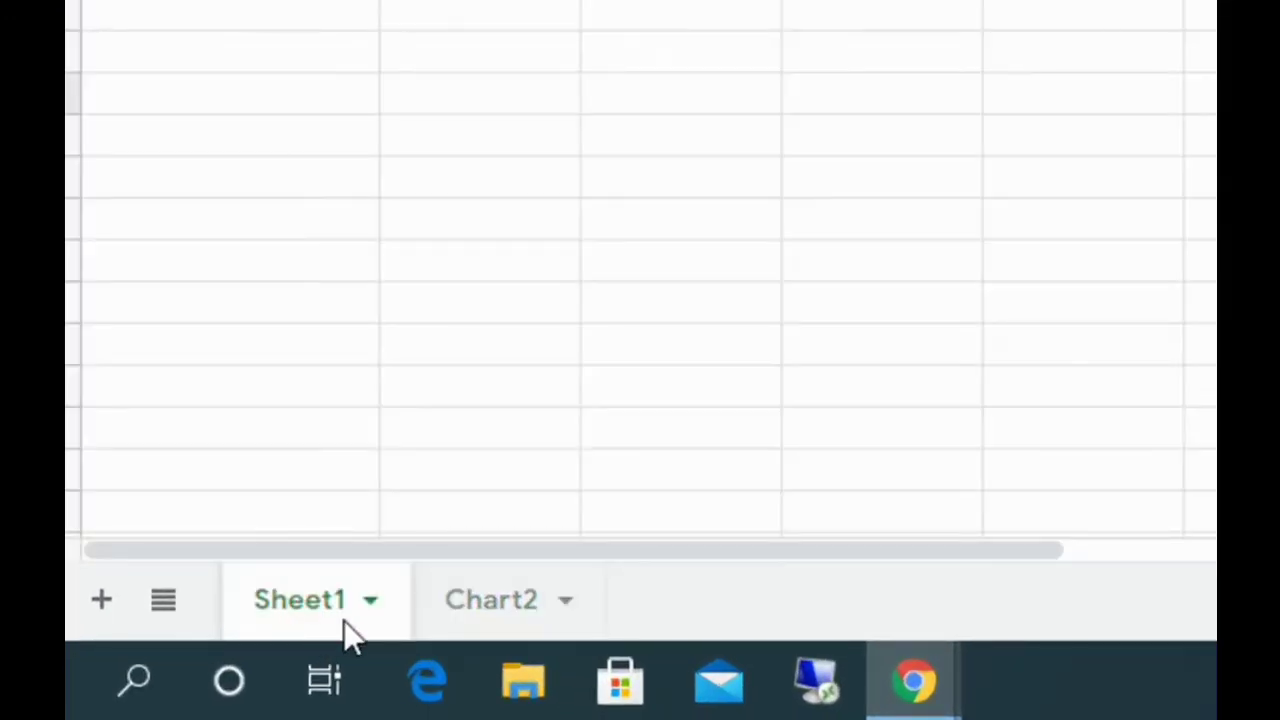
left_click(492, 604)
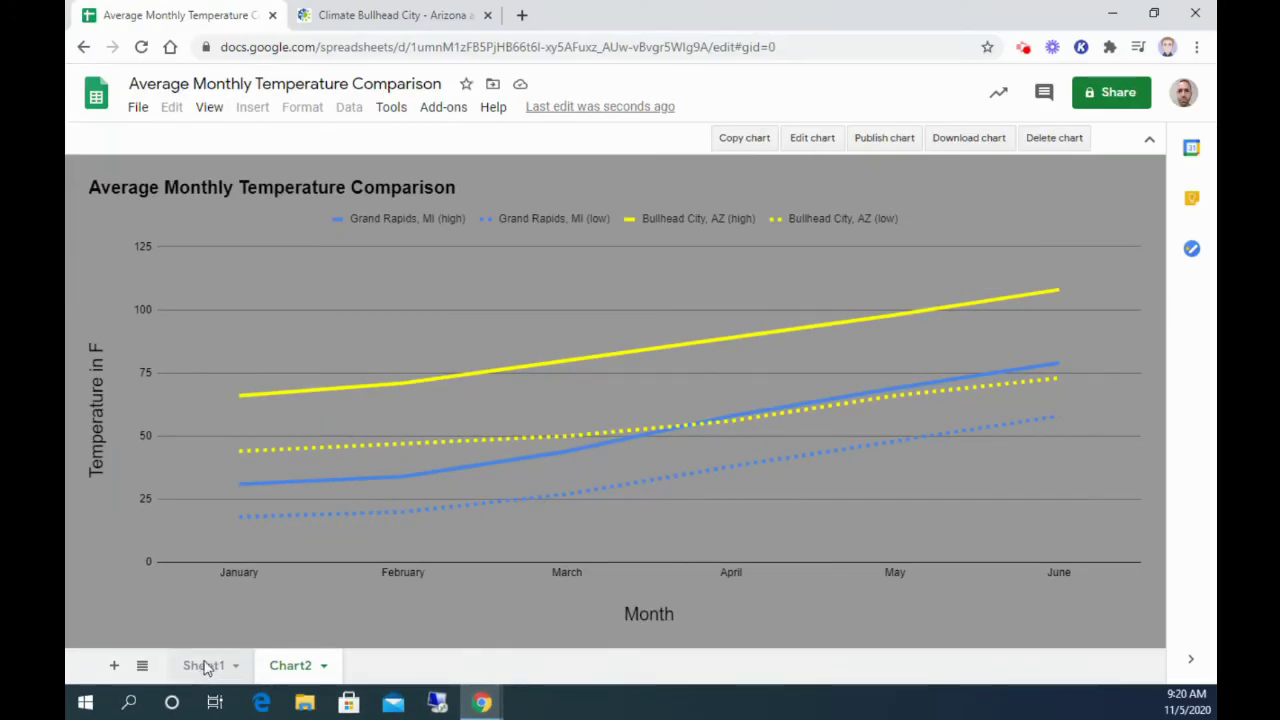
left_click(206, 668)
right_click(205, 669)
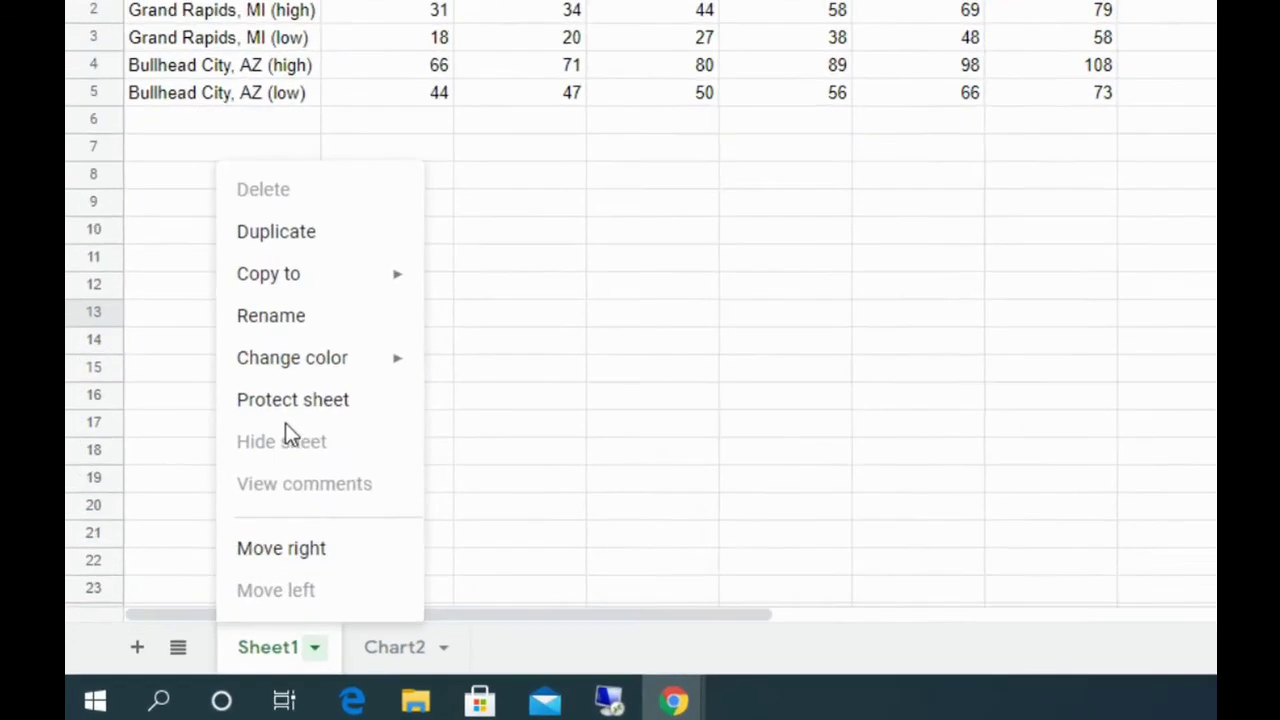
left_click(222, 440)
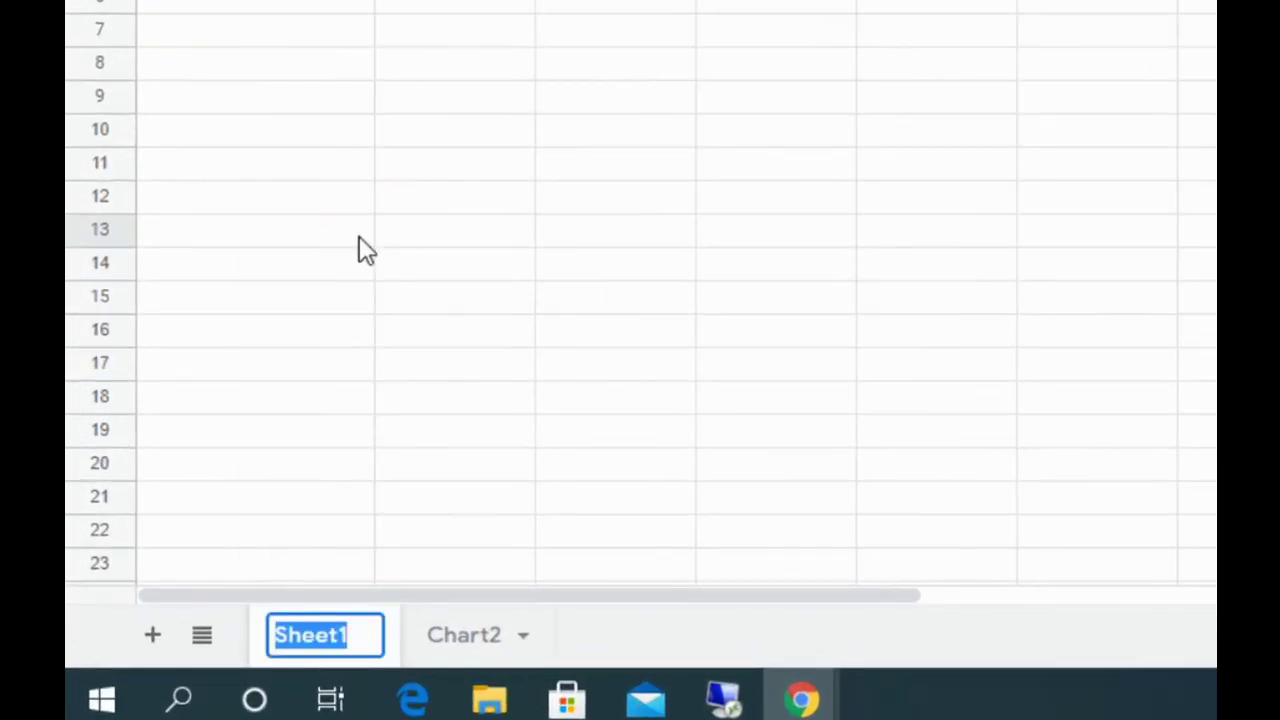
type("Temp")
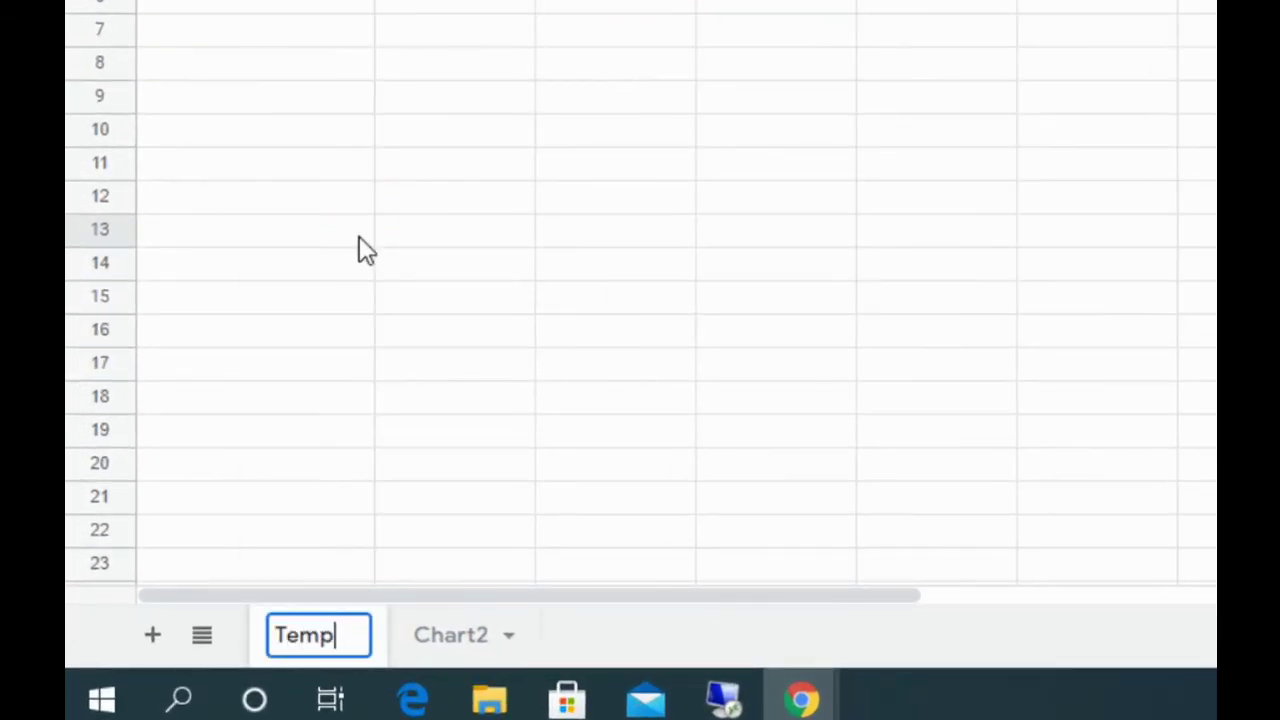
type(". Sheet")
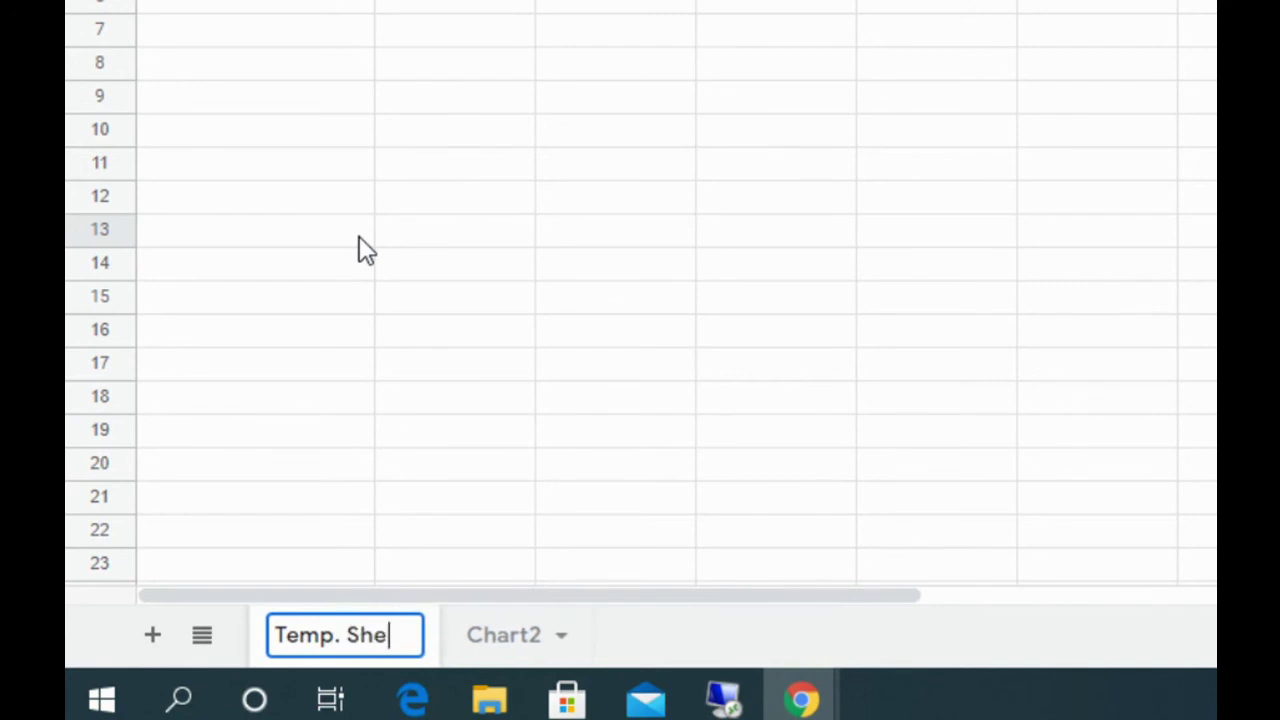
- Rename the Chart2 sheet as "Temp. Chart", and switch to the data sheet and back to the chart
left_click(524, 642)
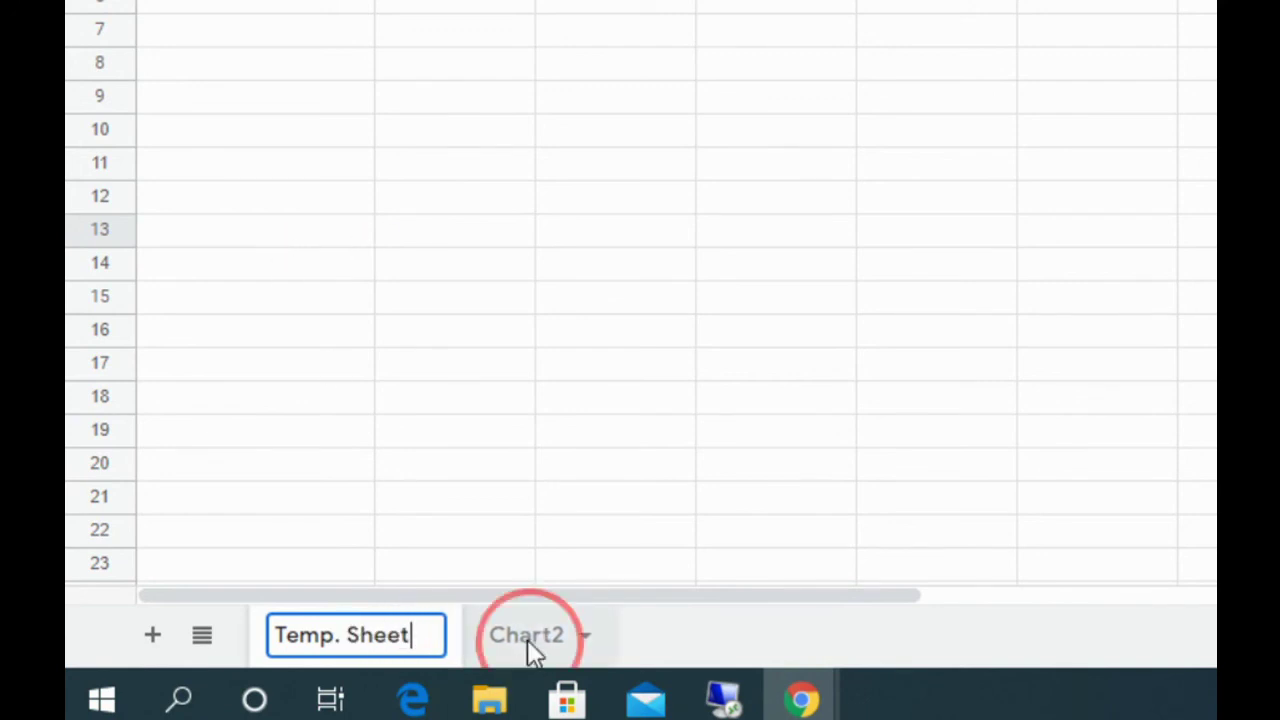
right_click(531, 645)
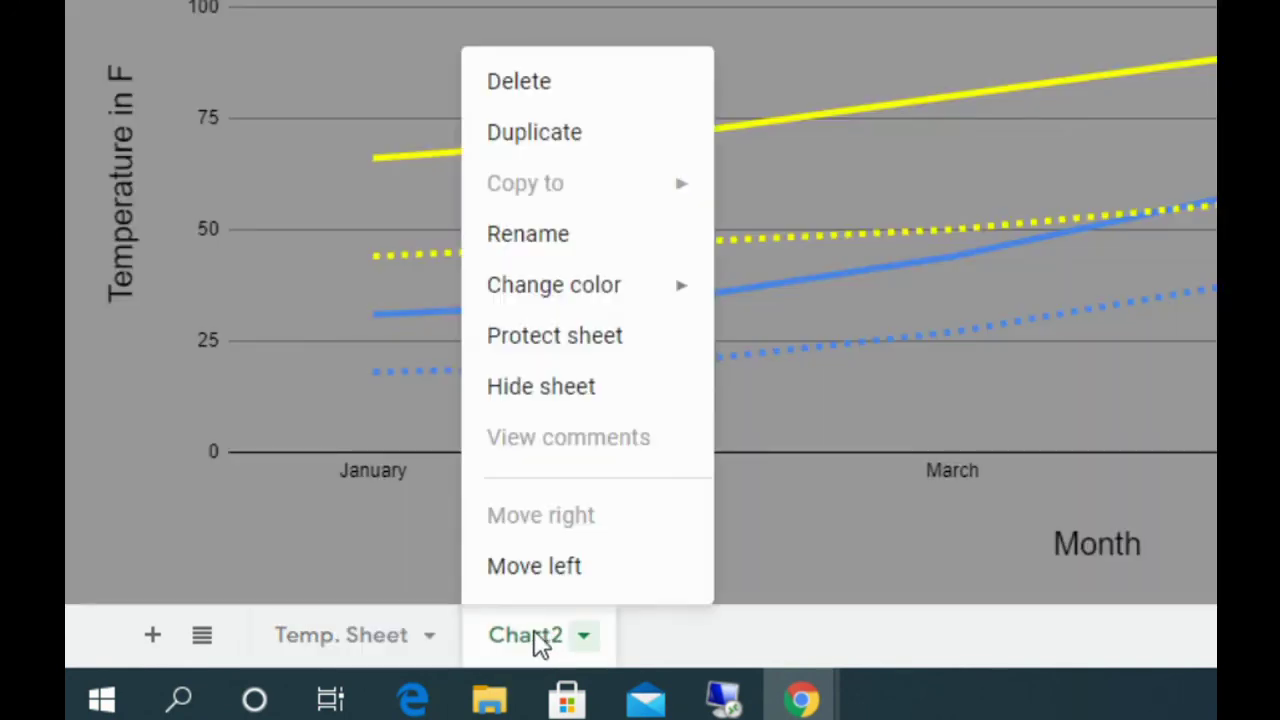
left_click(558, 250)
type("Te")
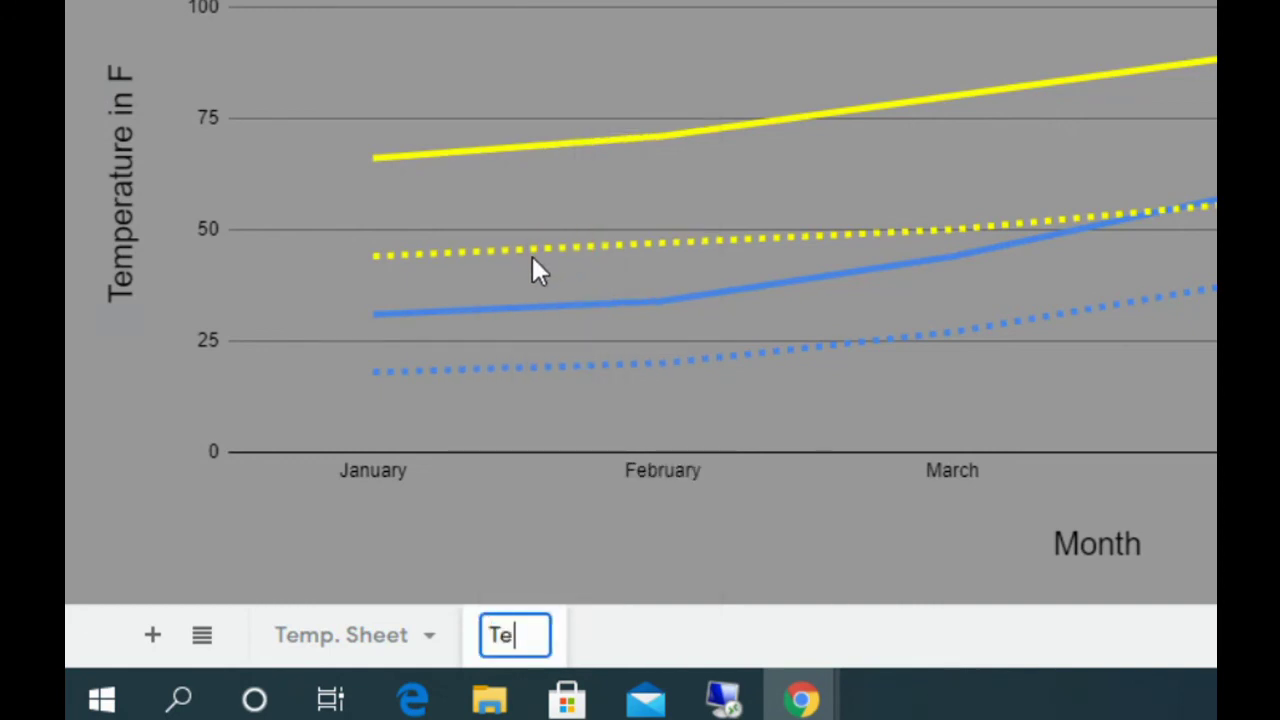
type("mp. Chart")
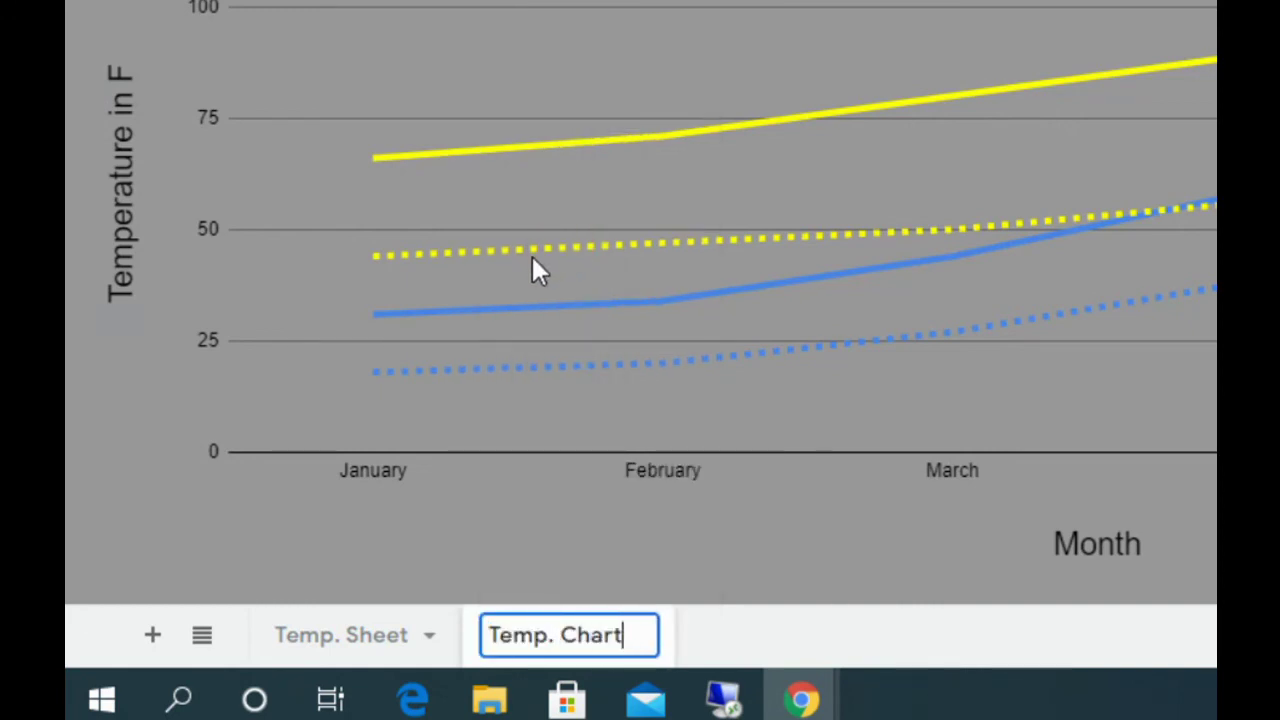
left_click(532, 258)
left_click(341, 645)
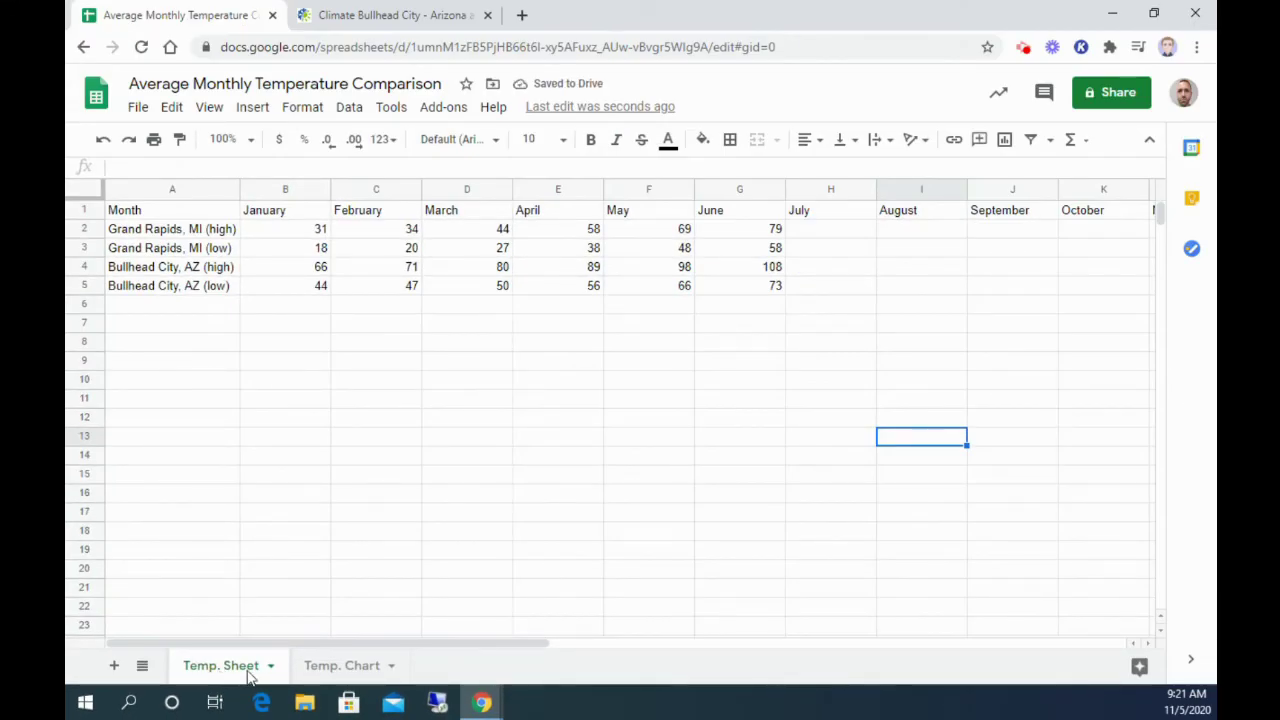
left_click(340, 668)
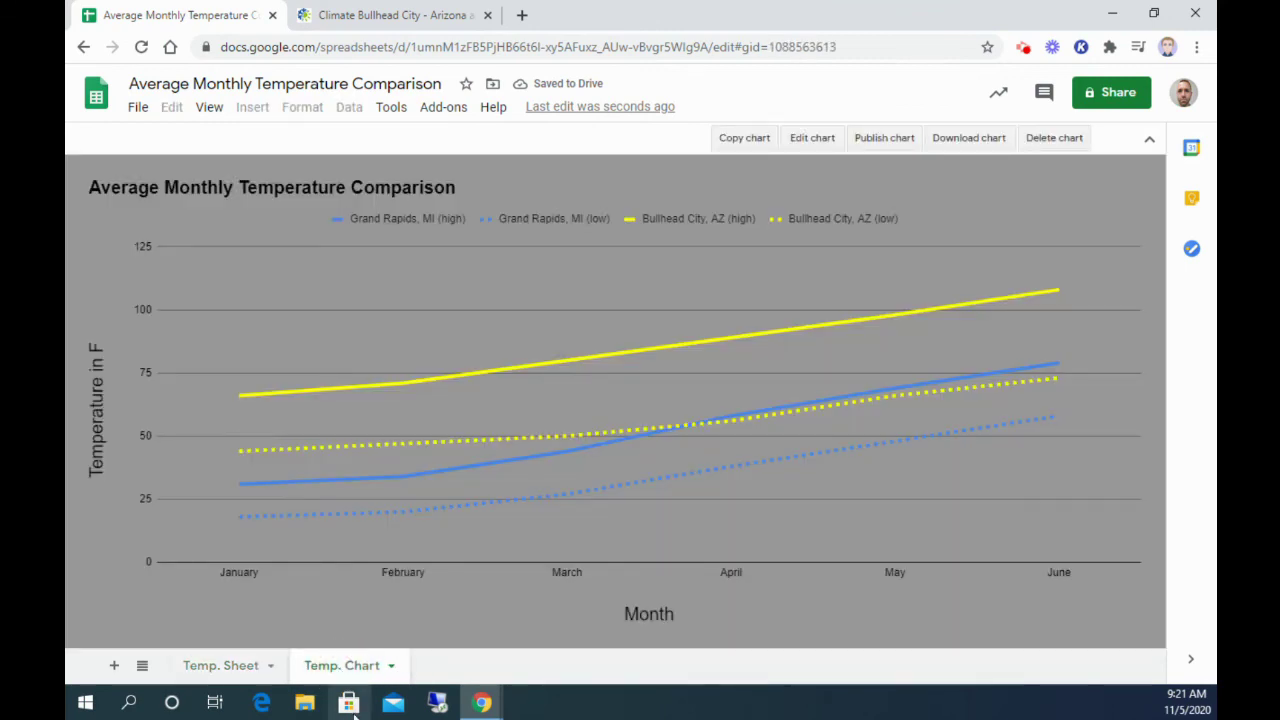